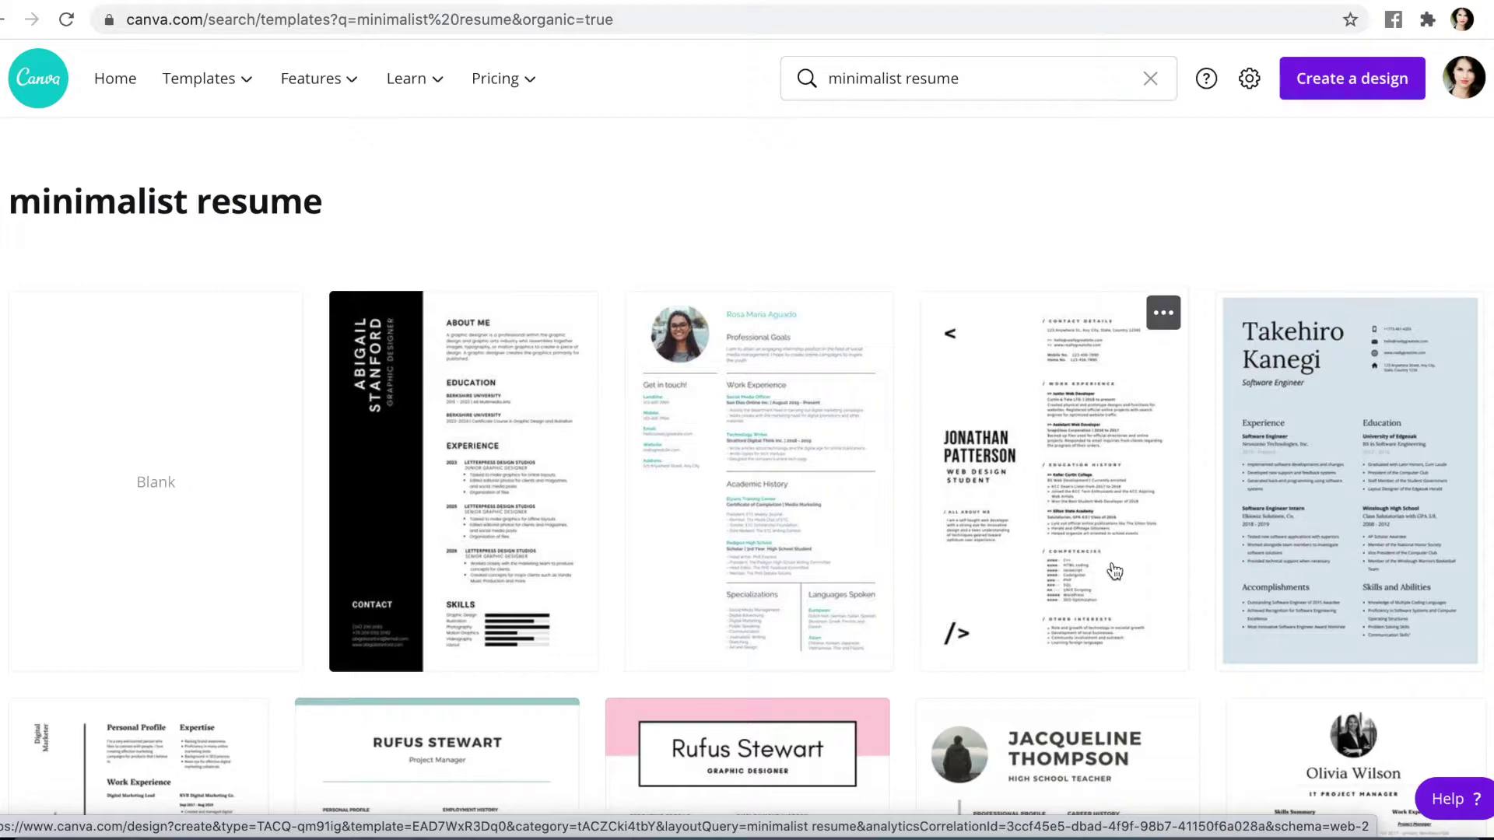
click(1058, 516)
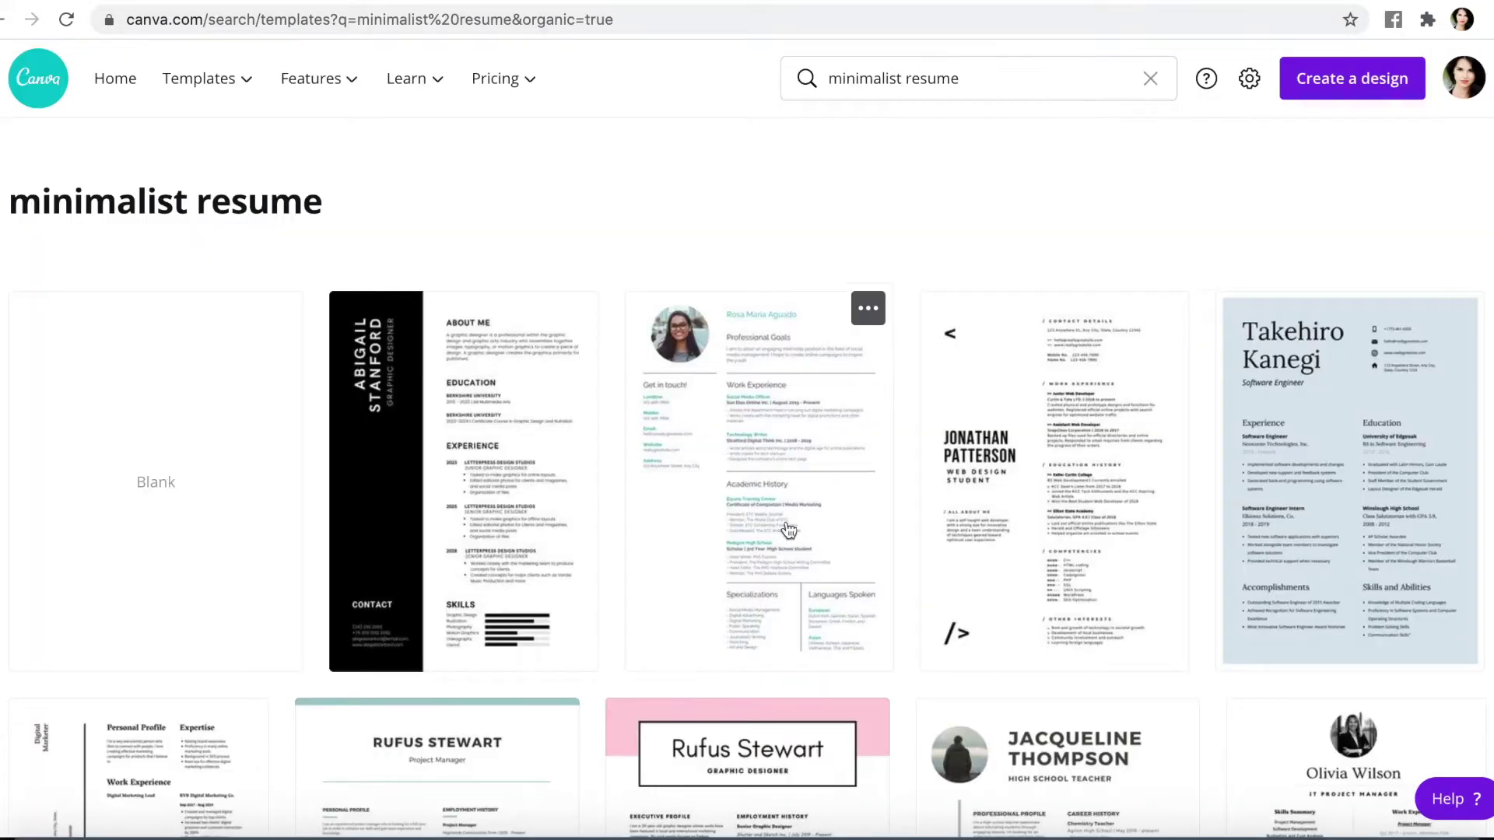
scroll(787, 534, down, 10)
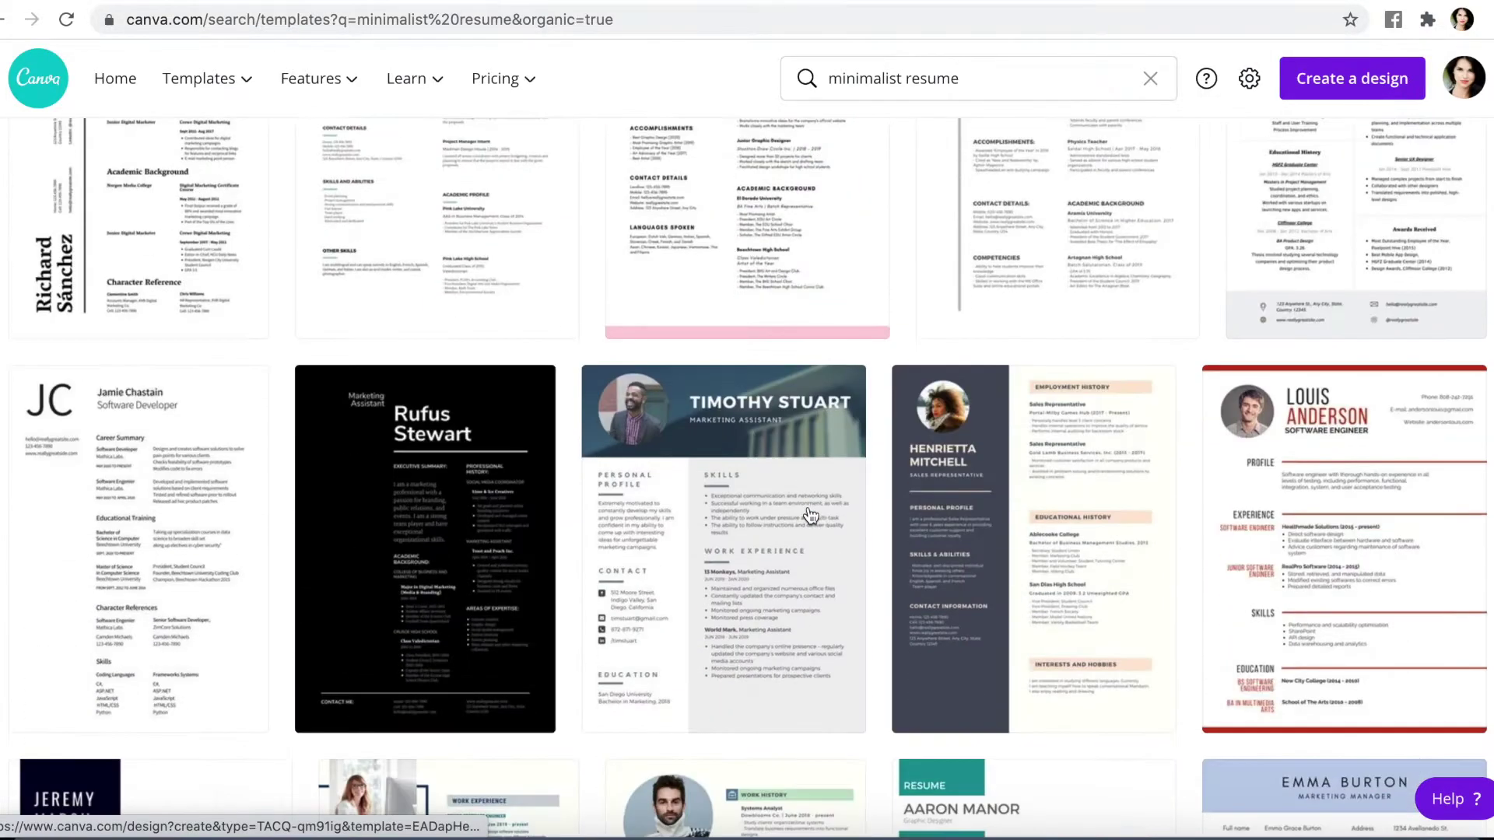
scroll(809, 516, down, 3)
scroll(809, 516, down, 4)
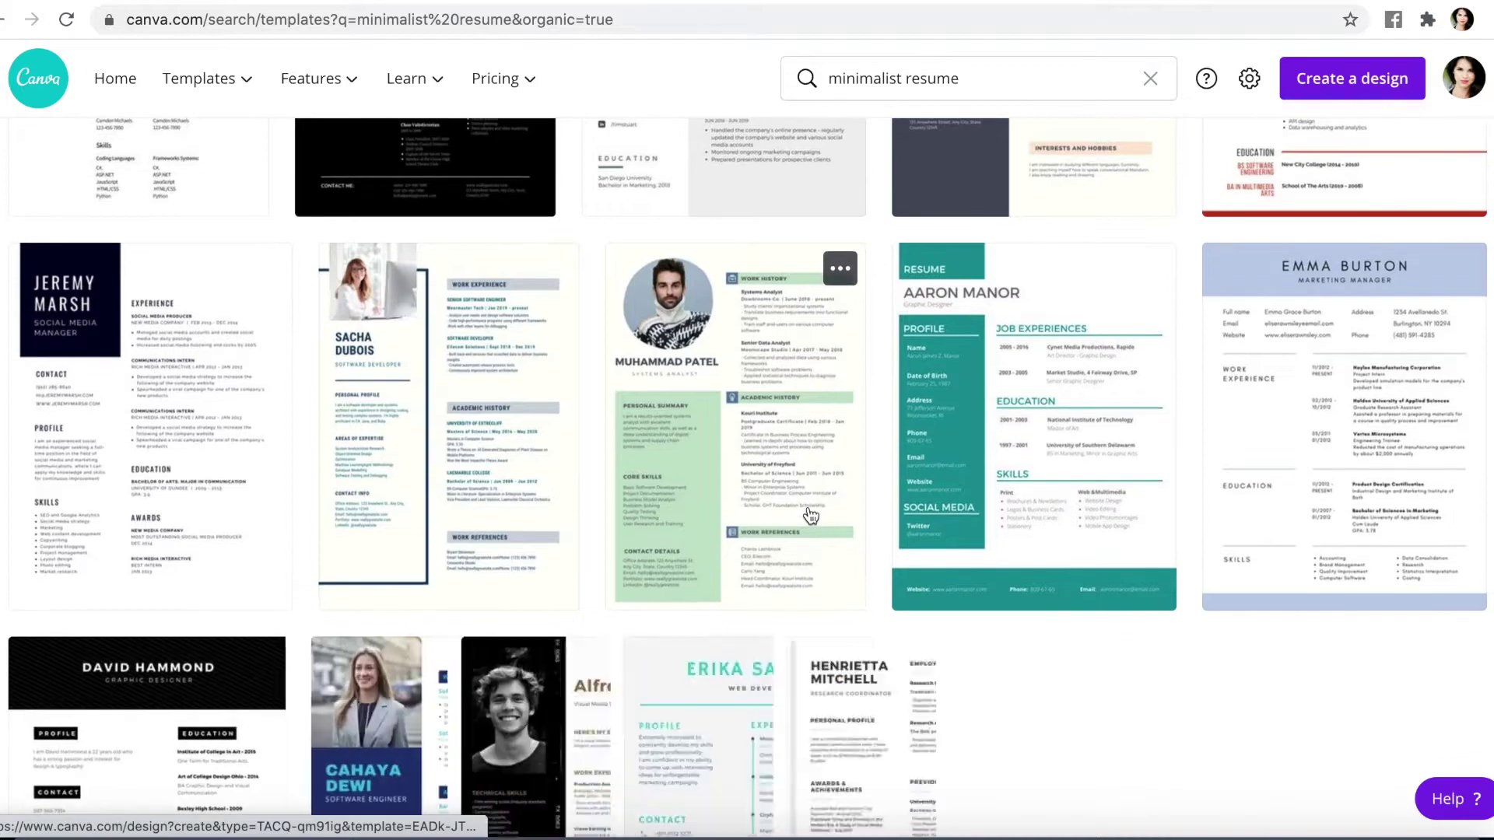
scroll(809, 516, down, 8)
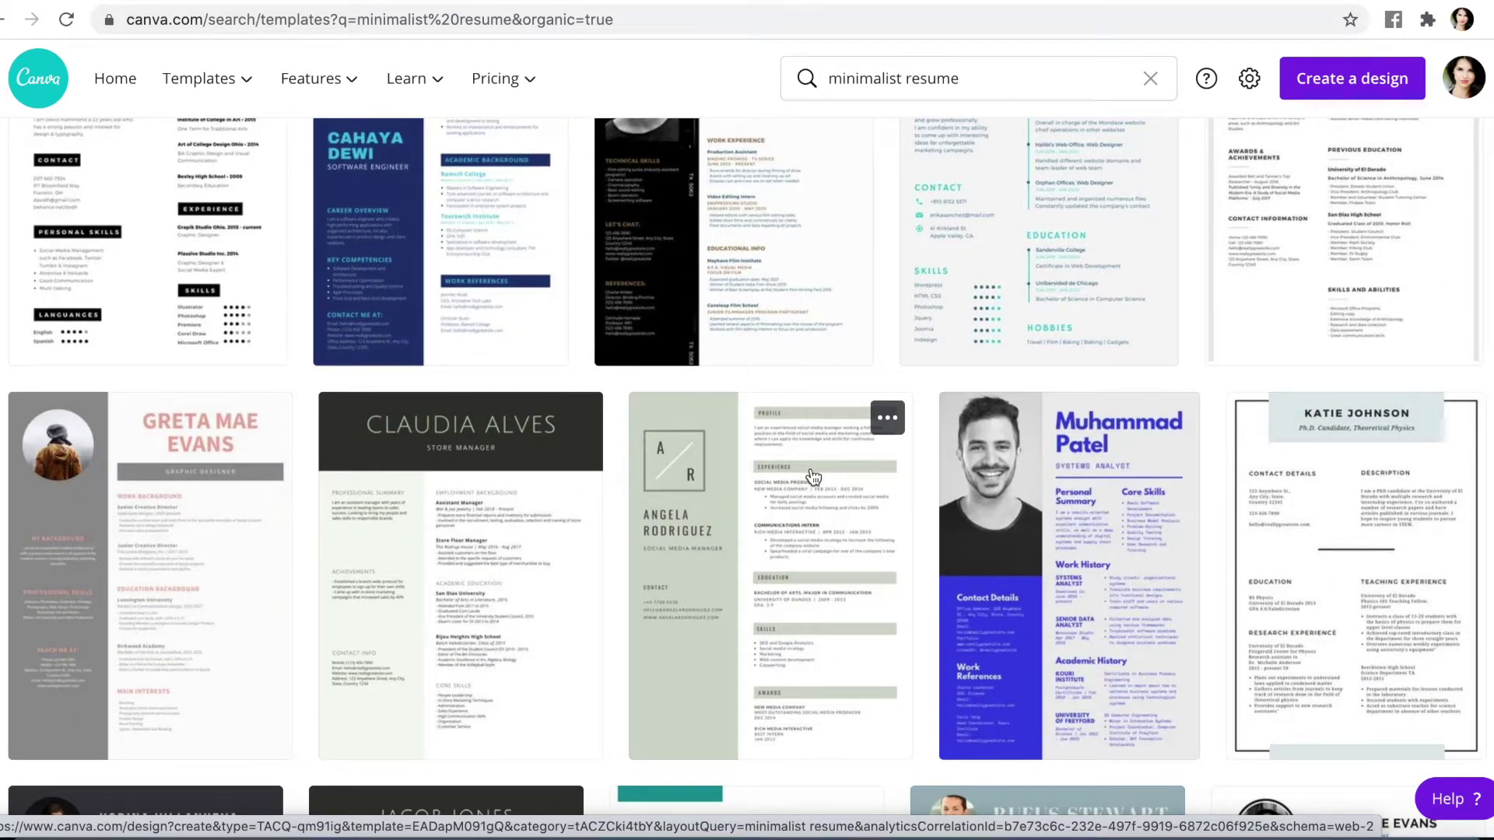
scroll(812, 476, down, 4)
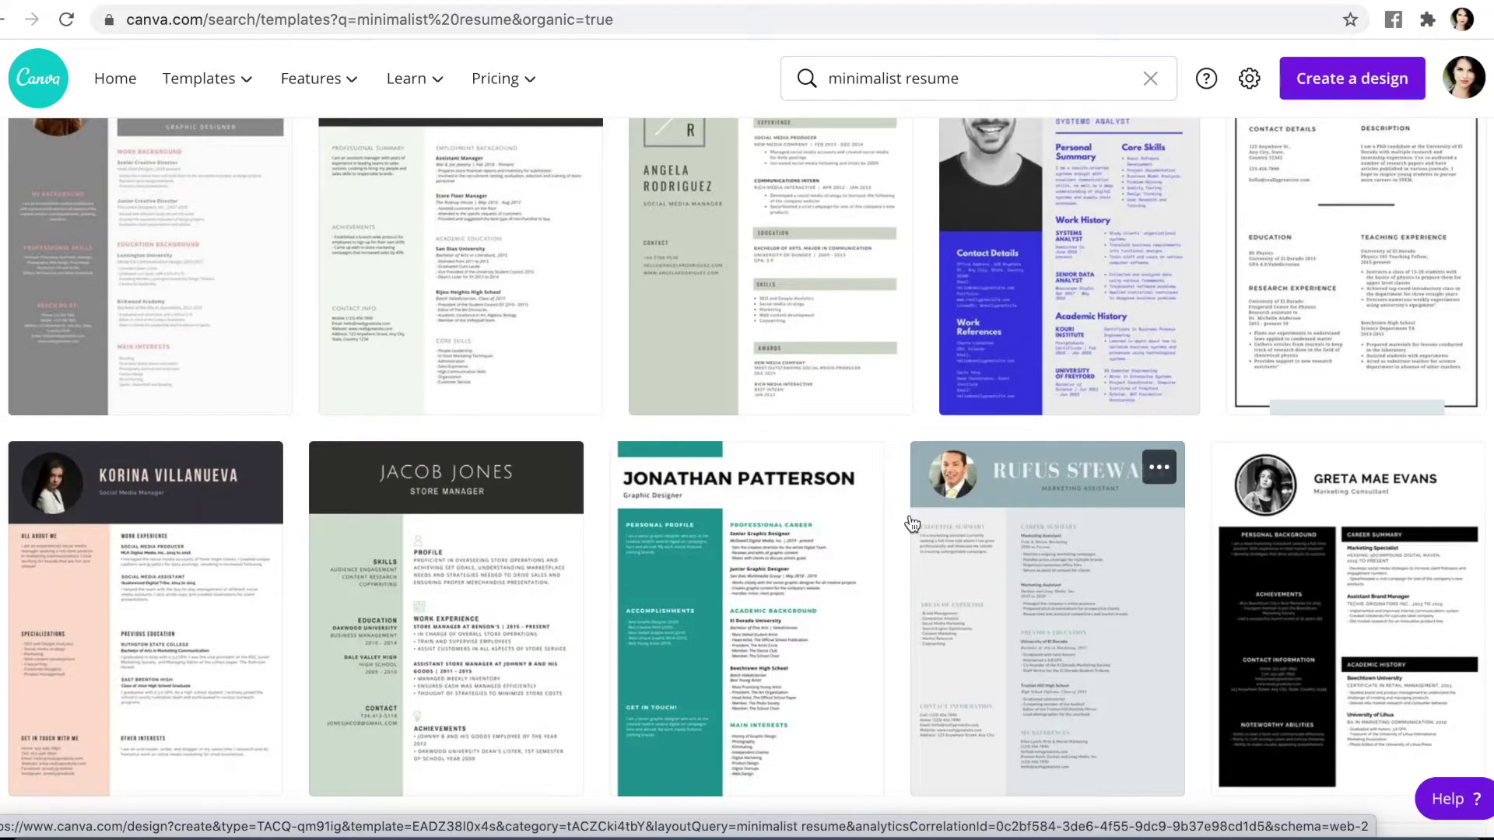
scroll(909, 517, down, 8)
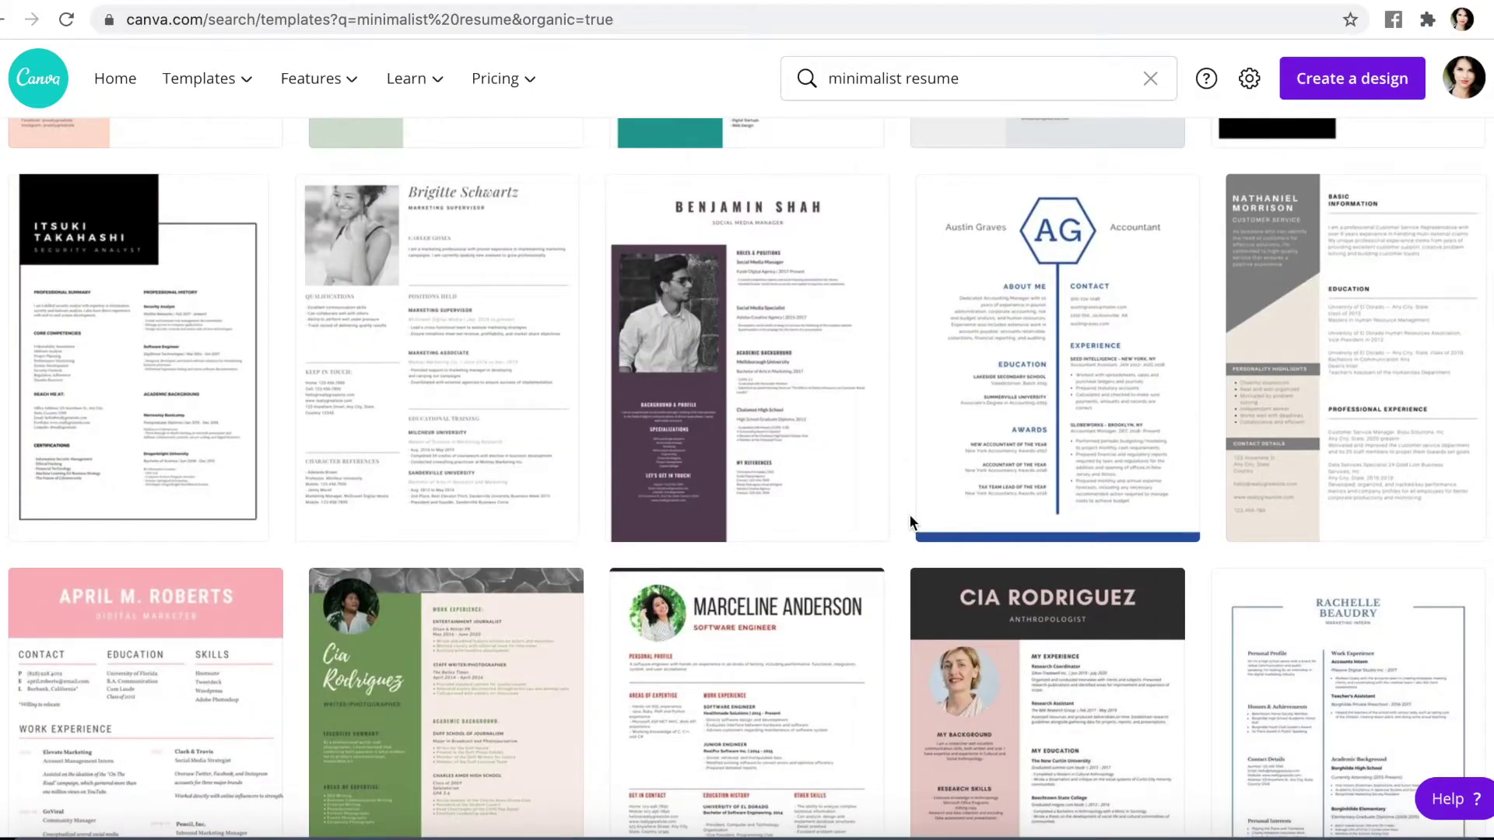
scroll(909, 520, down, 3)
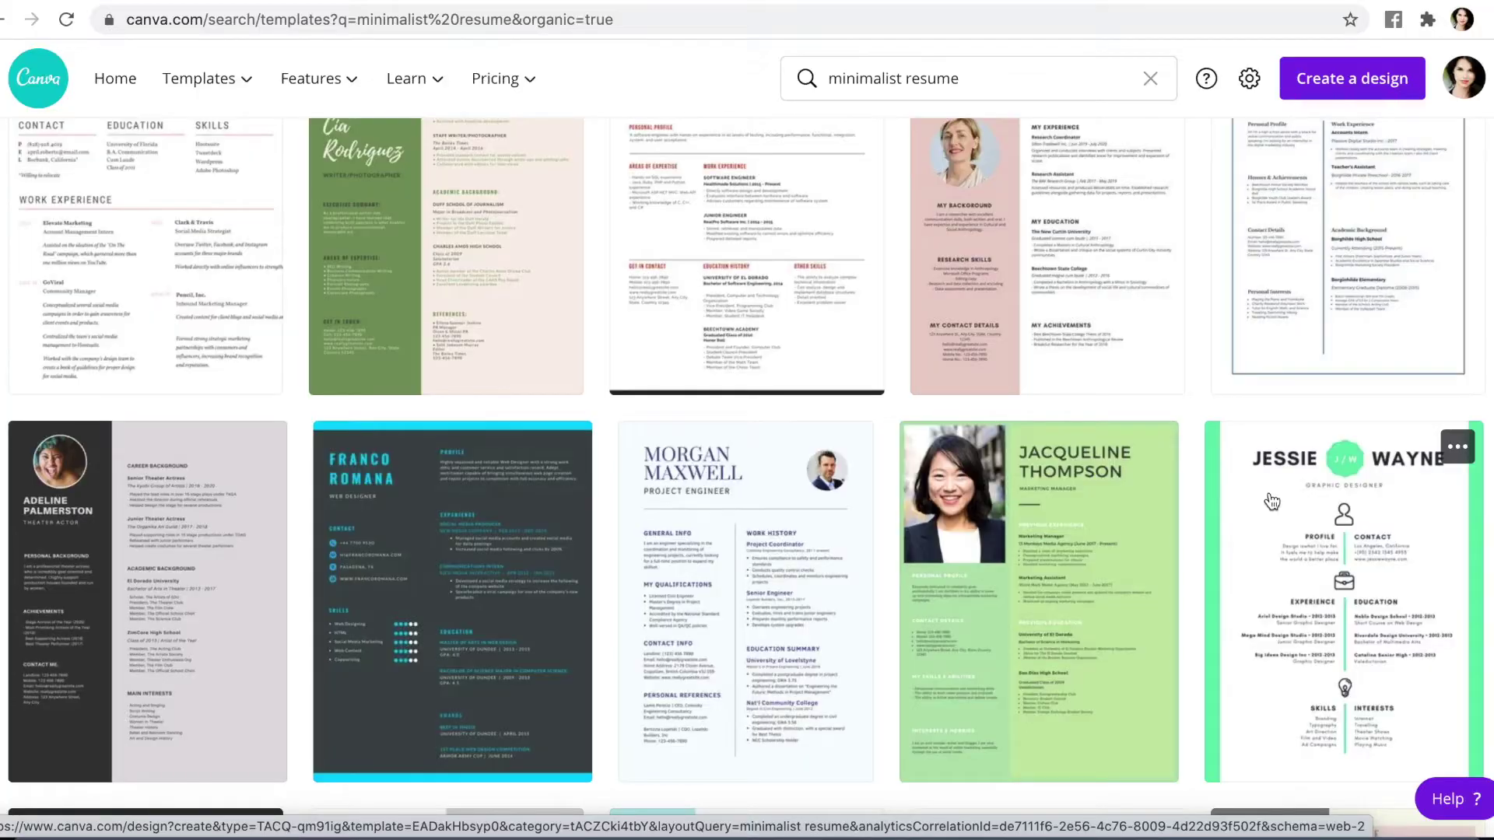
Open the Mint Green infographic resume and recolour its left side bar to #866F6F.
click(1269, 498)
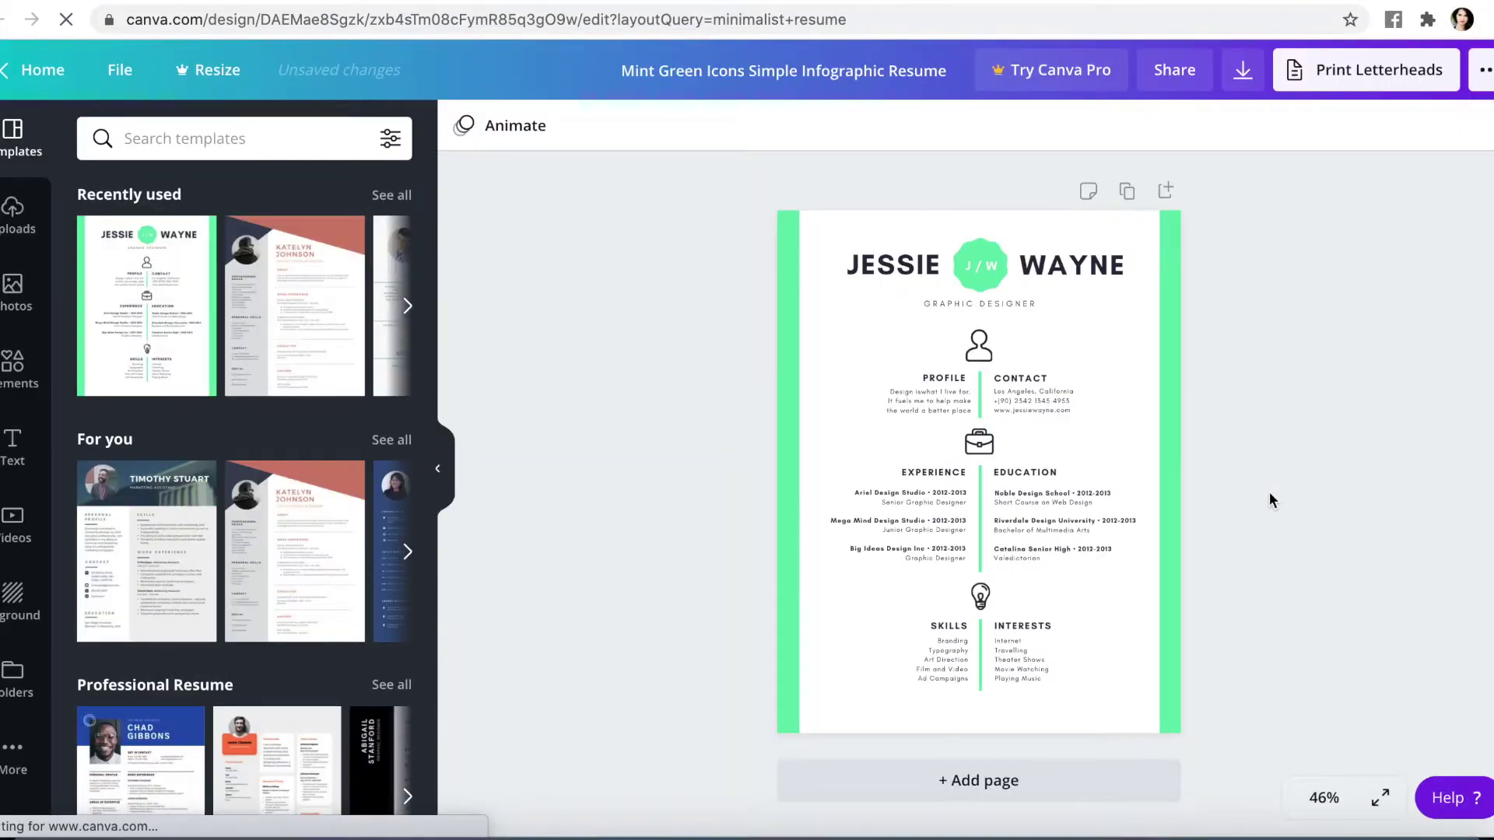
click(788, 404)
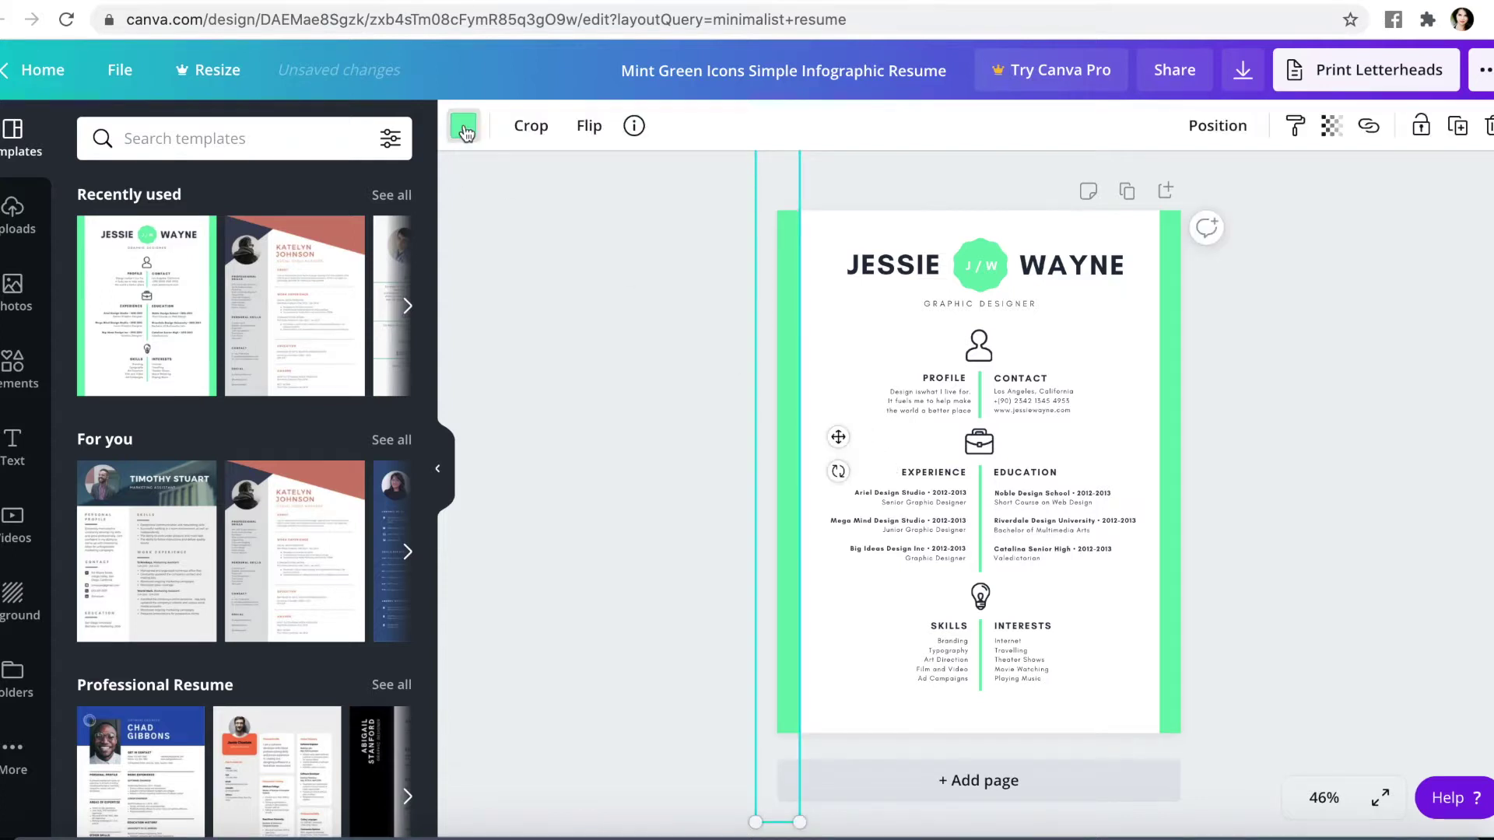
click(465, 130)
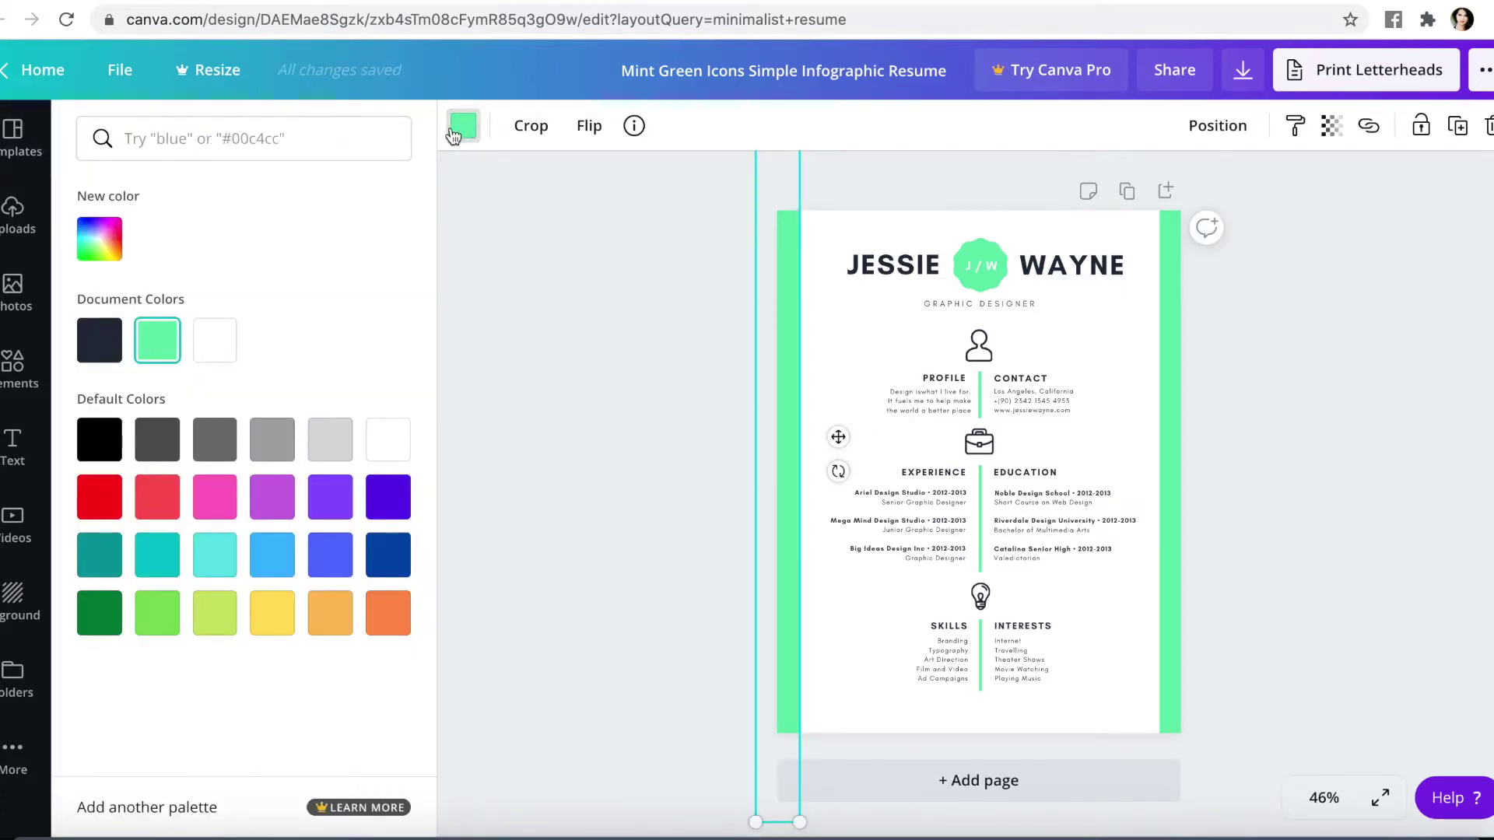
click(289, 515)
click(100, 428)
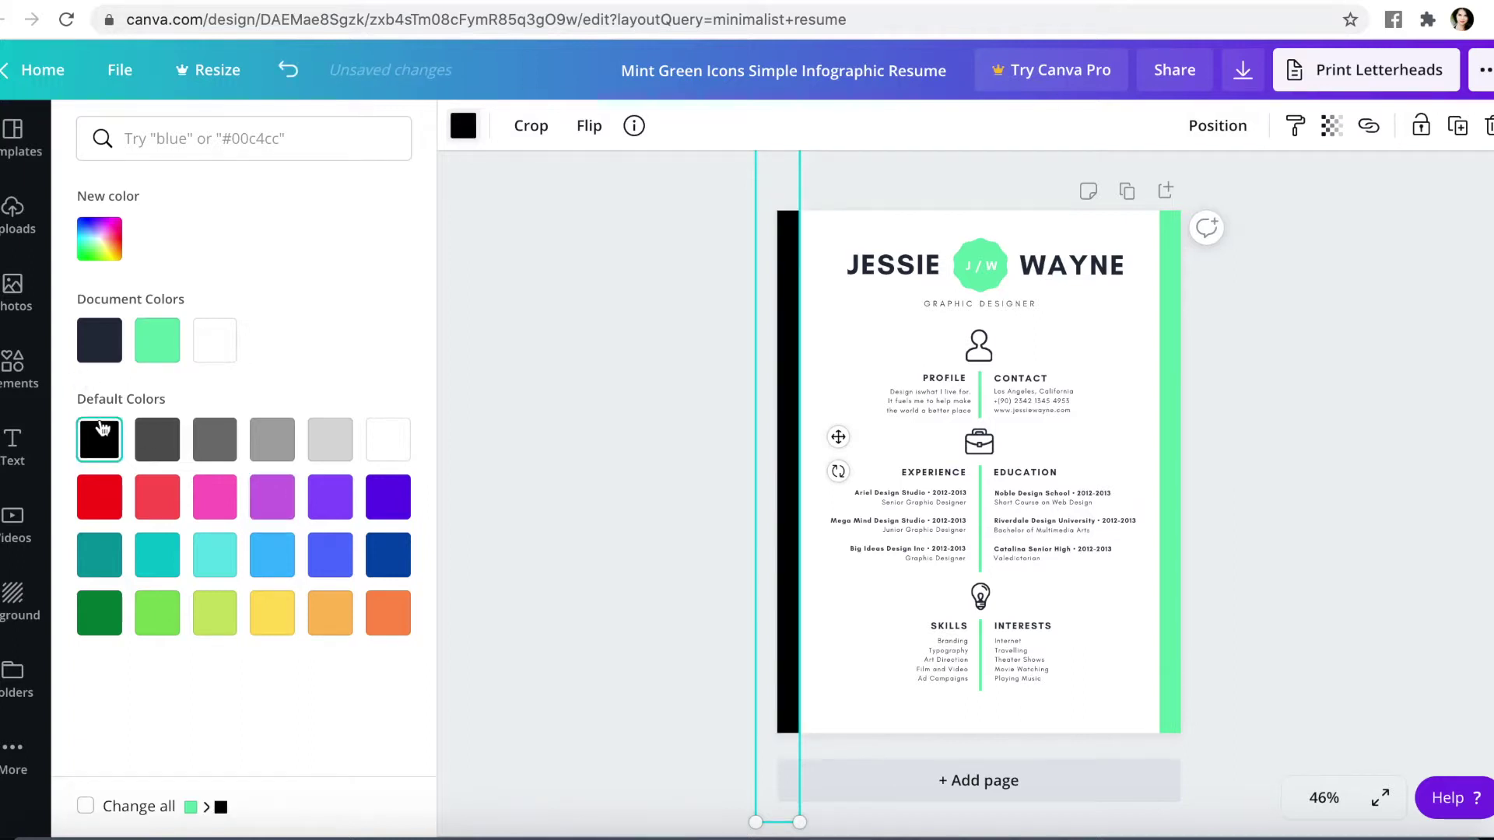
click(113, 242)
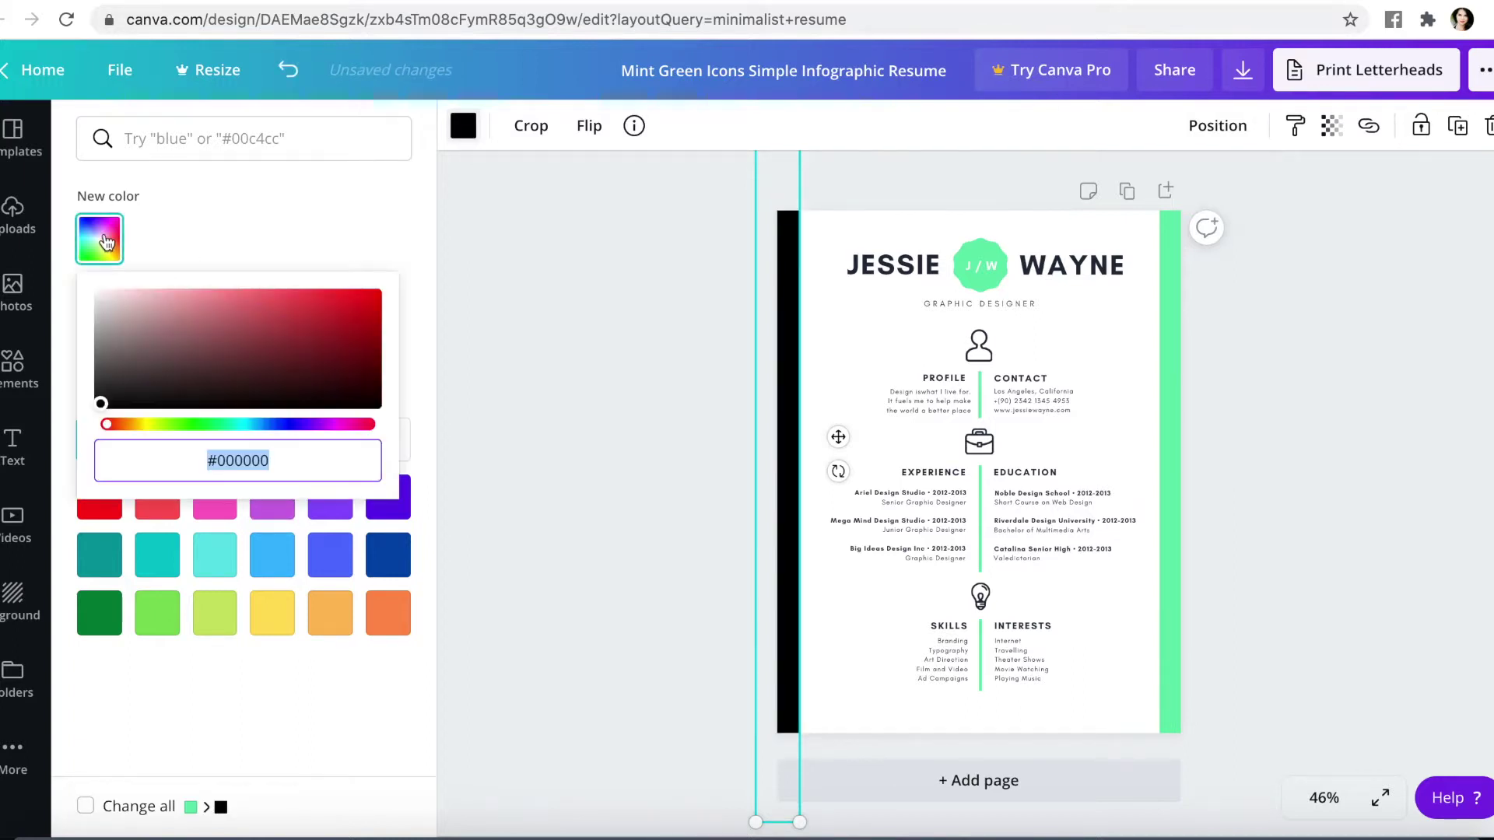
click(102, 305)
drag(103, 309, 146, 352)
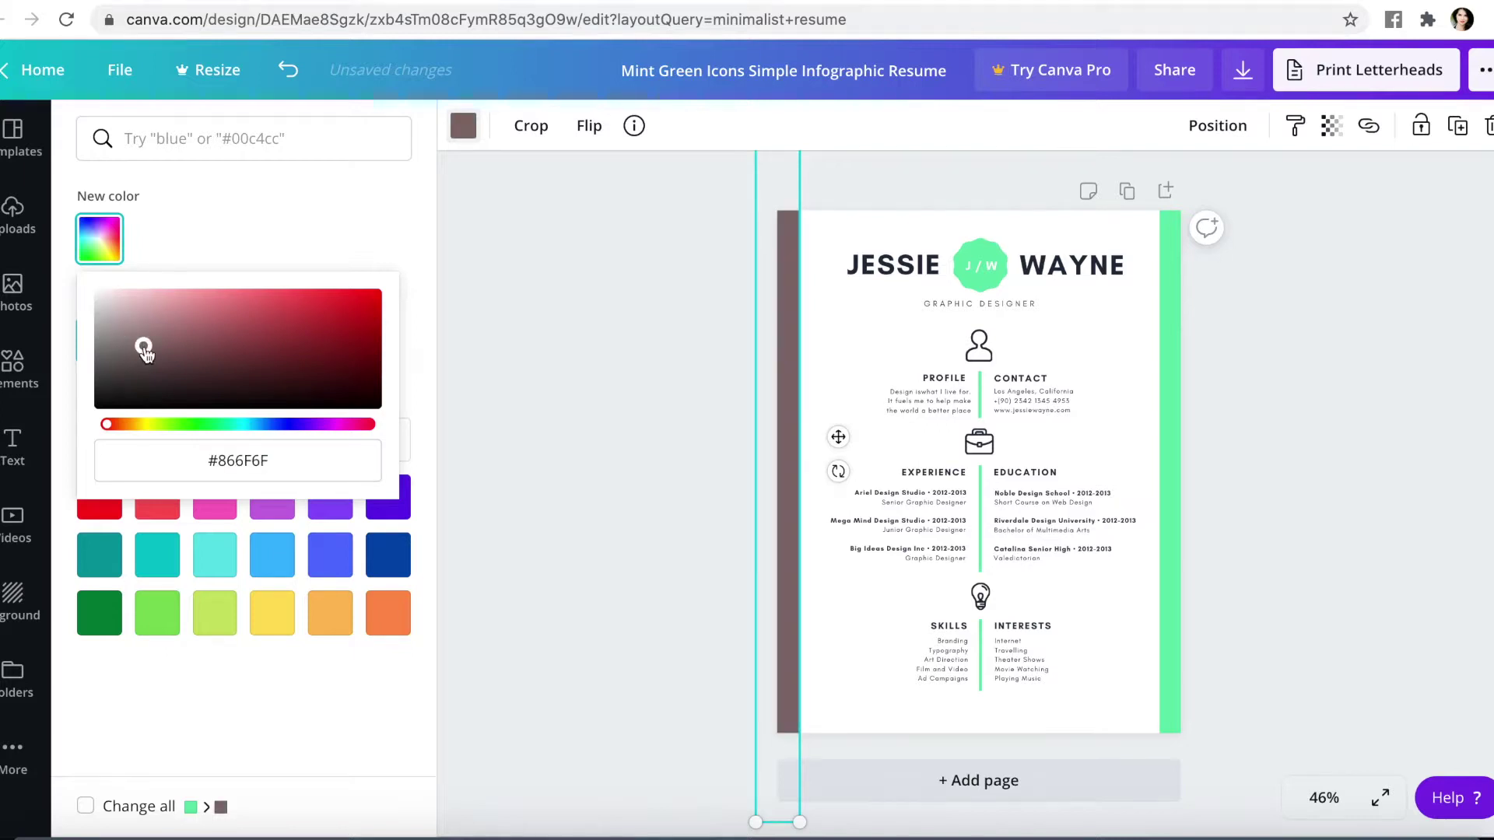
key(Escape)
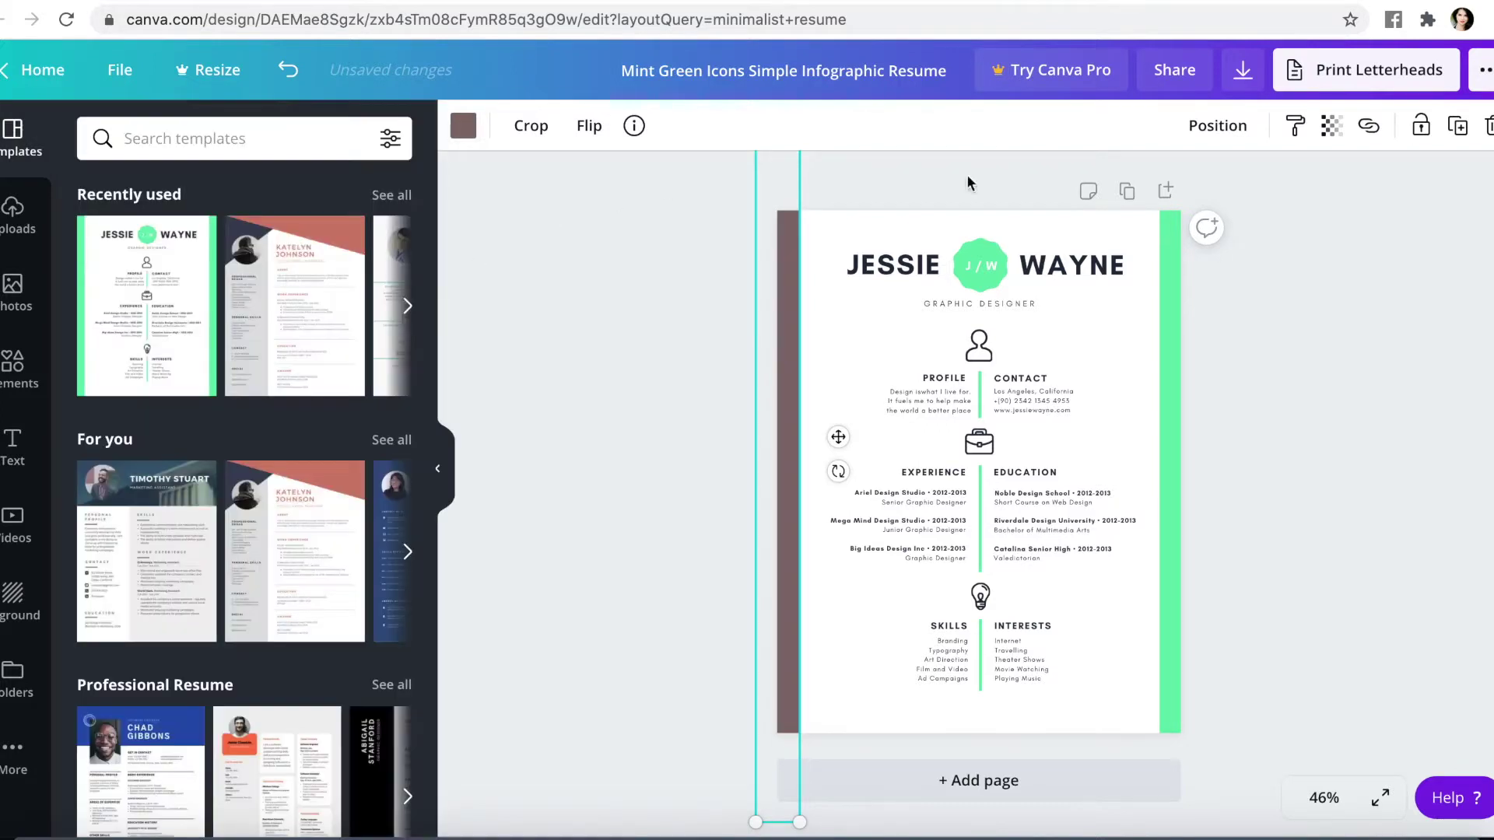
Give the right bar and the J/W circle the same #866F6F, then return to the results.
click(1177, 347)
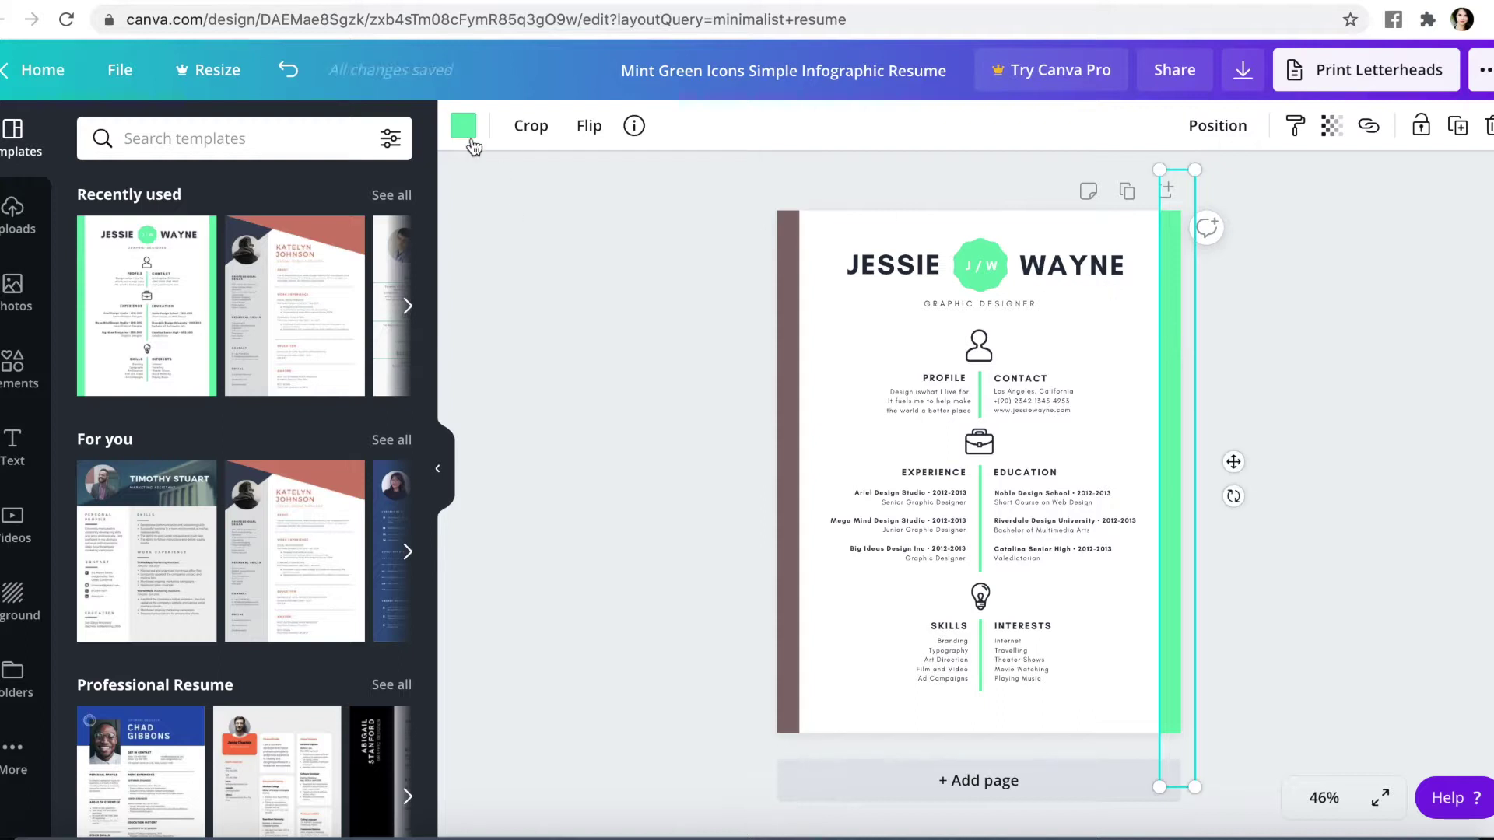
click(464, 131)
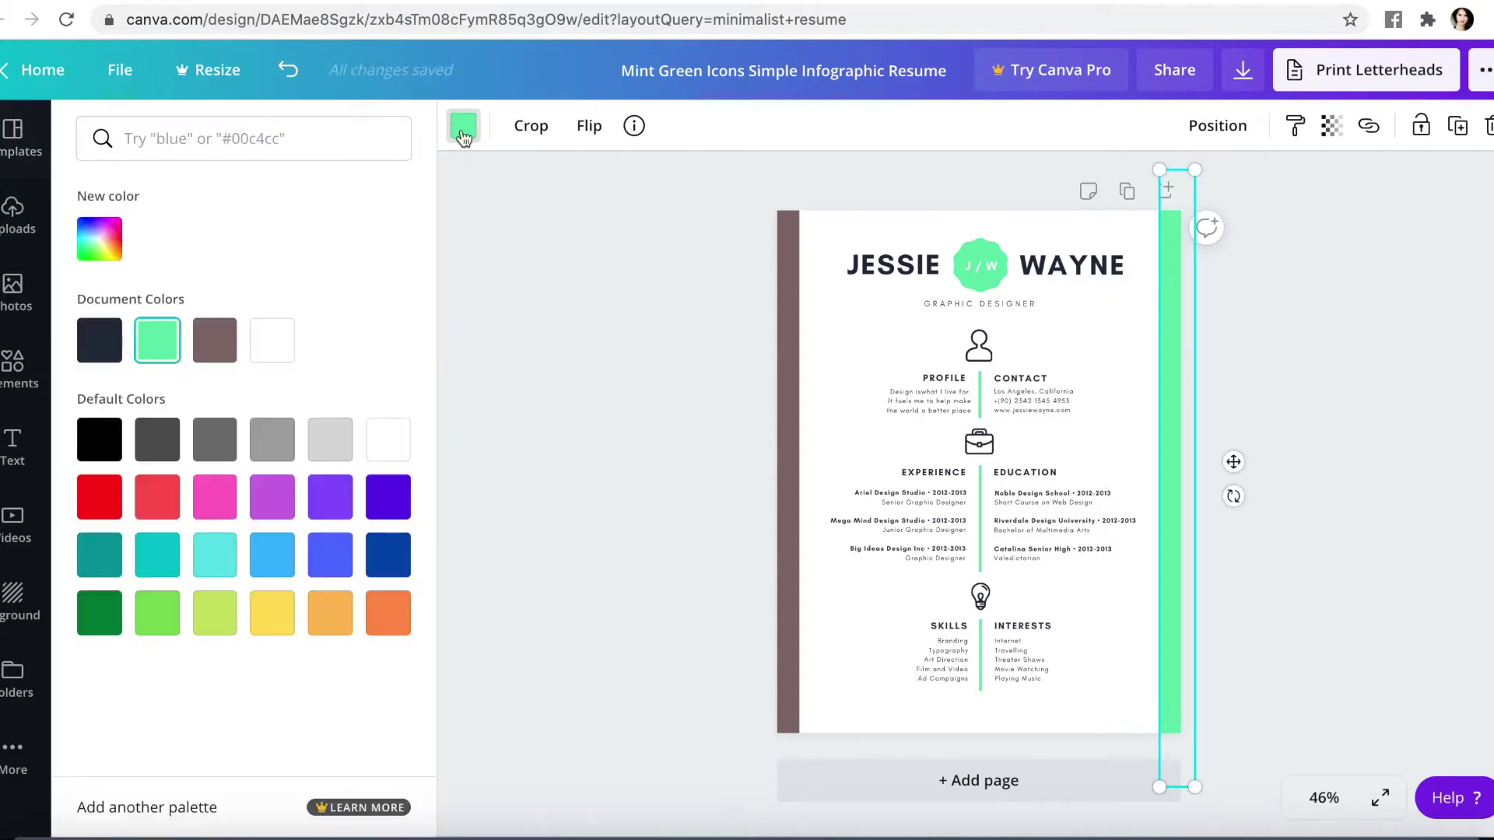
click(224, 340)
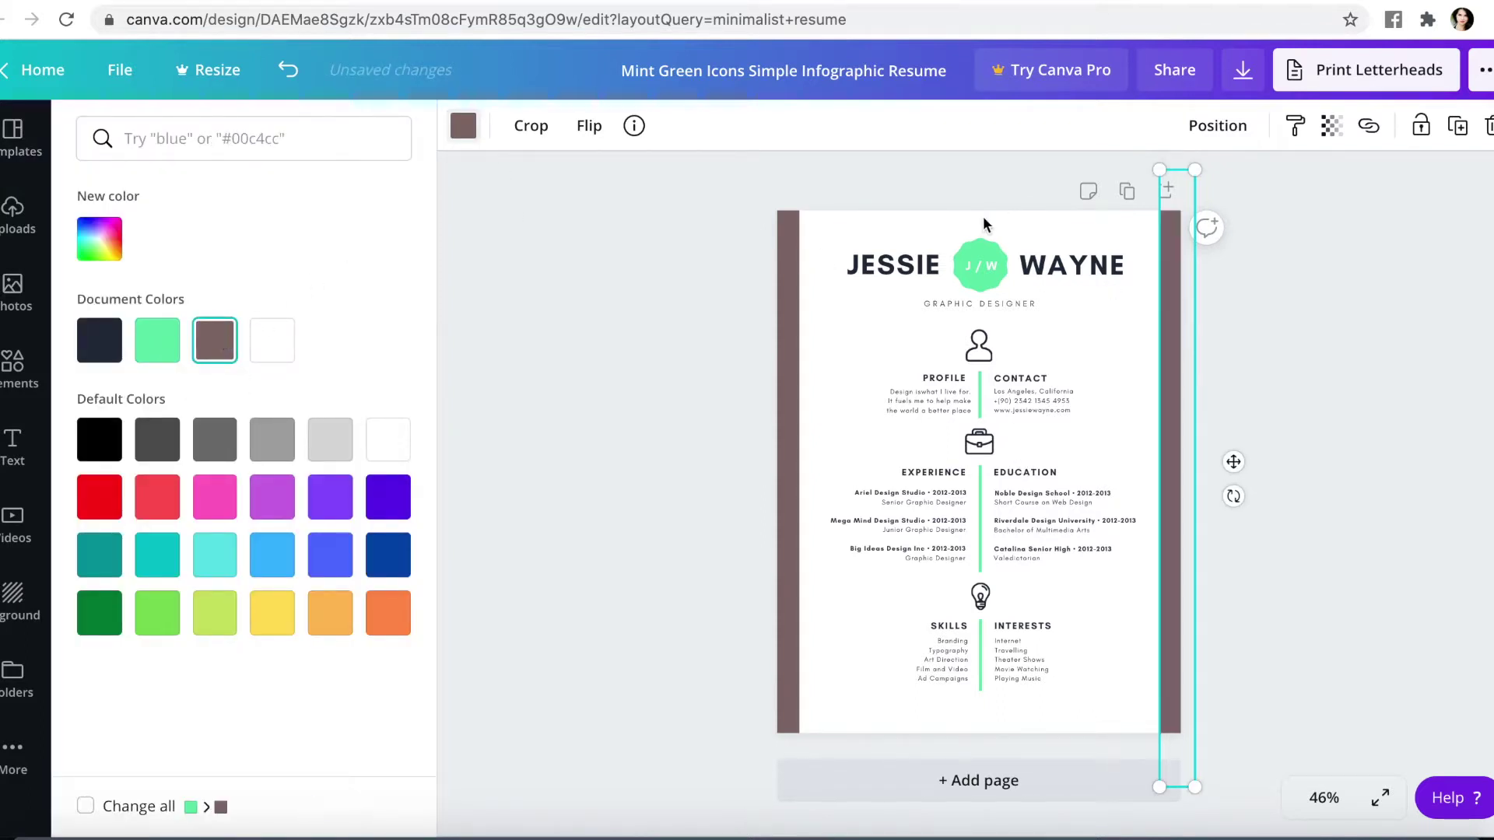
click(976, 249)
click(215, 340)
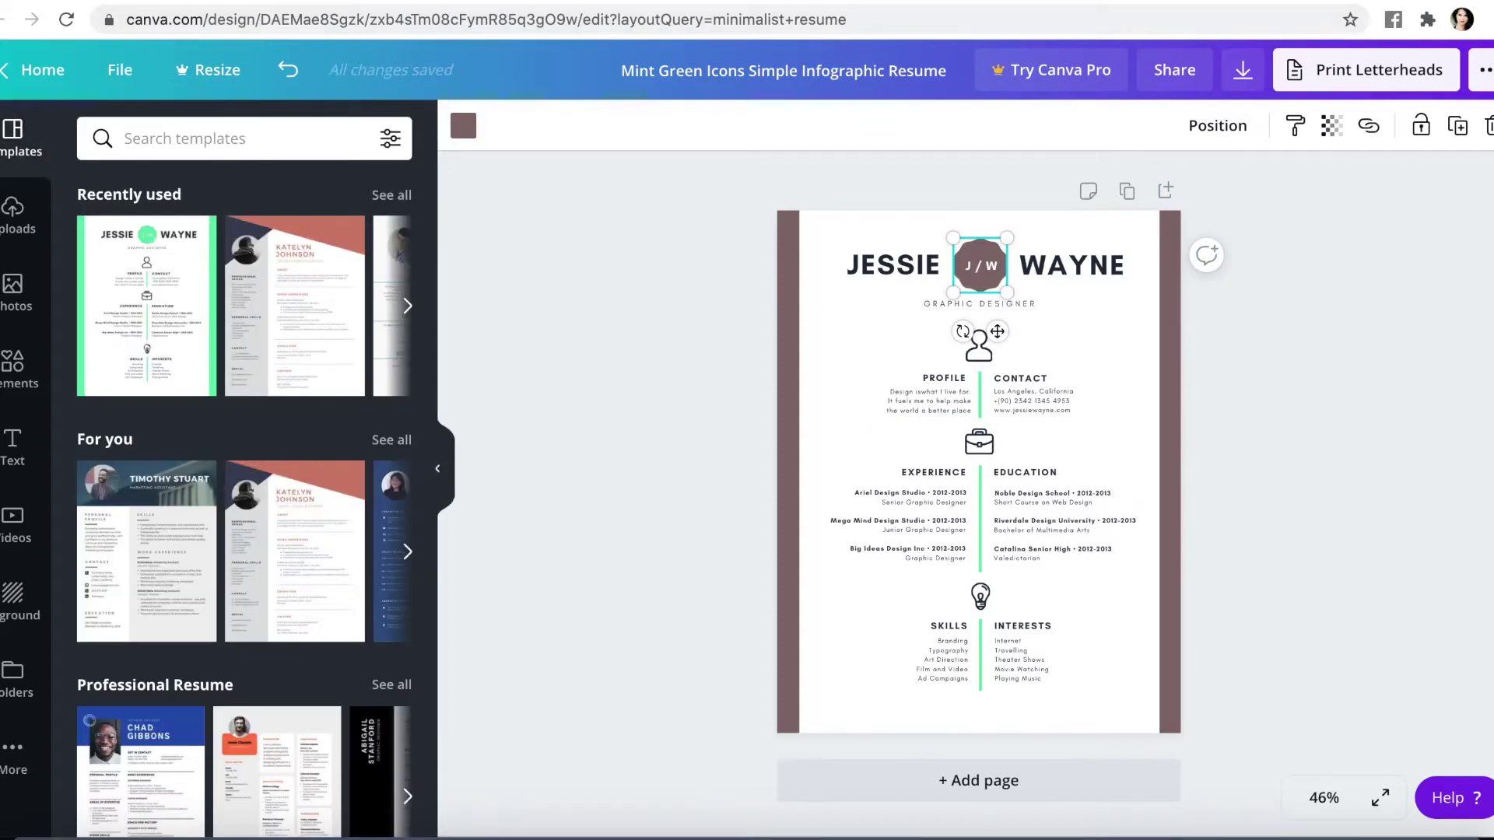
key(alt+Left)
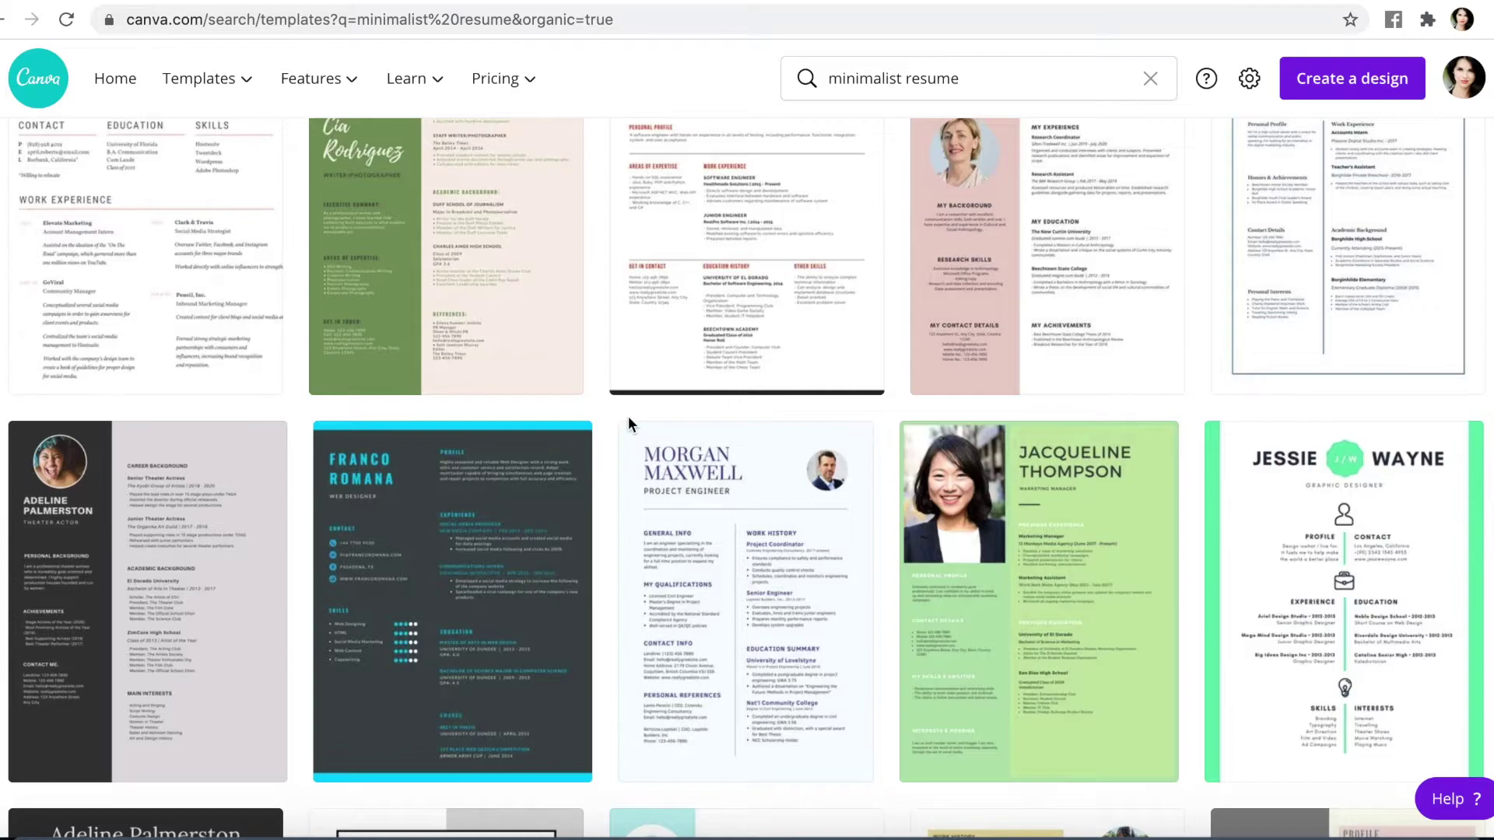
Scroll down the minimalist resume results and open a different resume template.
scroll(628, 415, down, 10)
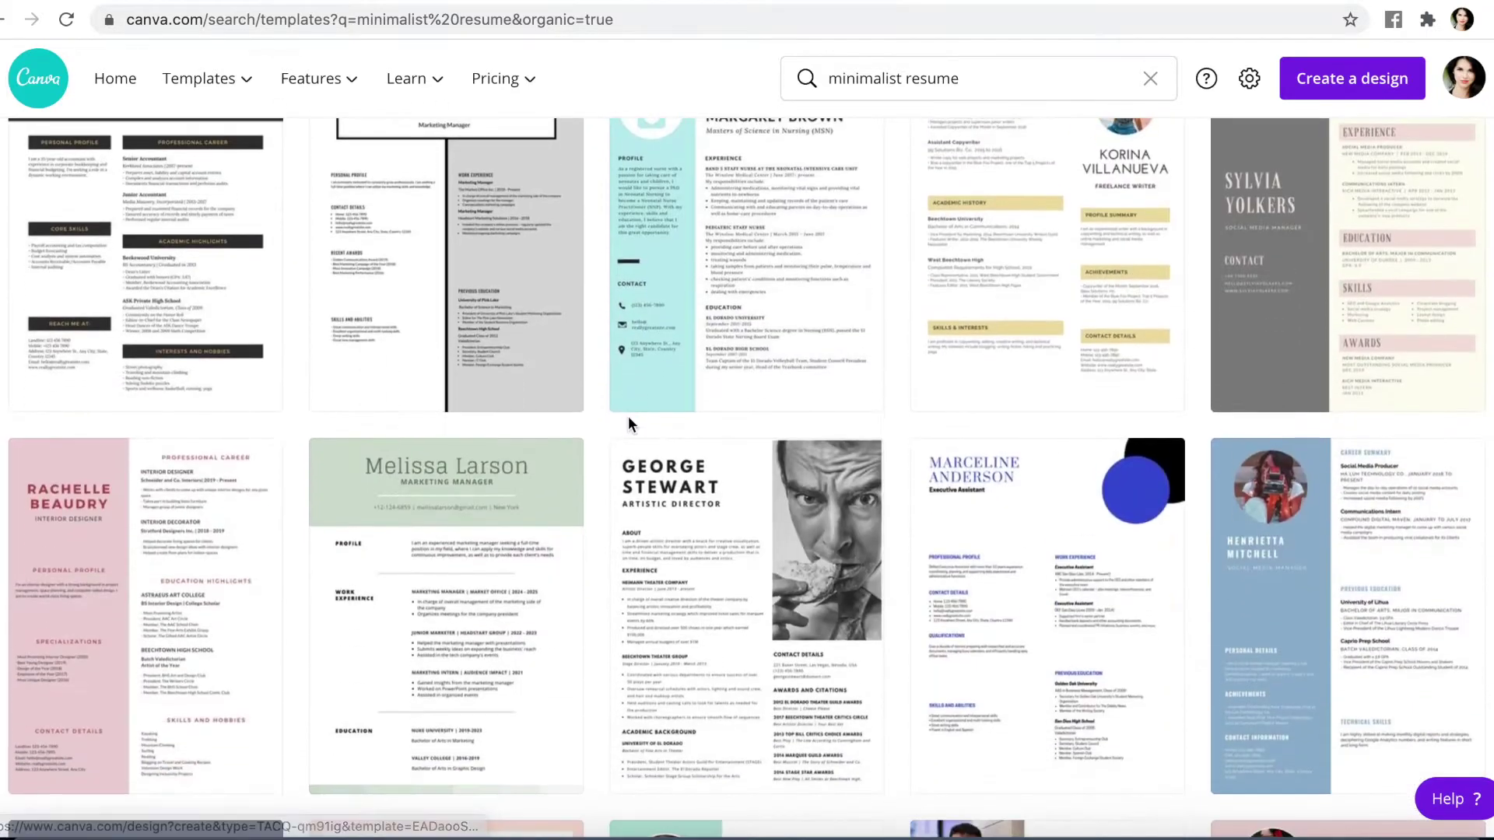
scroll(628, 420, down, 5)
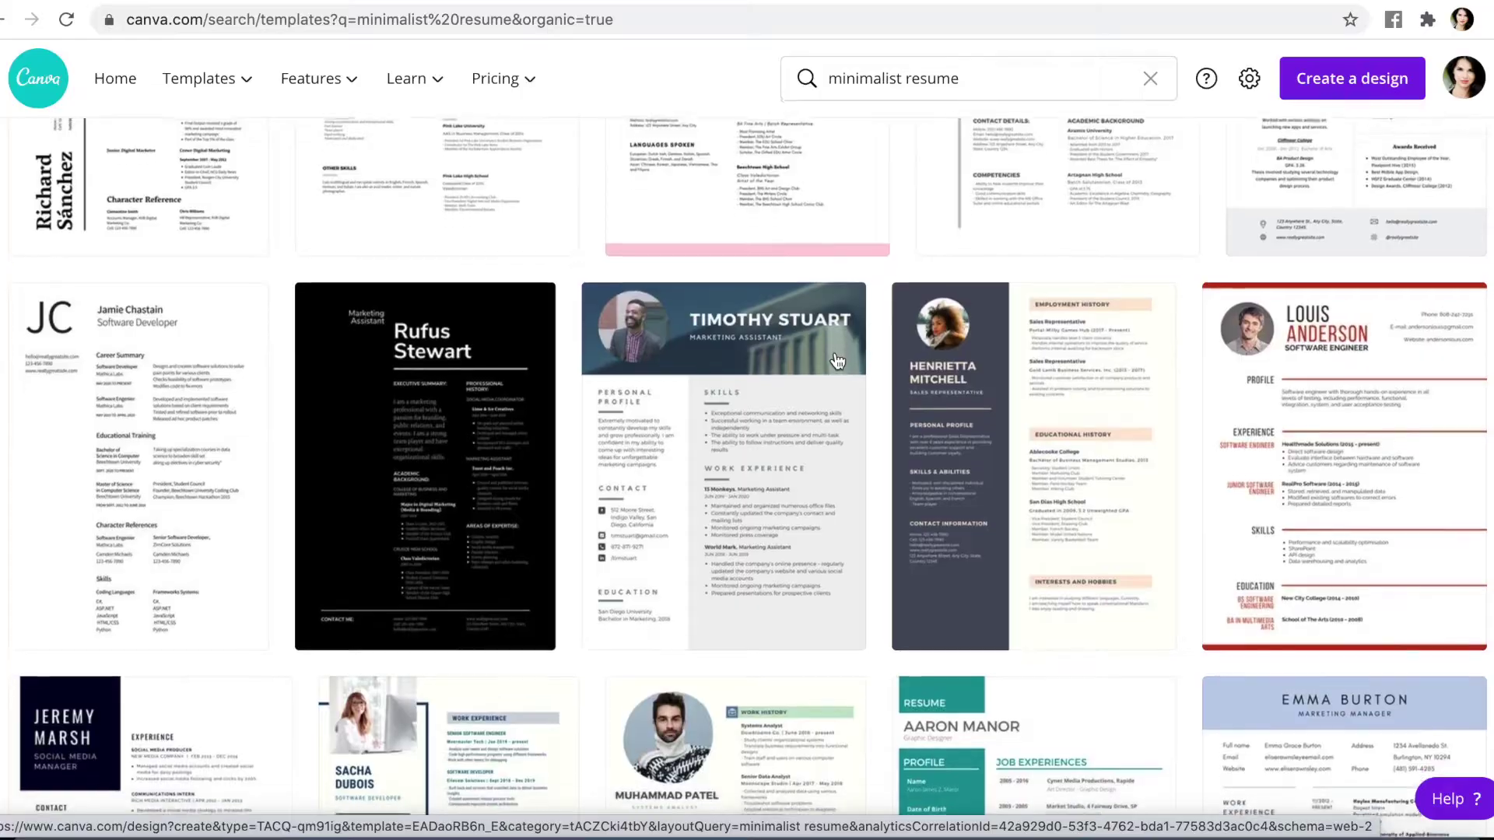
scroll(838, 360, down, 12)
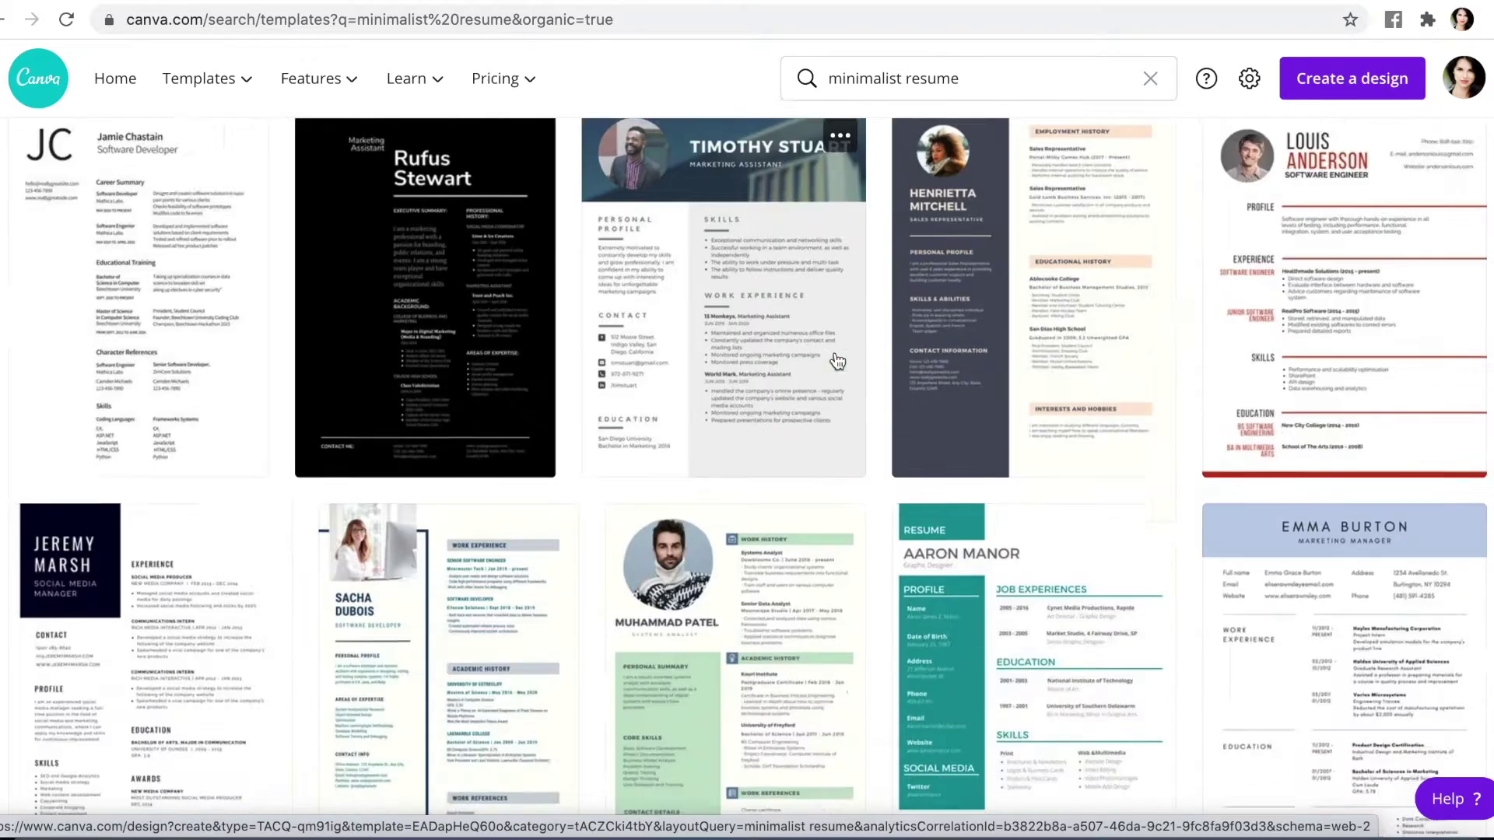
scroll(838, 360, down, 2)
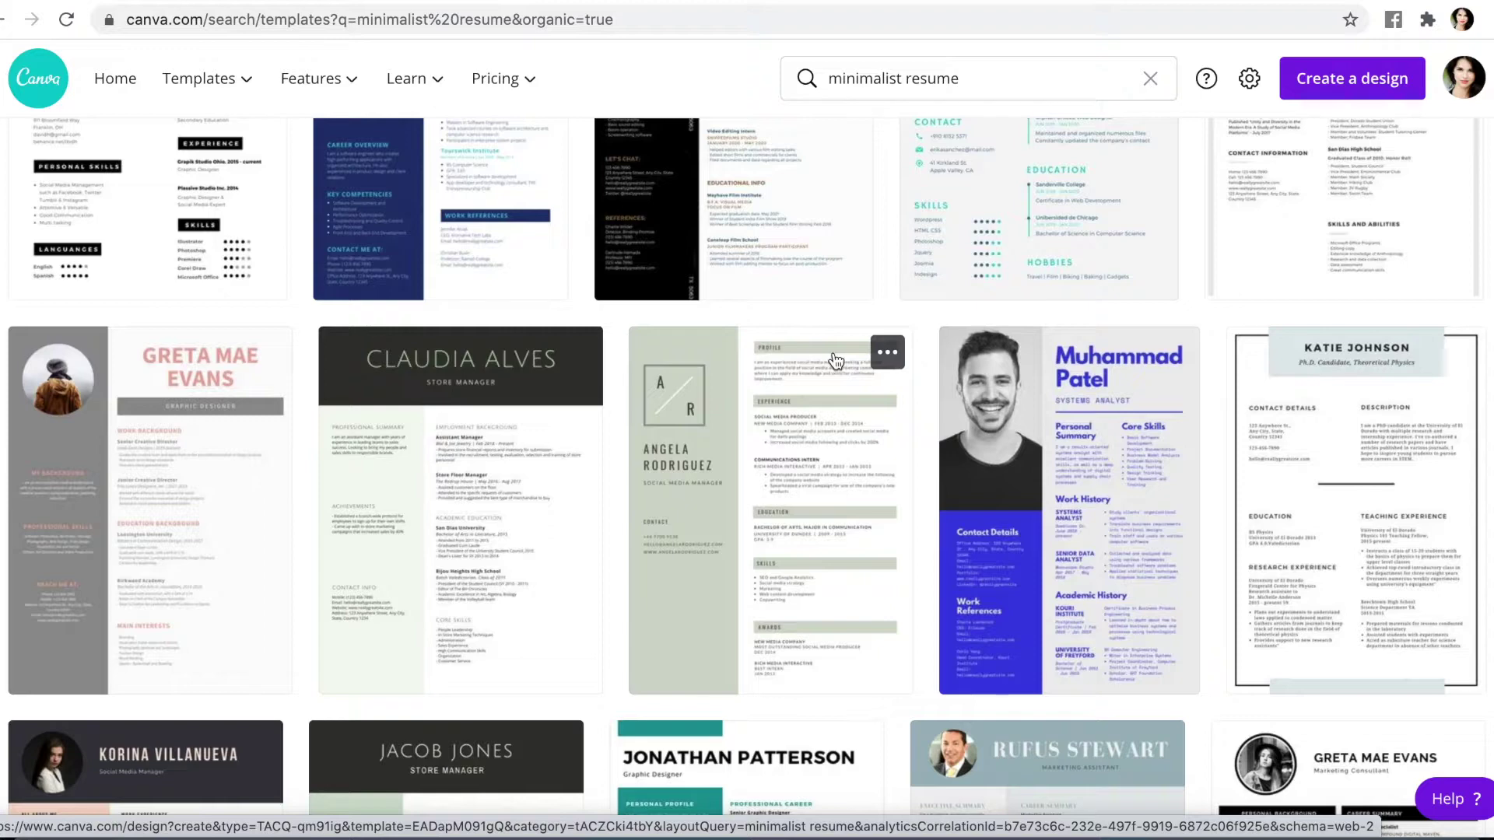
click(836, 360)
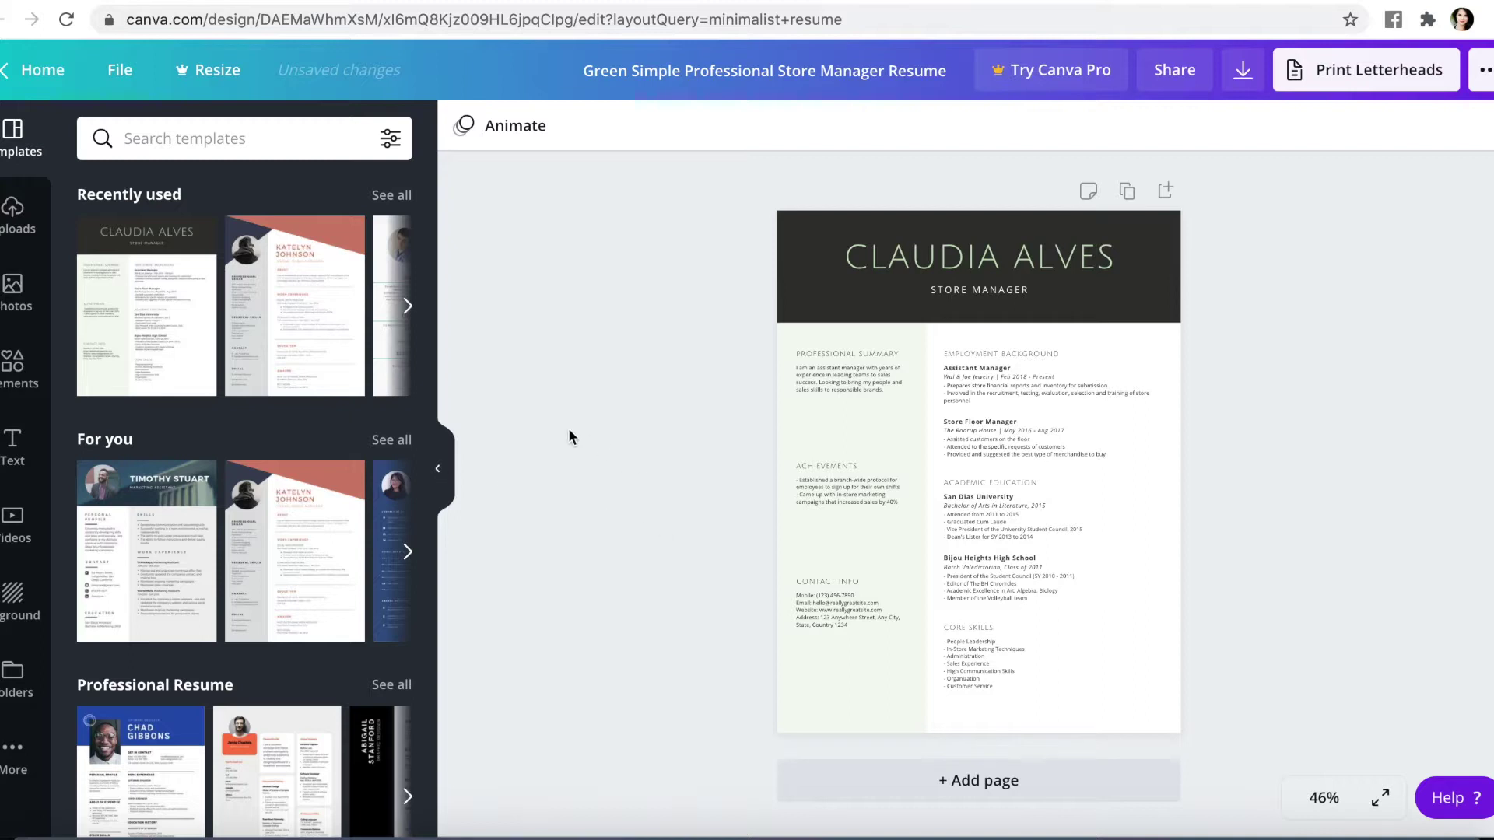
Collapse the Templates side panel so the store manager resume gets more room.
click(438, 468)
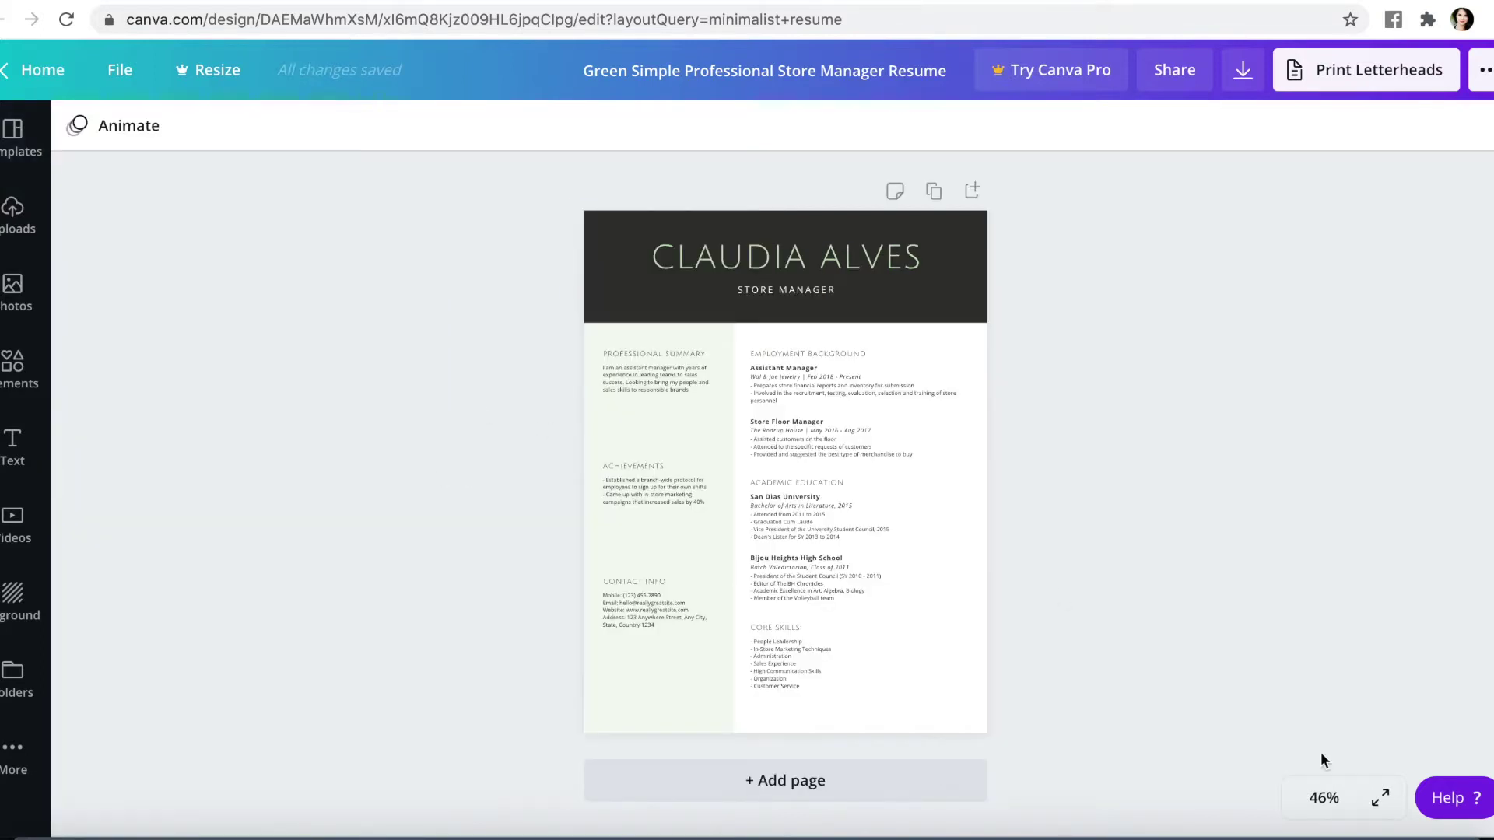
Set the zoom to 75%, after briefly trying 100%, and scroll to the page top.
click(1324, 798)
click(1325, 515)
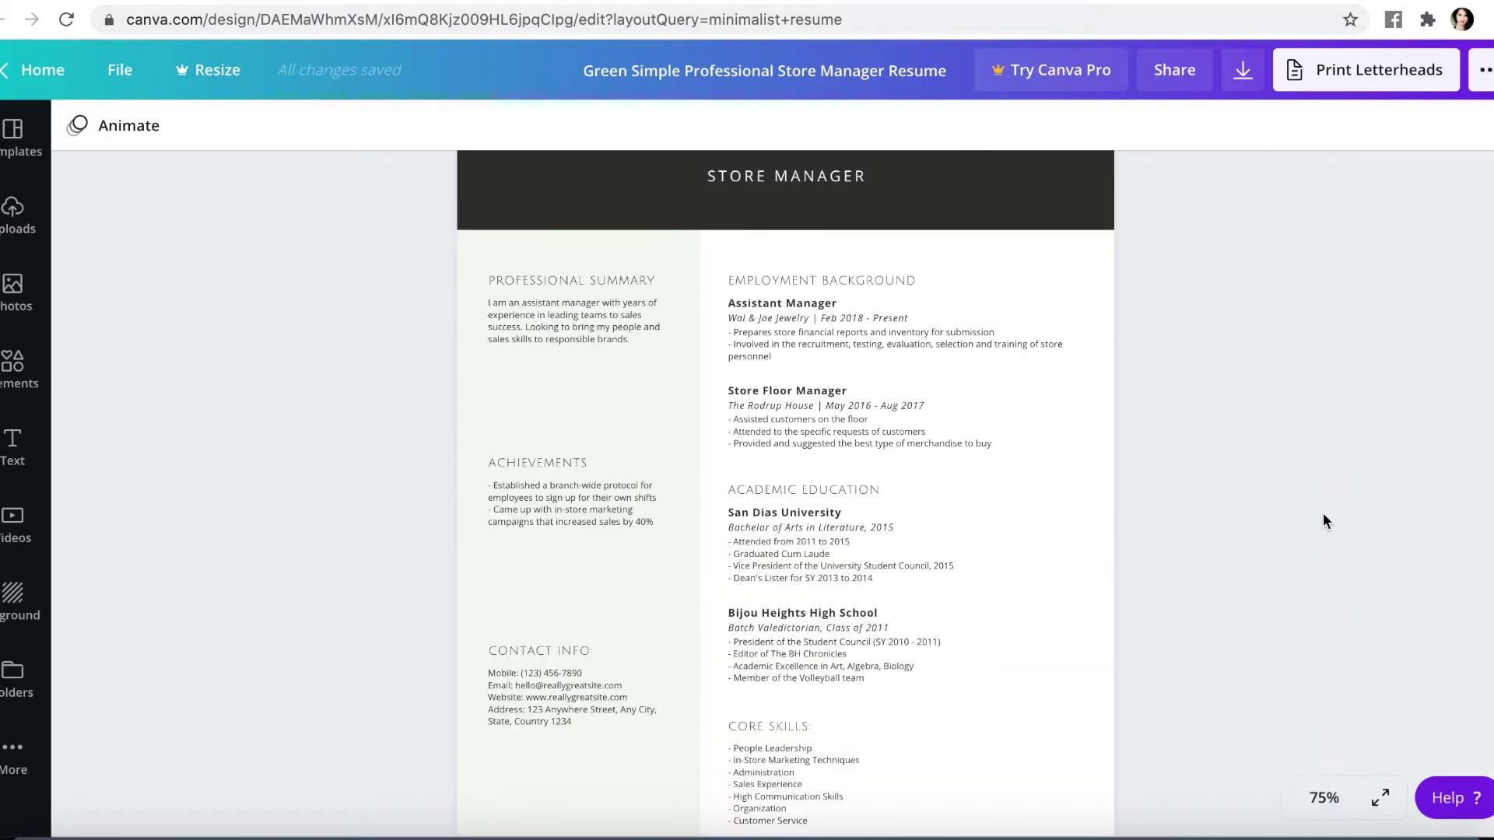
click(1323, 798)
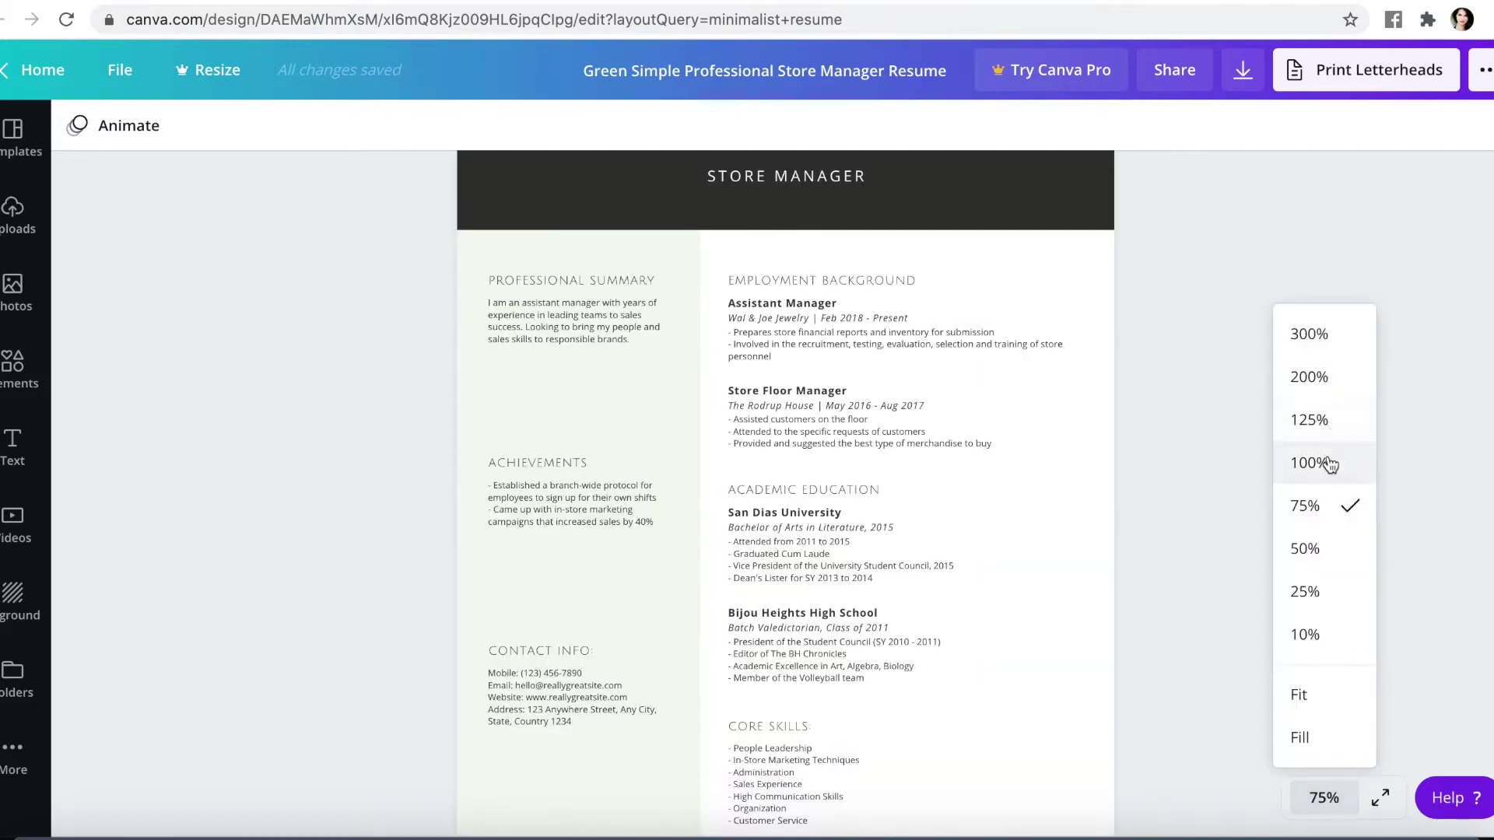
click(1327, 455)
click(1326, 800)
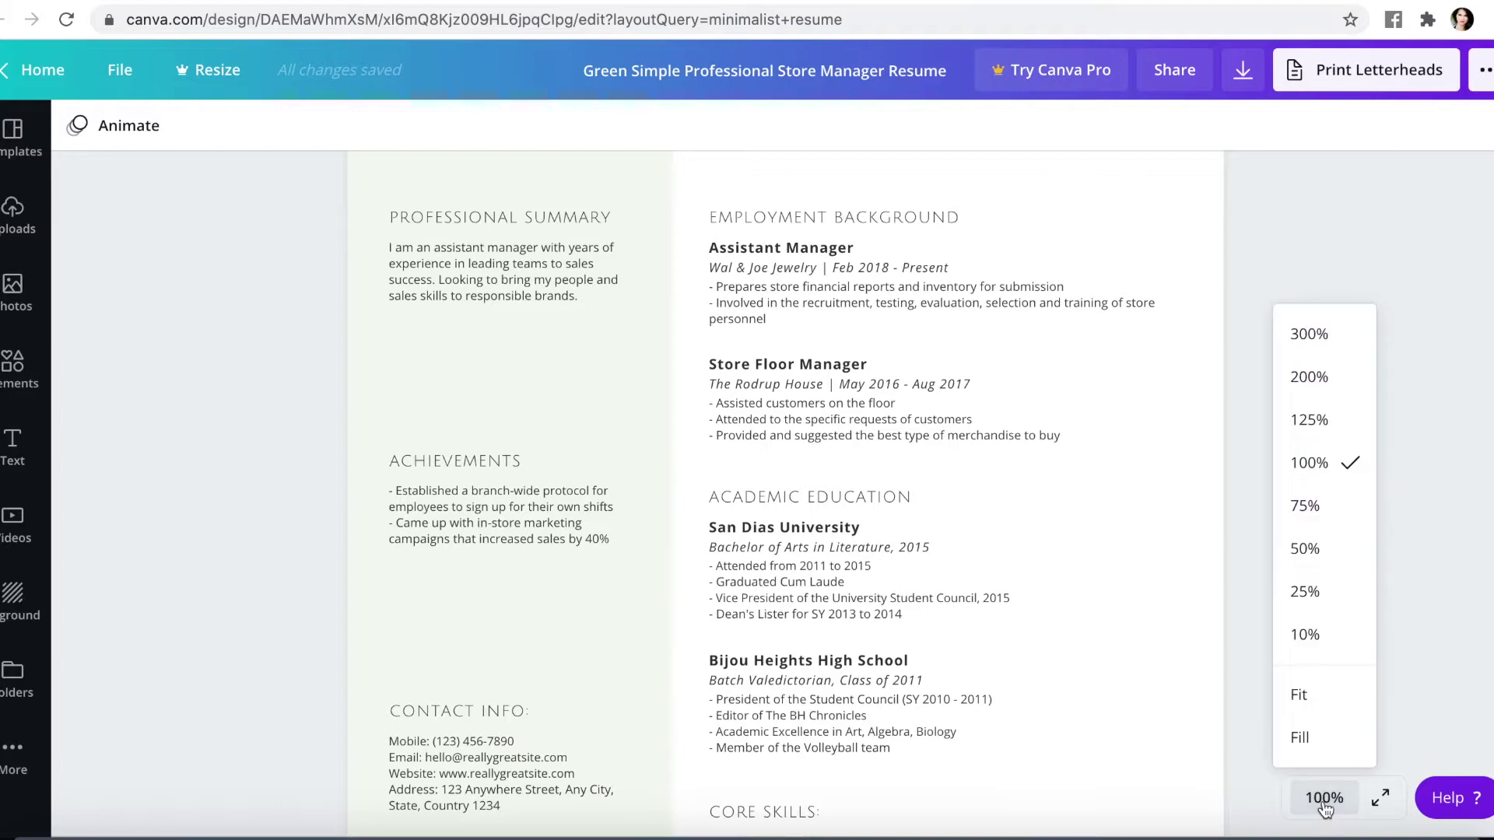
click(1326, 514)
scroll(1238, 474, up, 3)
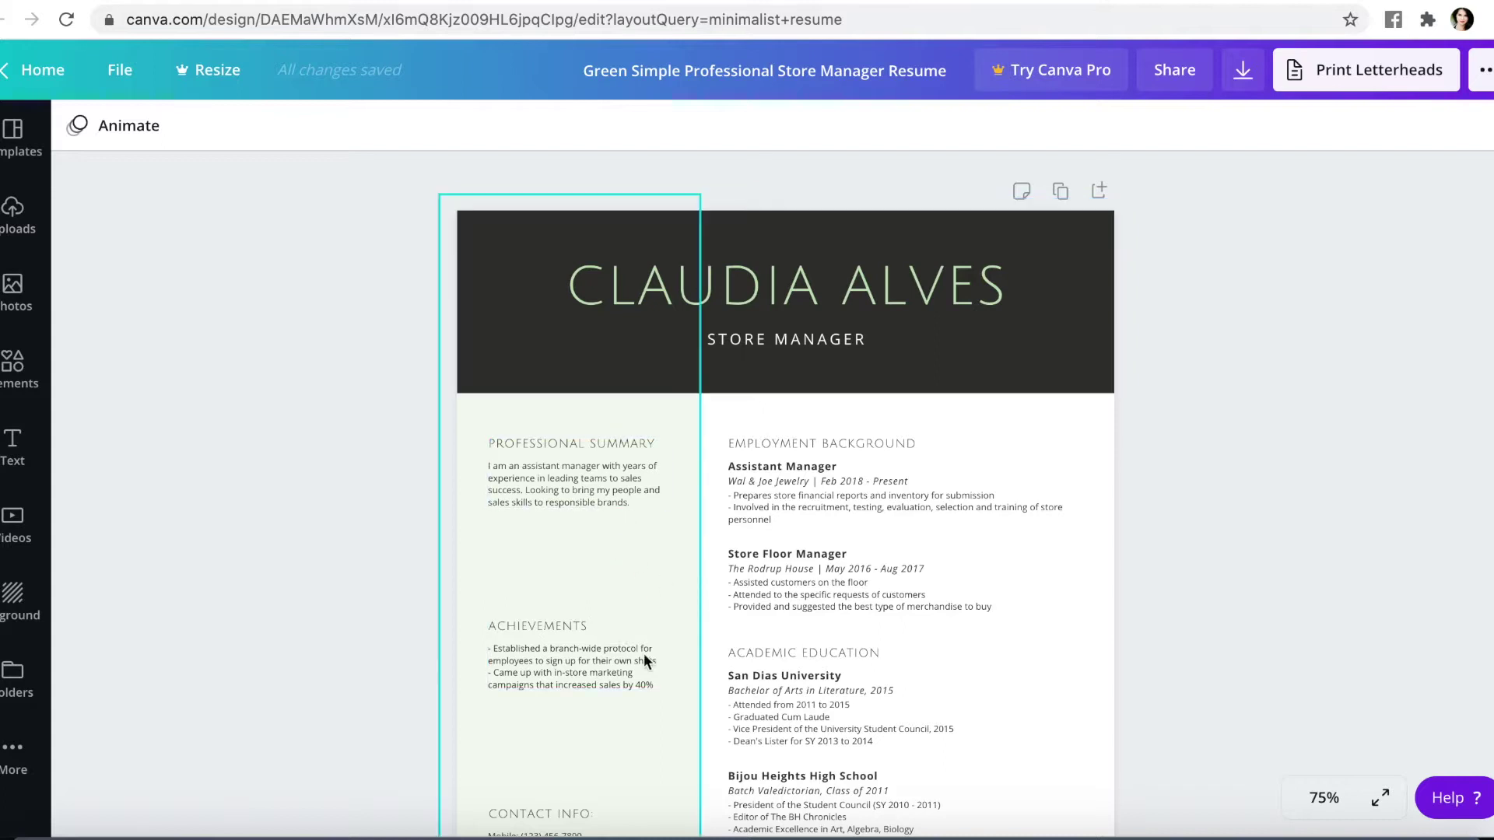
Recolour the pale green left column to light gray, refining it to custom #C4C0C0.
click(637, 604)
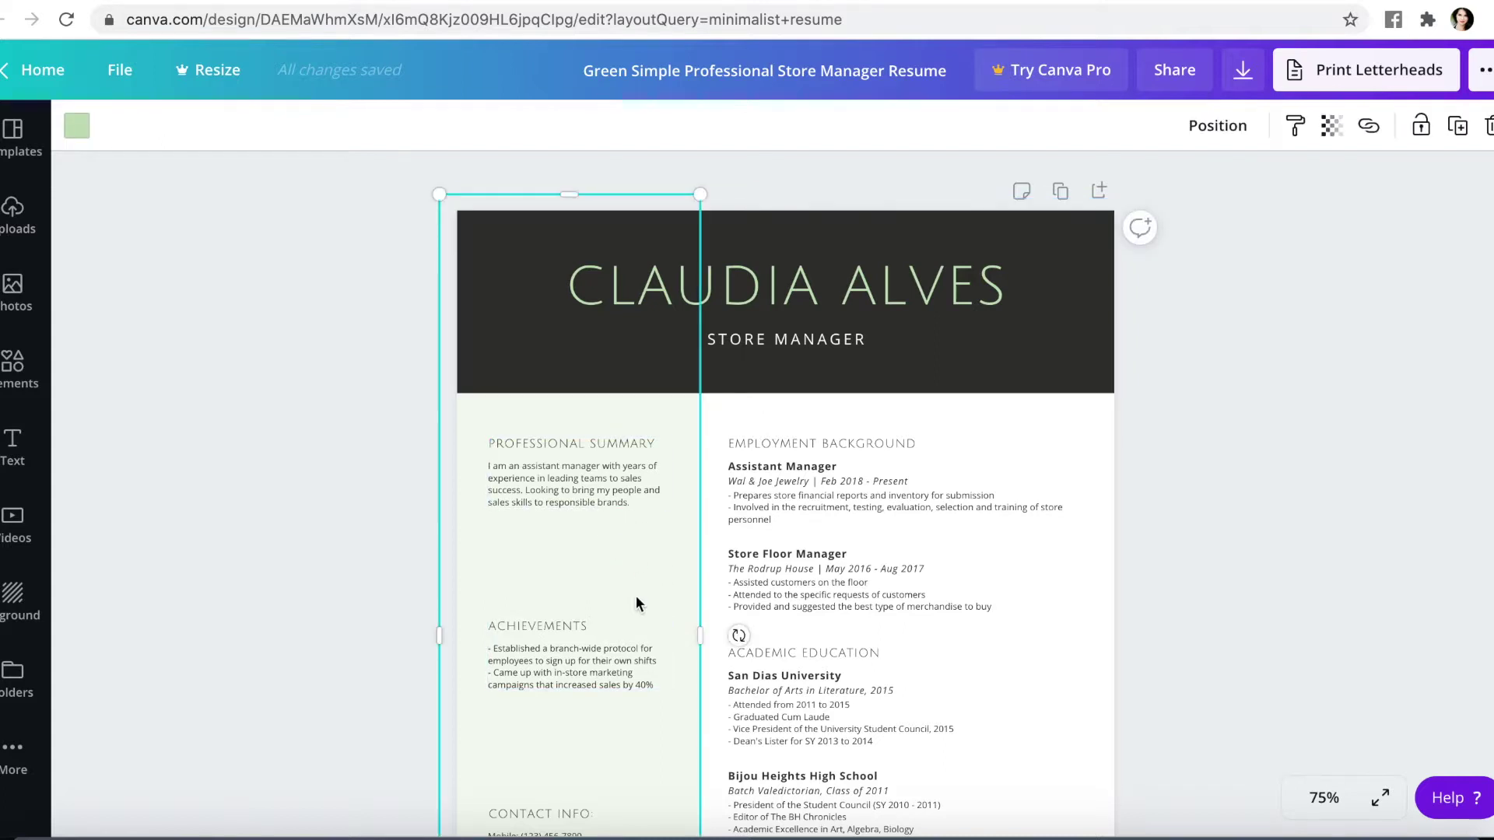
click(76, 125)
click(329, 445)
click(1393, 434)
click(662, 576)
click(78, 125)
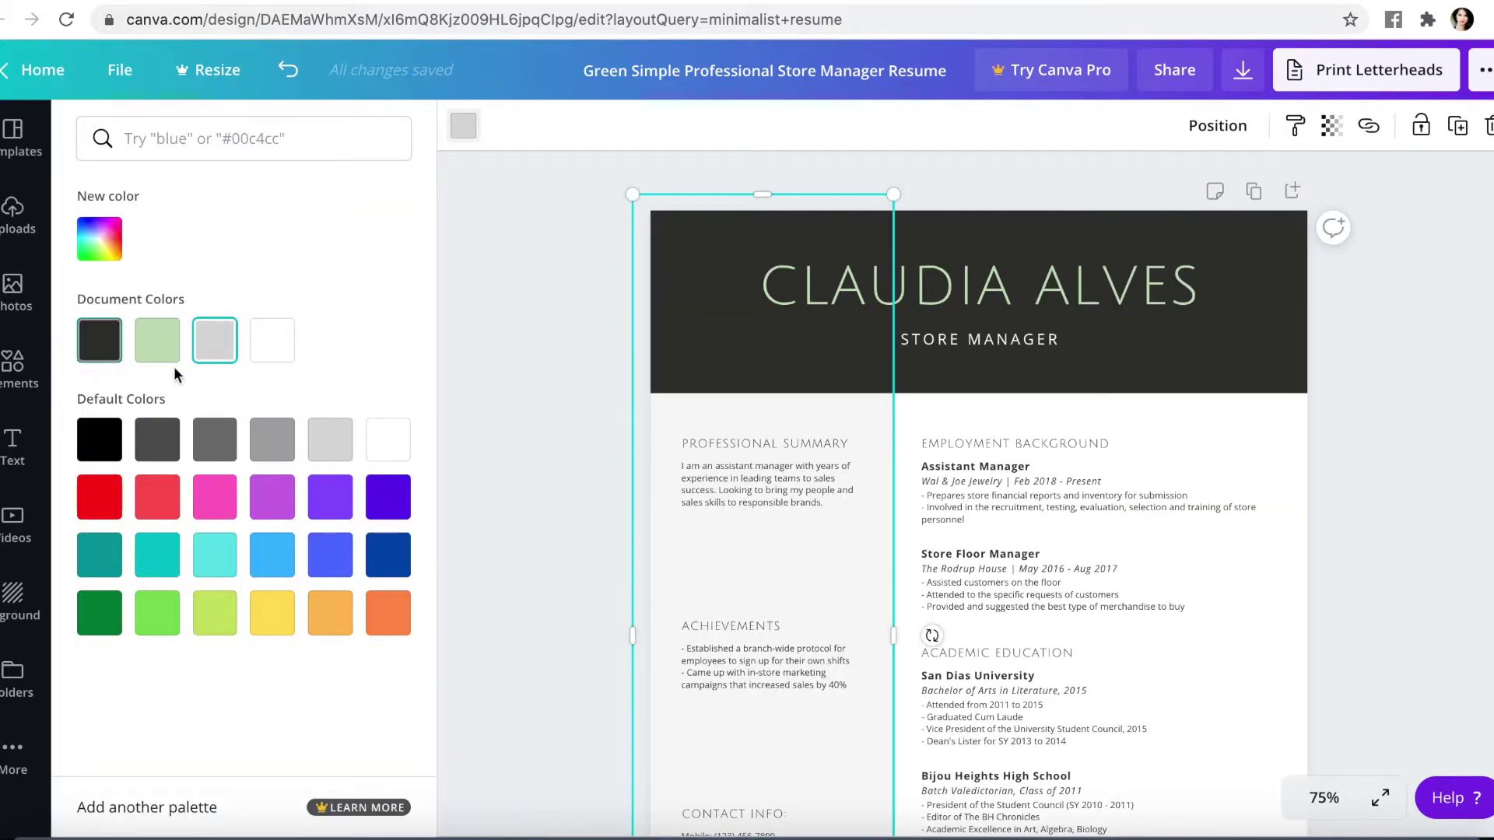
click(96, 236)
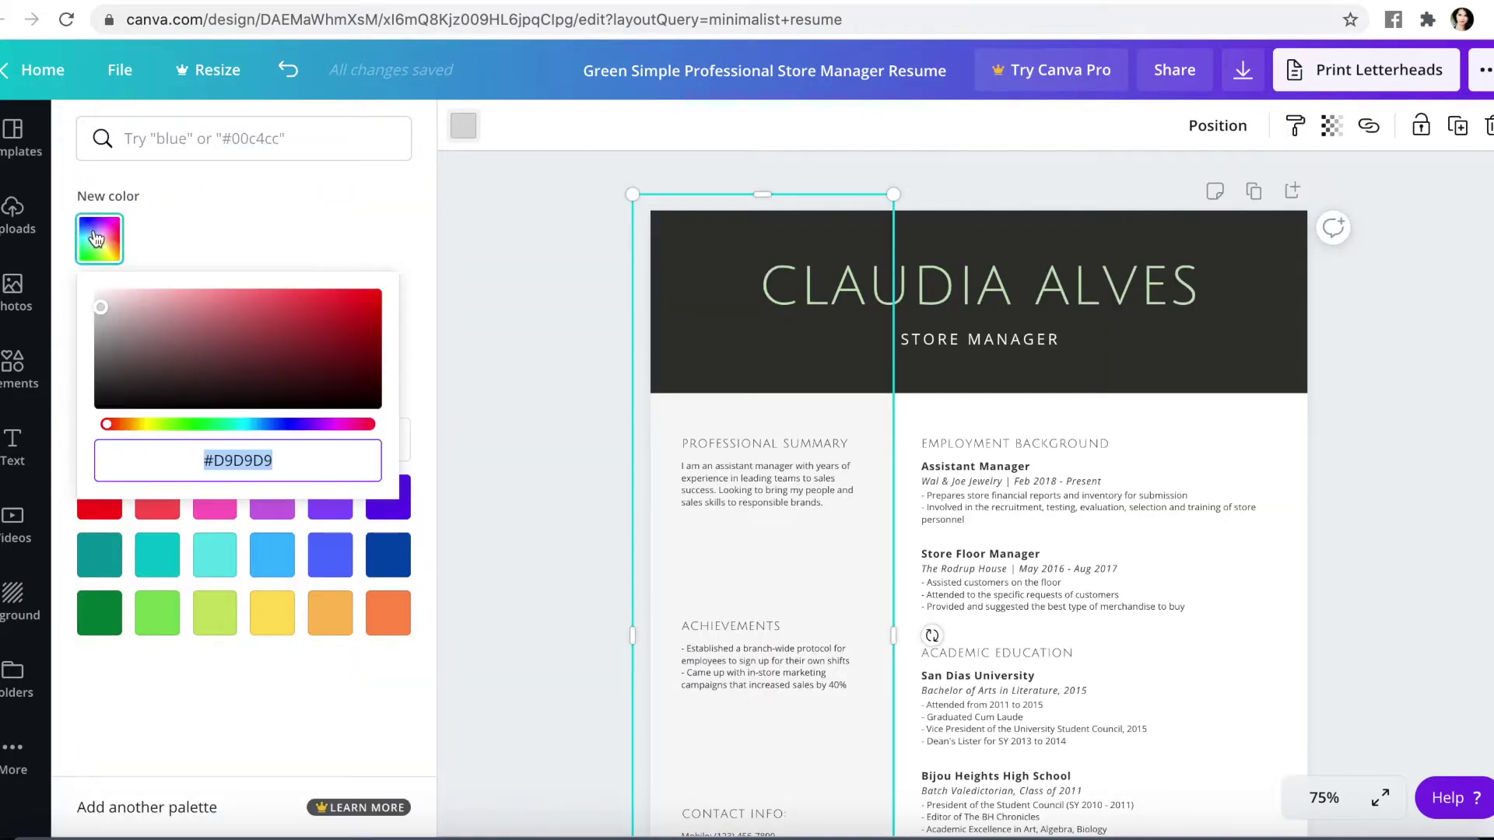
click(100, 318)
click(474, 265)
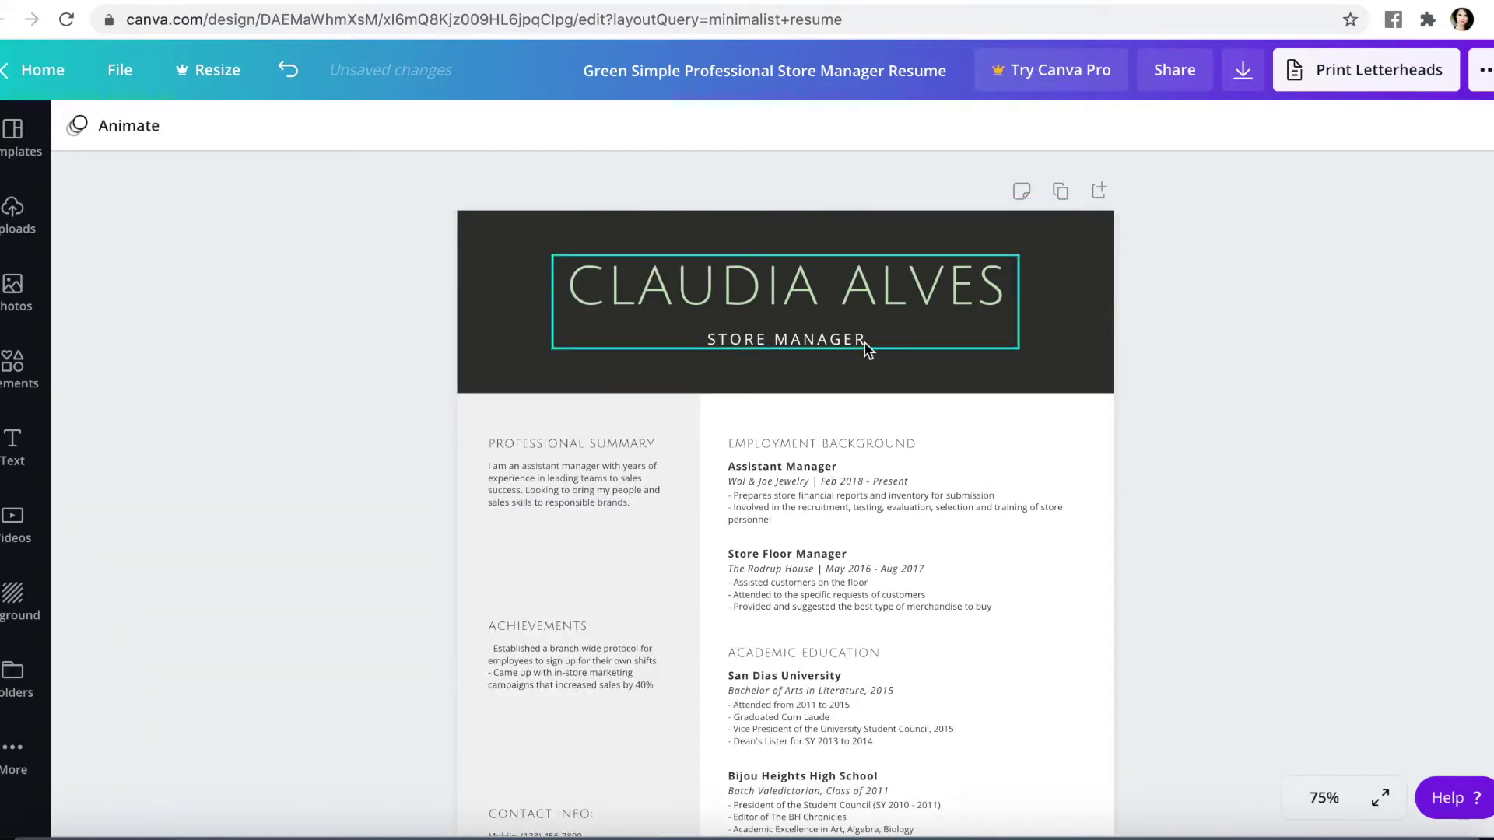
click(829, 339)
Delete the STORE MANAGER subtitle and replace the header name with the new full name.
drag(882, 339, 701, 337)
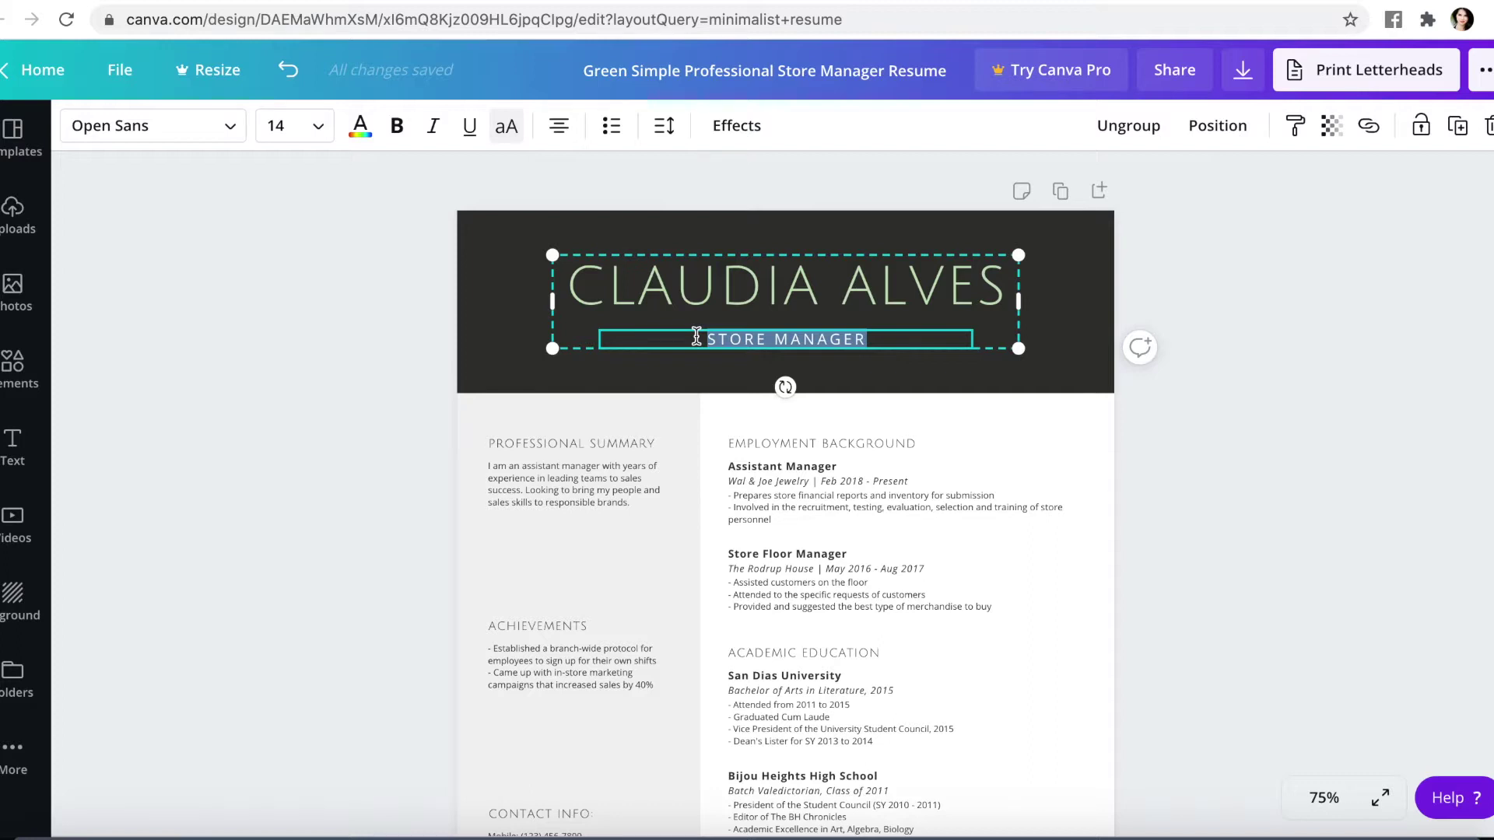
key(BackSpace)
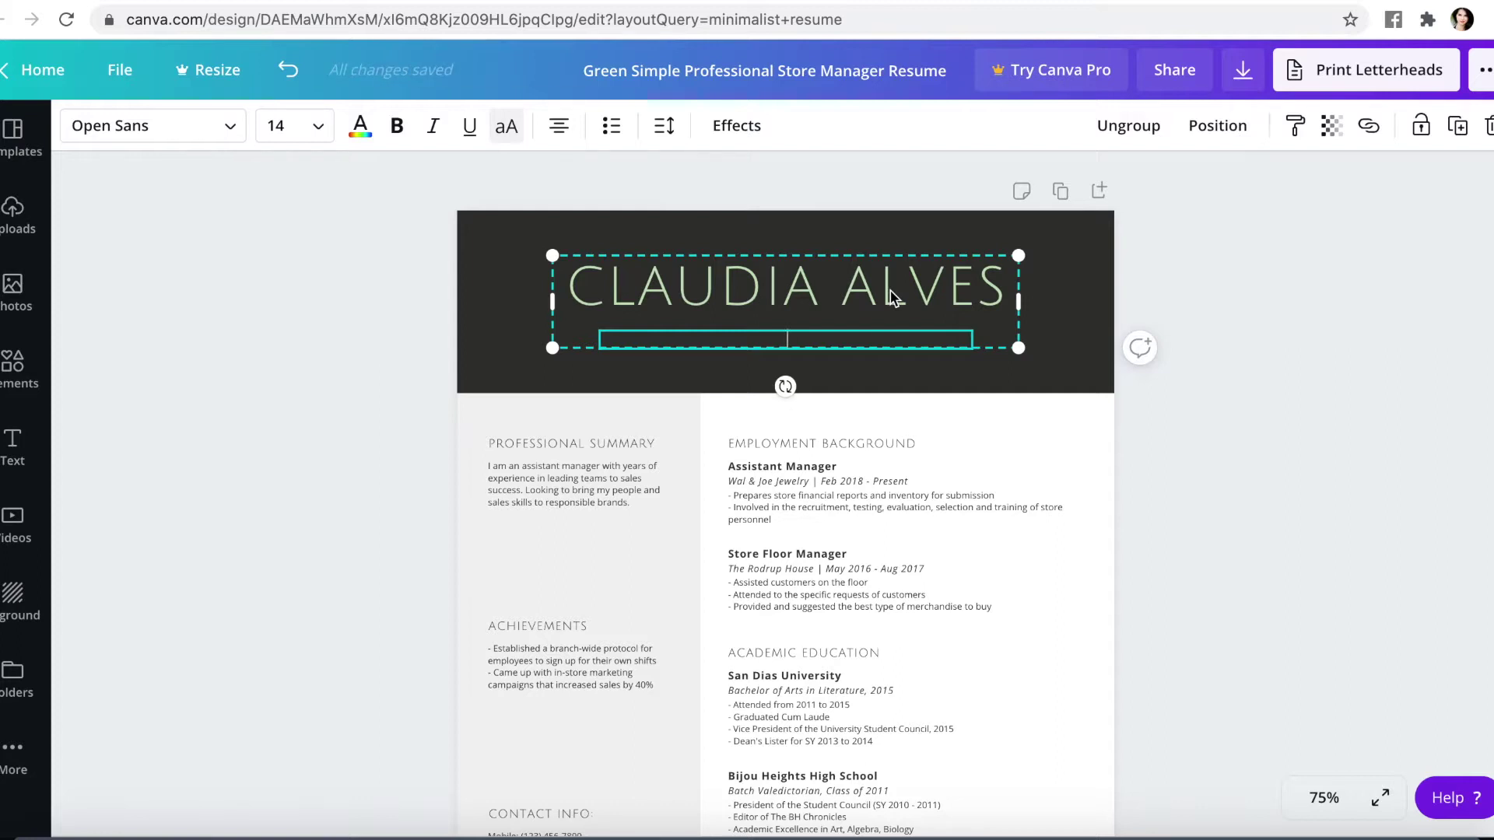
click(951, 284)
drag(1003, 301, 552, 299)
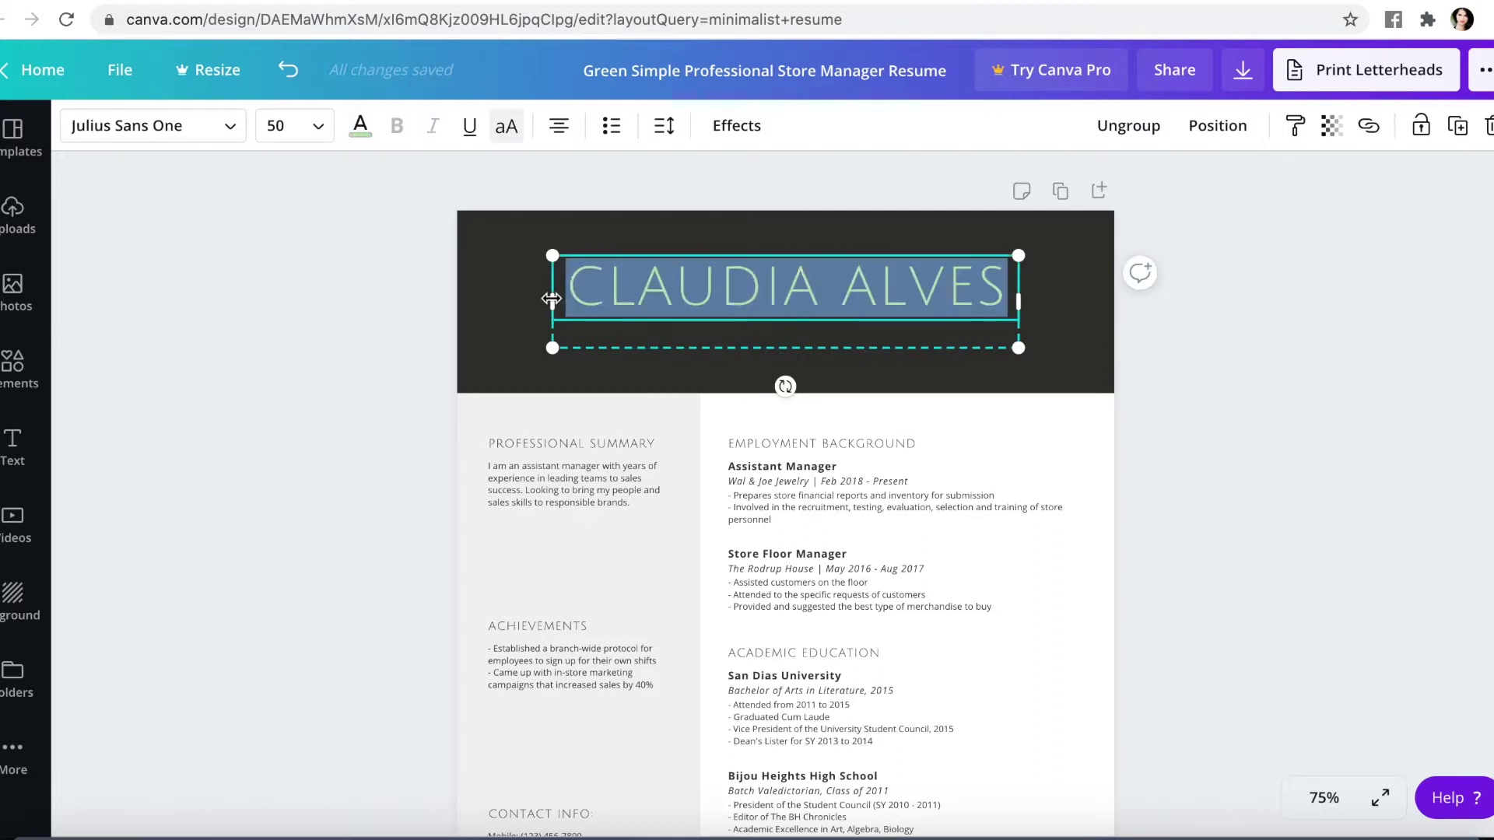
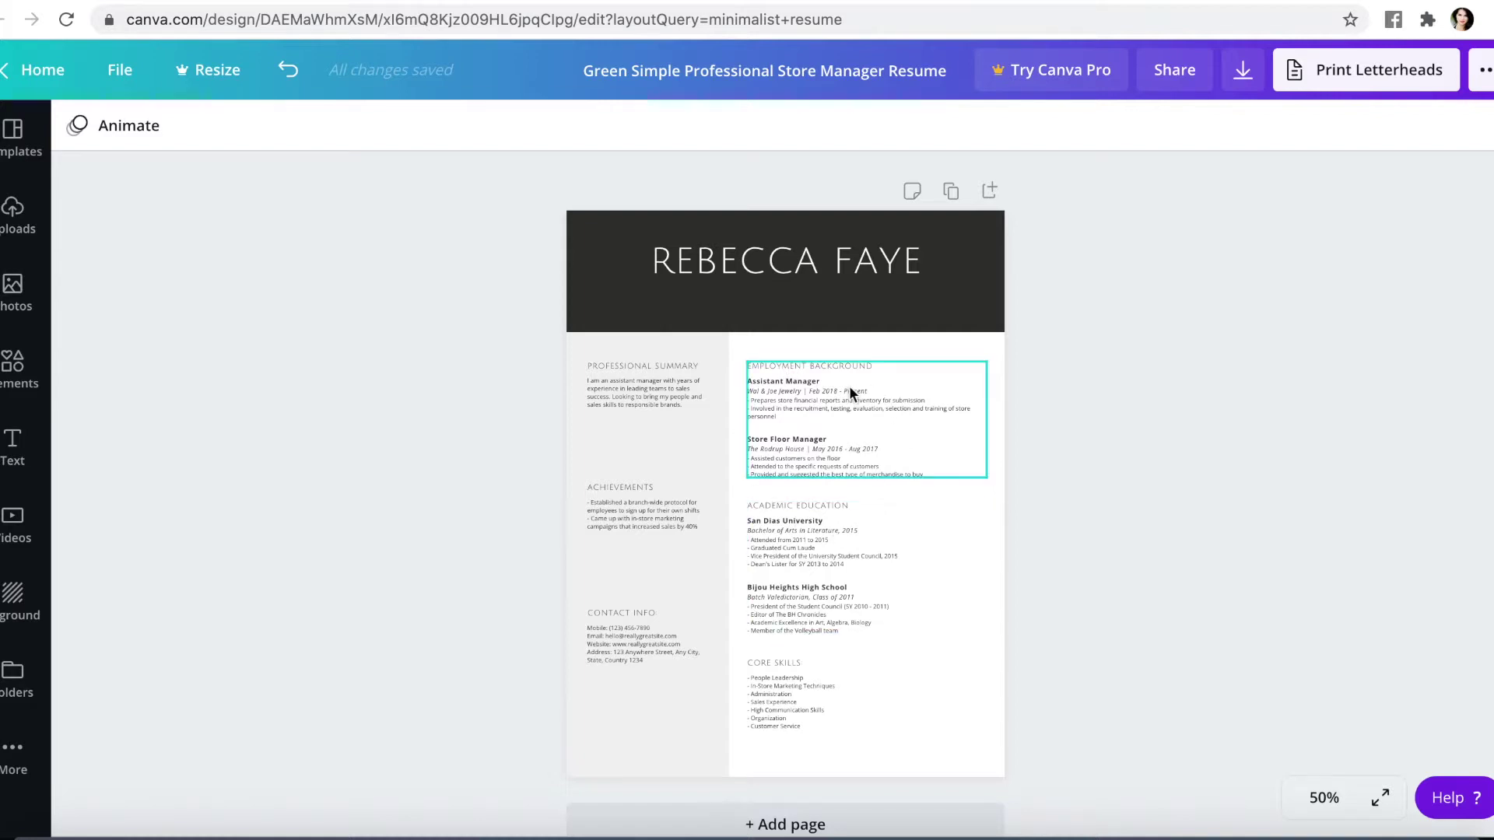
Shorten the dark header band and nudge the name text box slightly upward.
click(850, 312)
drag(850, 319, 849, 311)
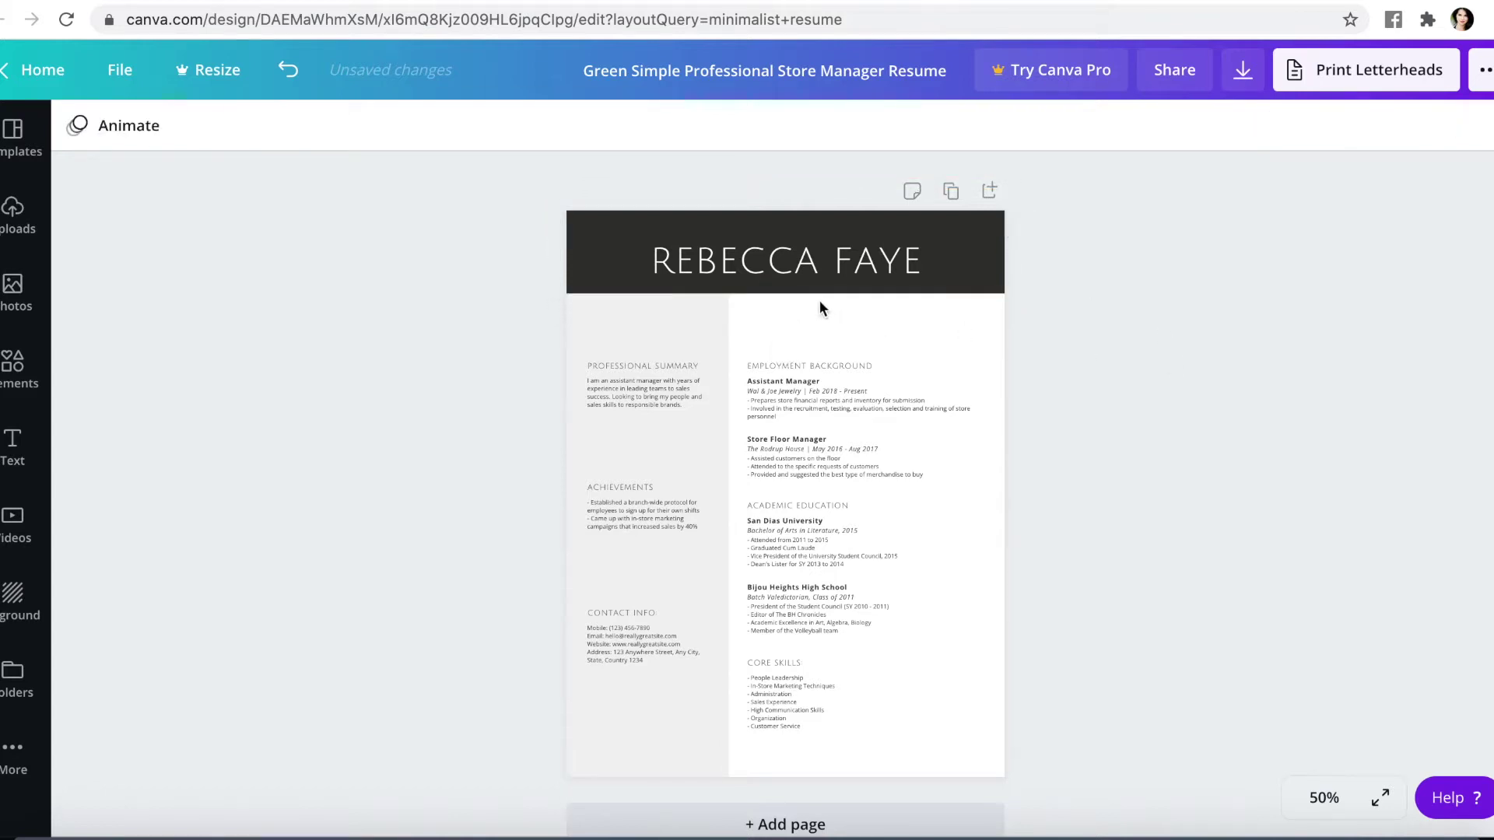
click(809, 279)
drag(809, 279, 811, 266)
click(1211, 471)
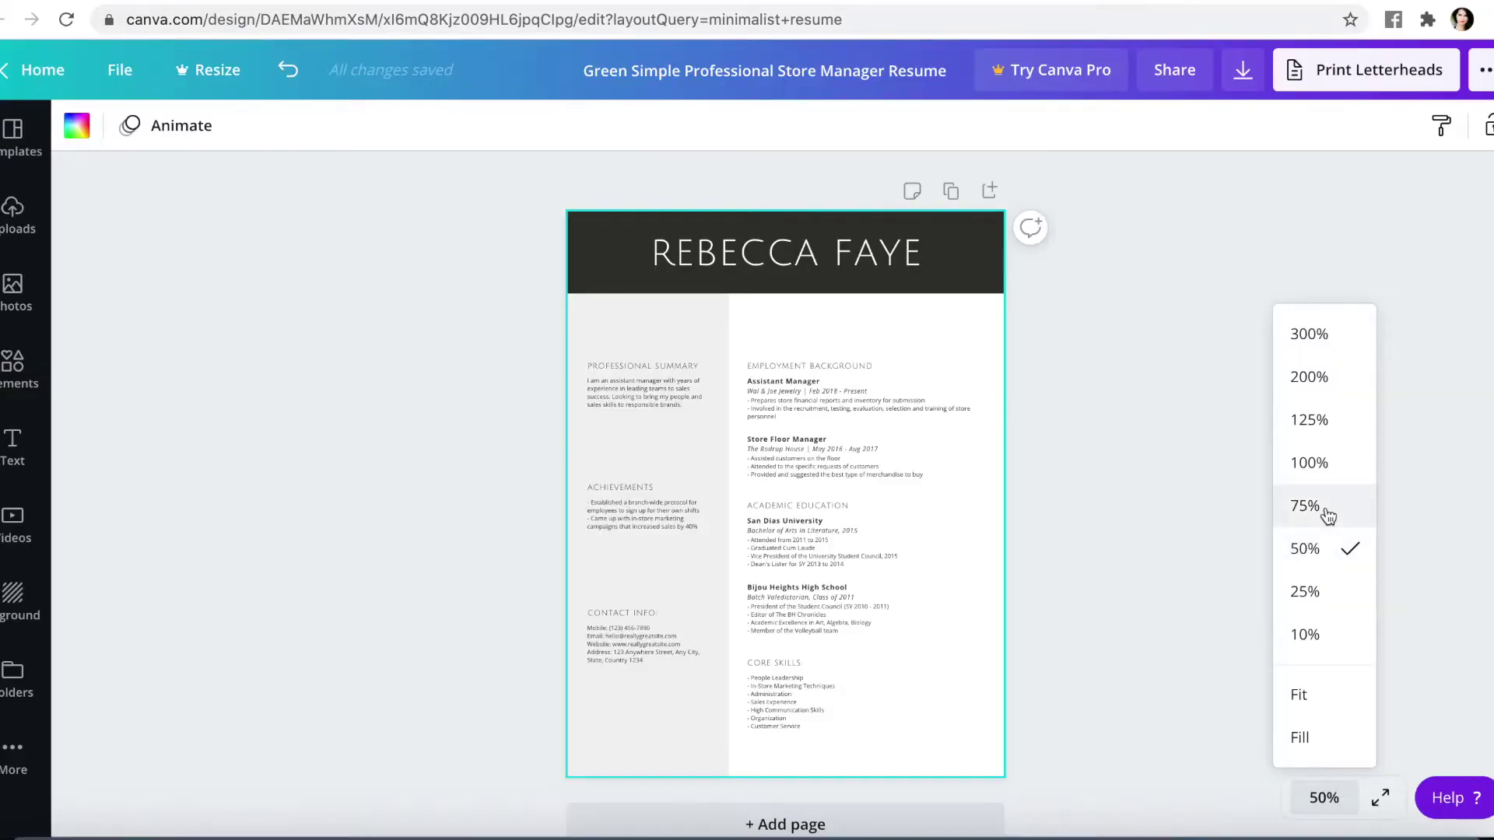
At 75% zoom, move Employment Background up about 80 px and Professional Summary up to match.
click(1327, 508)
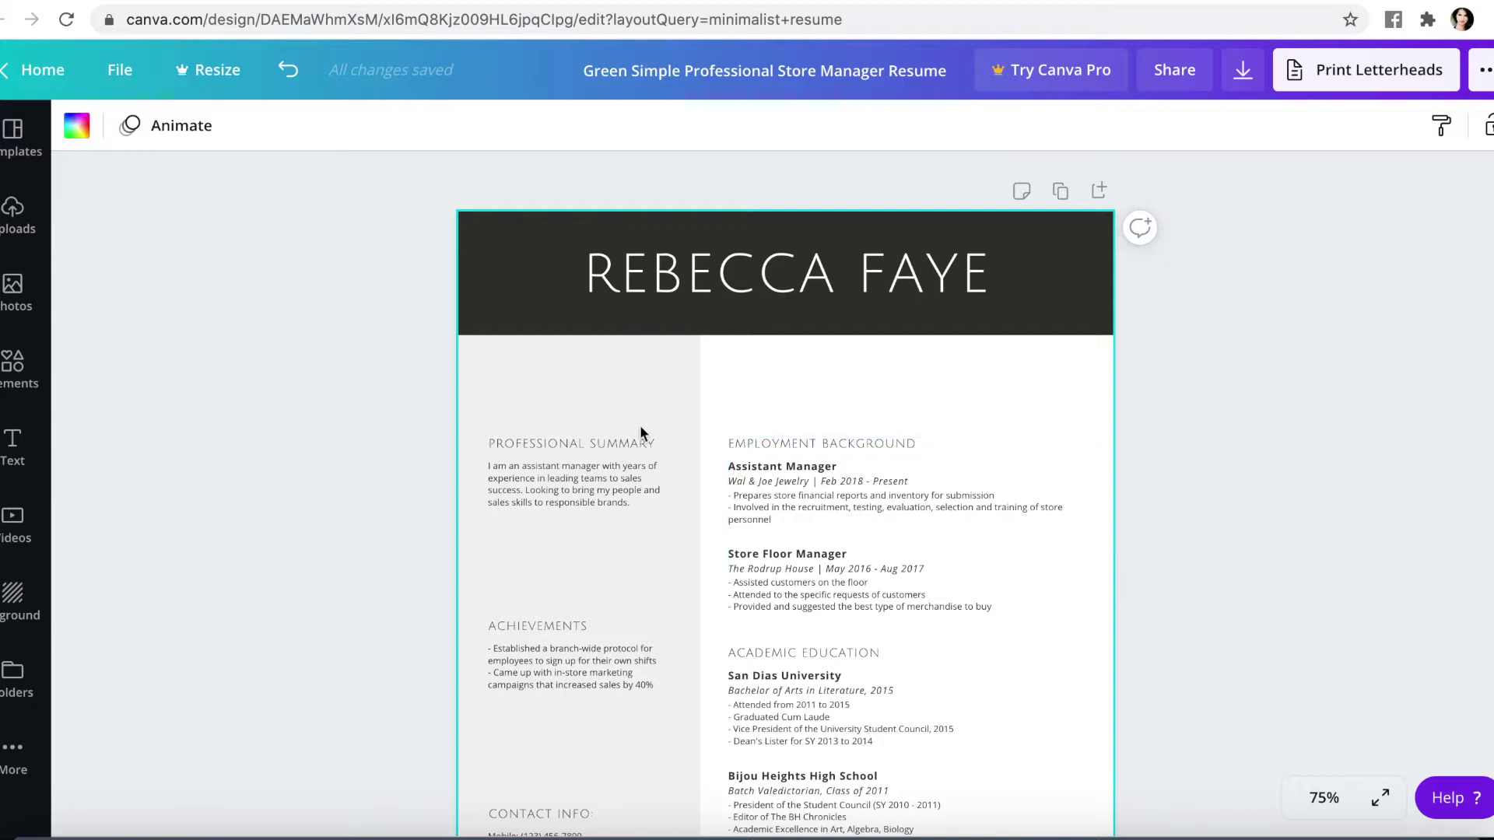
click(803, 484)
drag(803, 484, 804, 418)
drag(602, 456, 603, 403)
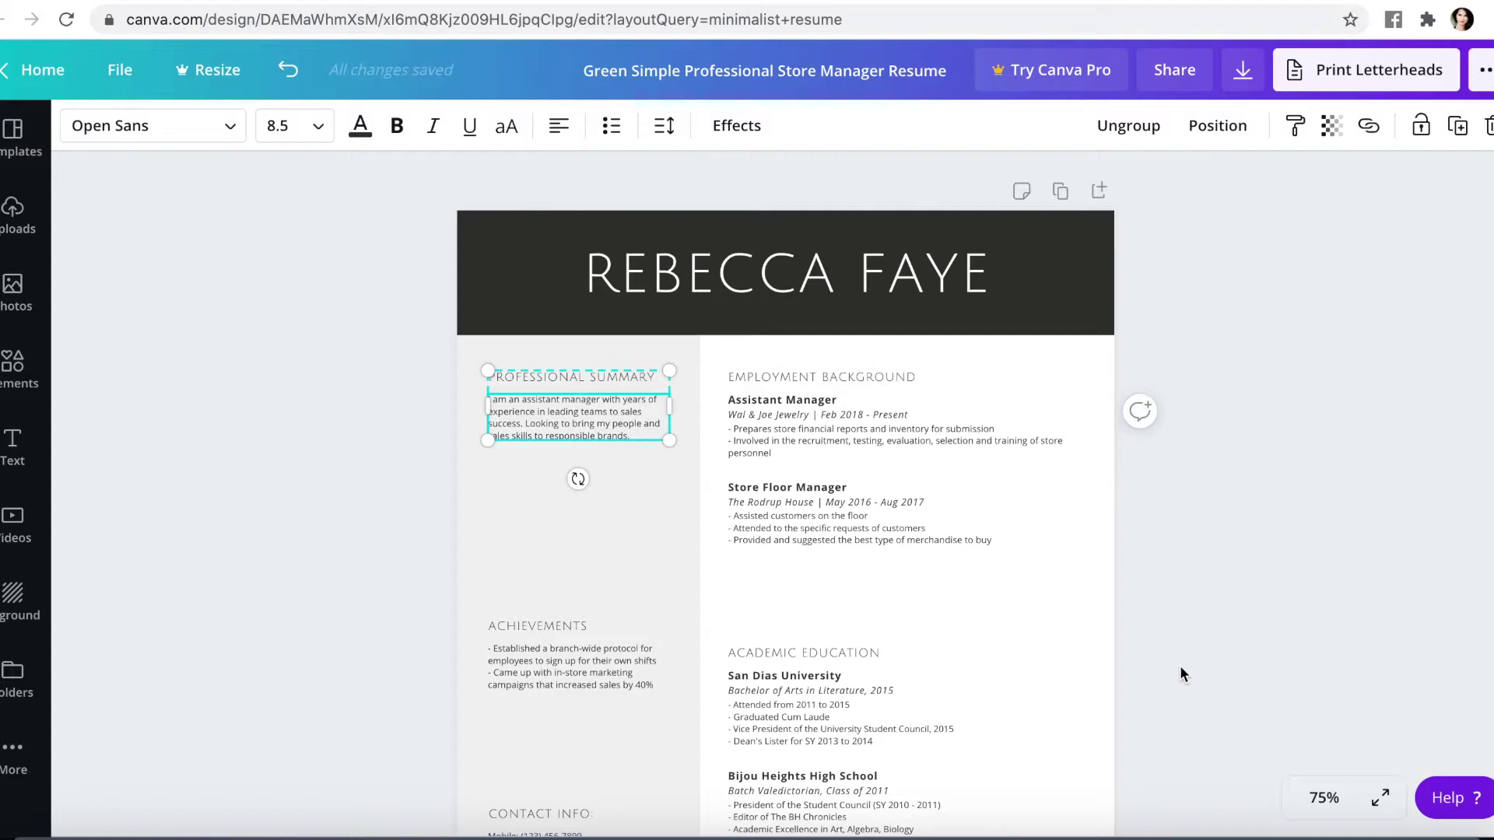
Set the PROFESSIONAL SUMMARY heading's font size to 14.
click(621, 378)
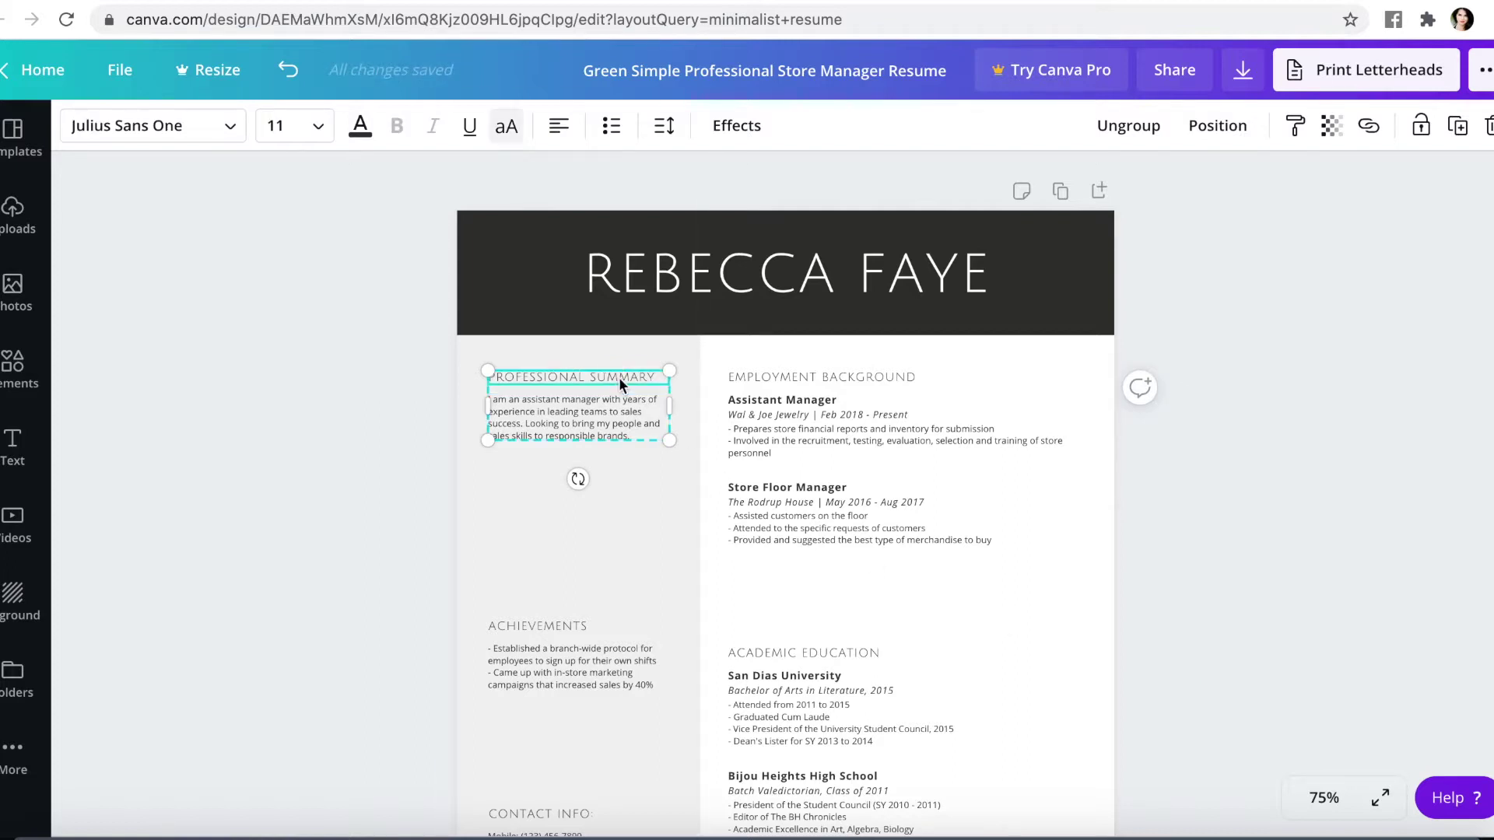
drag(665, 379, 453, 372)
click(278, 126)
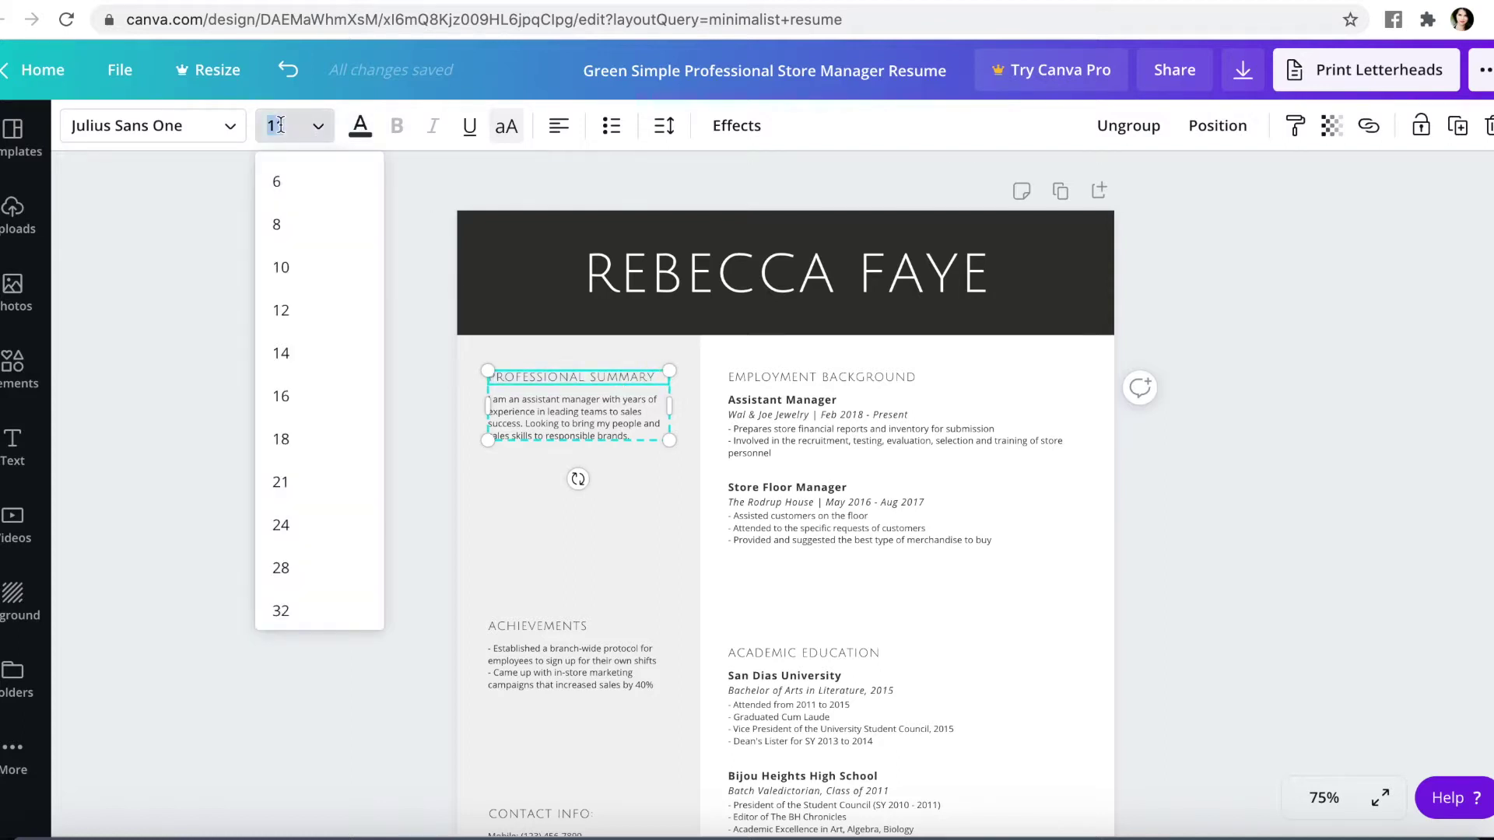
text(14)
key(Return)
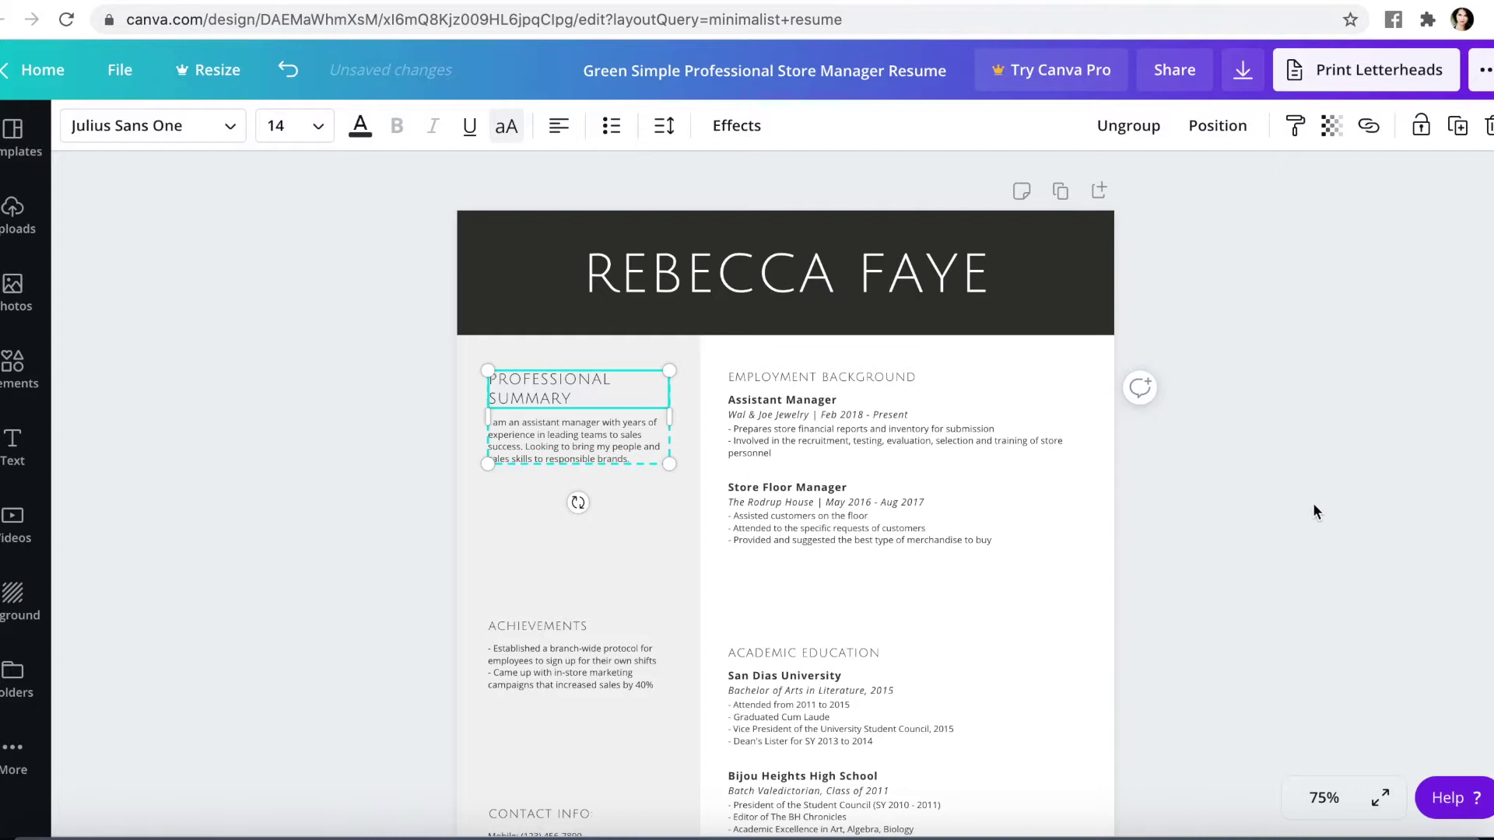
click(1351, 531)
Highlight the EMPLOYMENT BACKGROUND heading text and open its font size box.
click(787, 390)
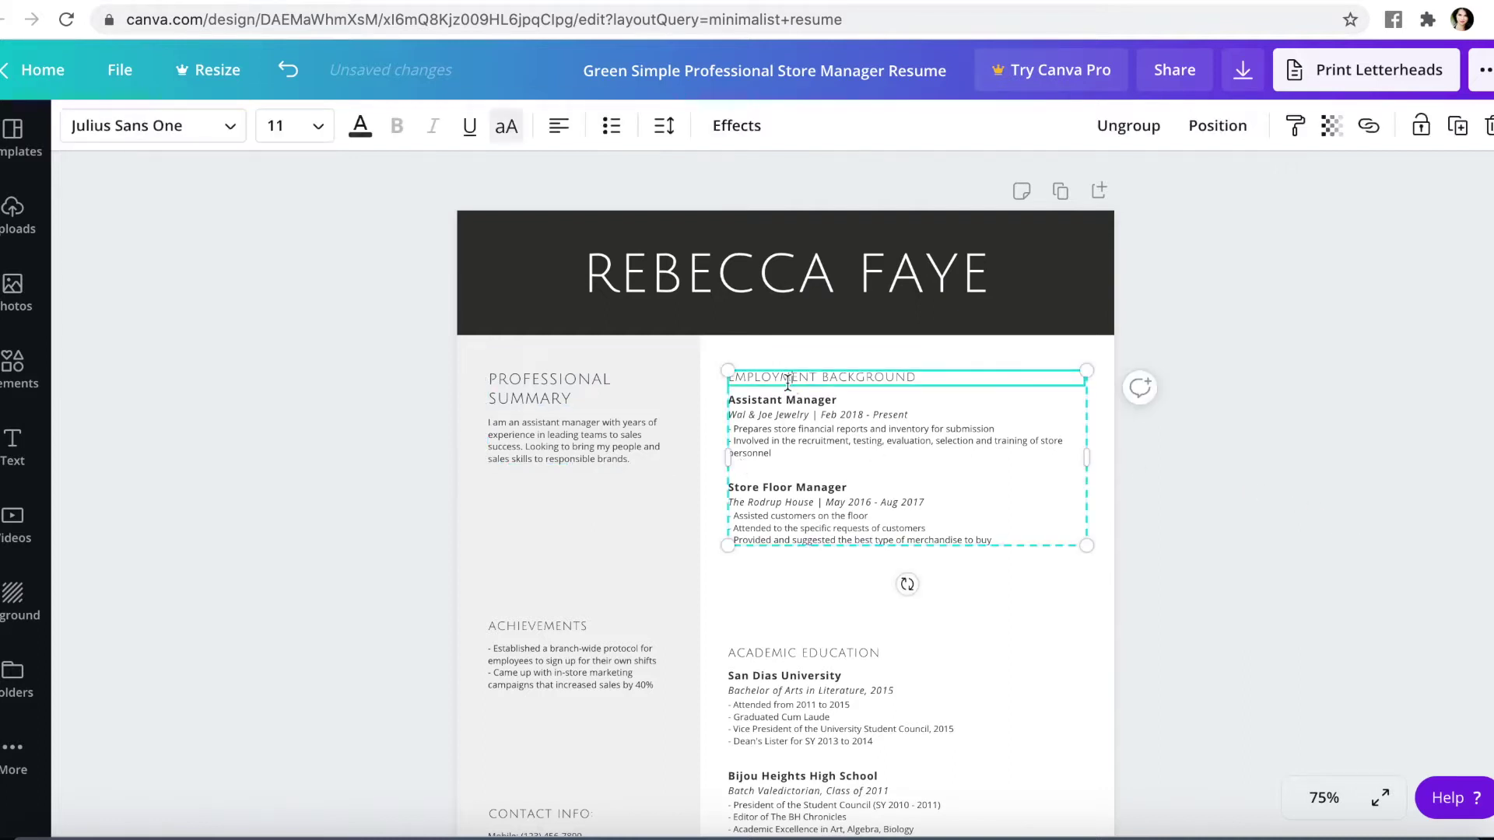
drag(917, 376, 730, 376)
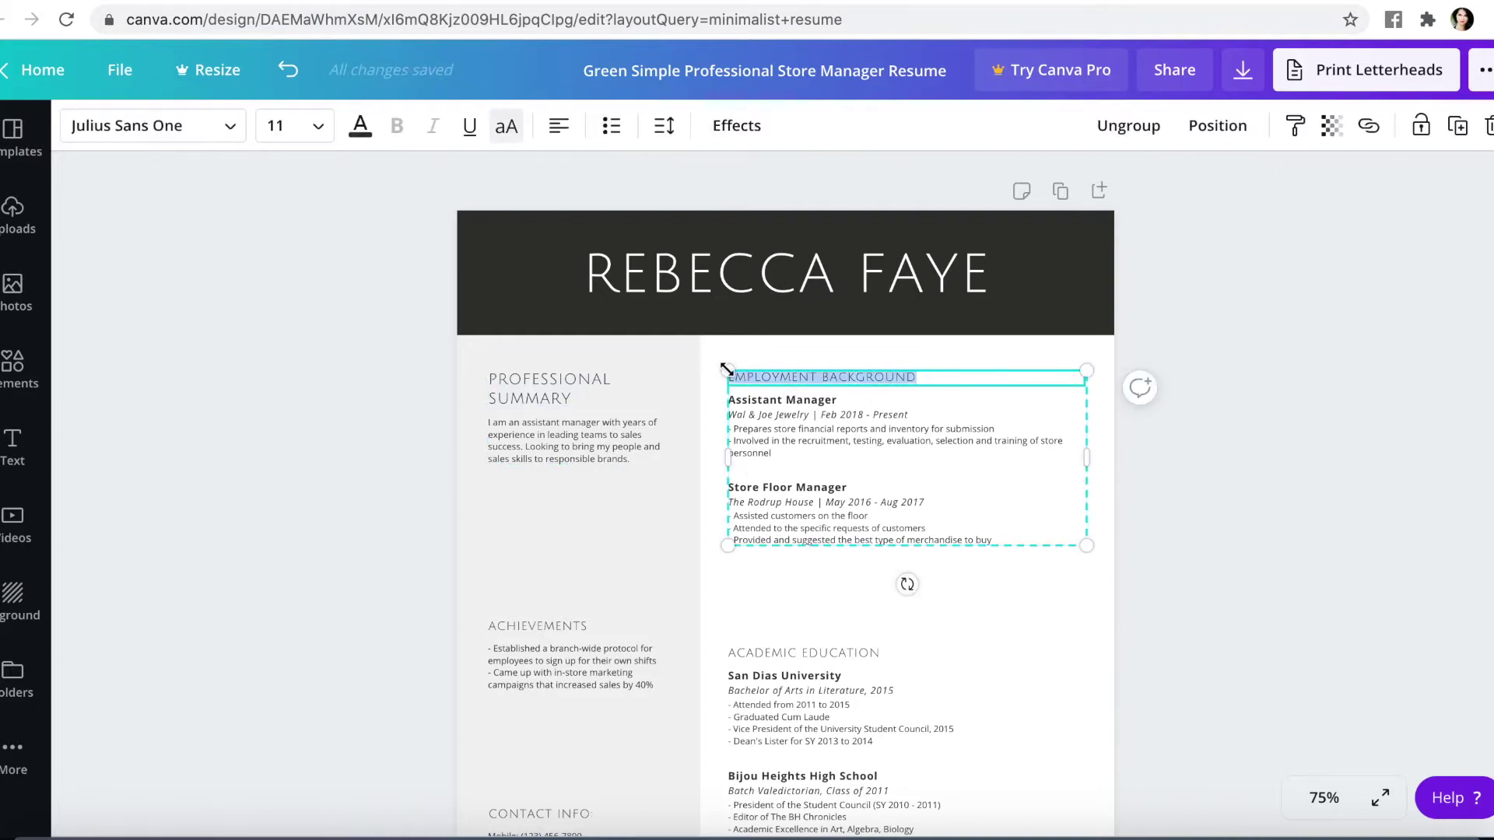
click(281, 127)
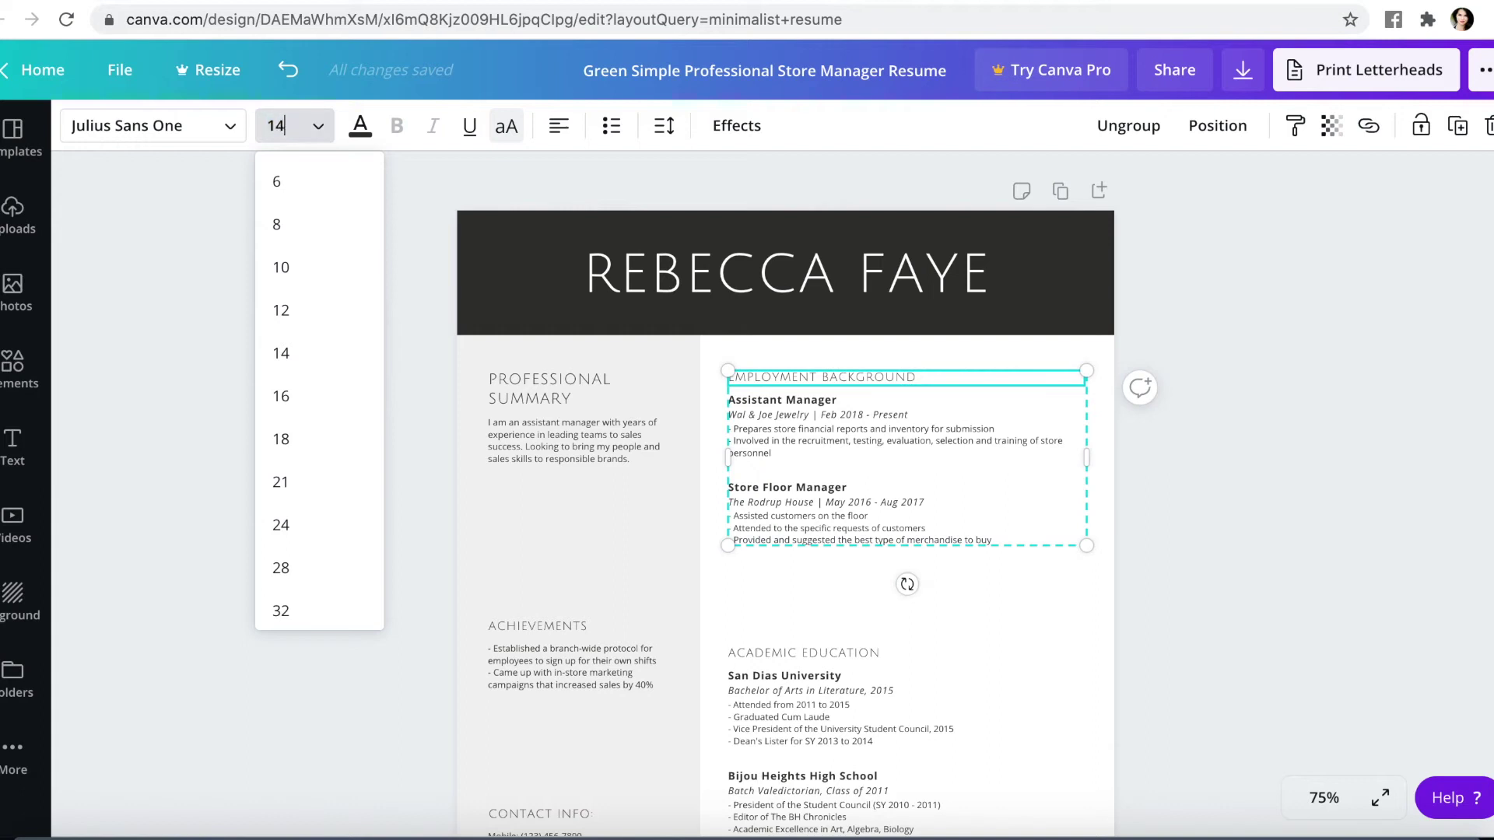
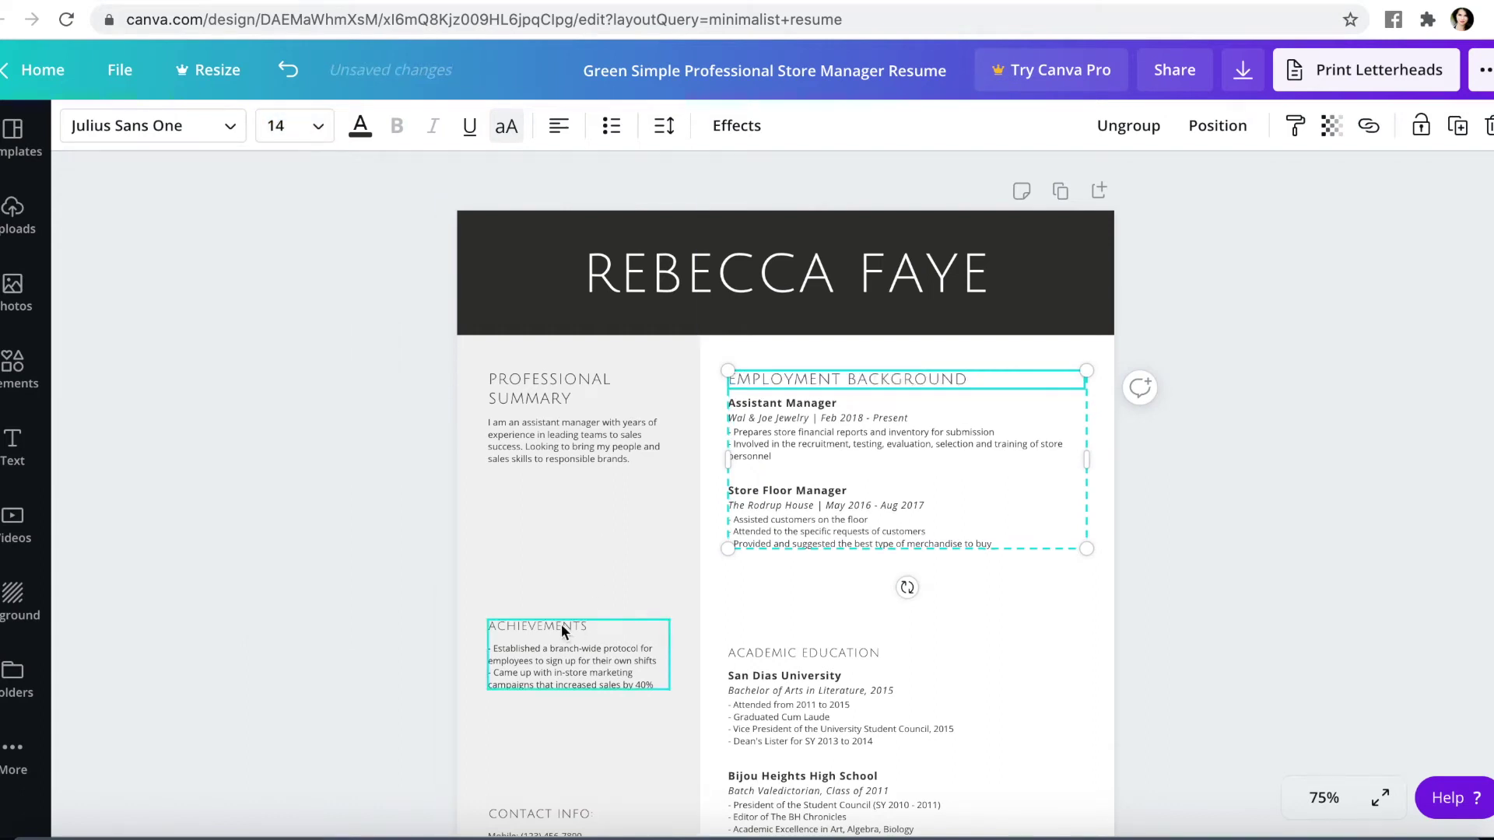
click(576, 551)
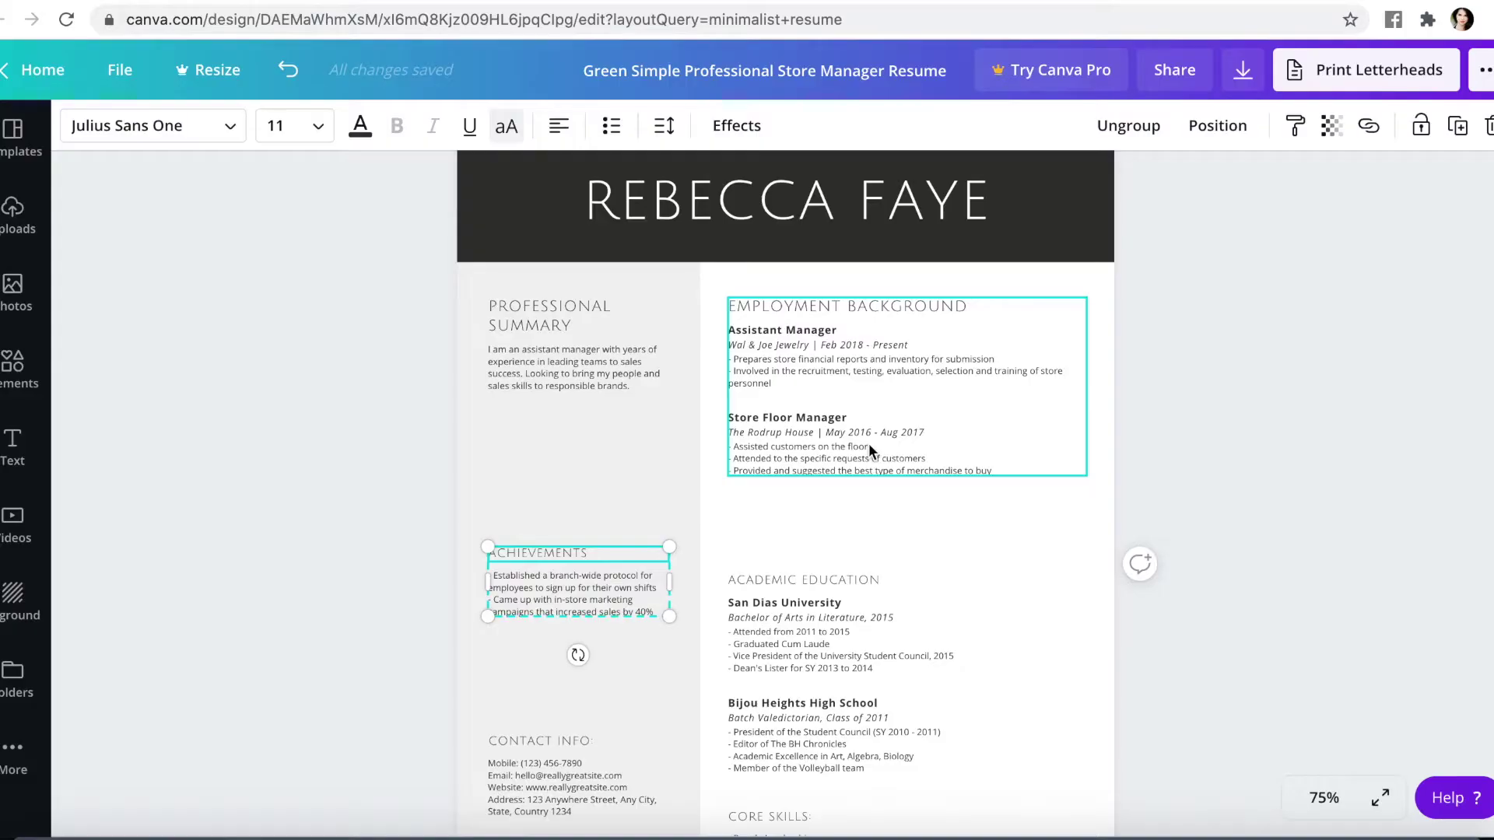
click(542, 332)
Retitle the first left-column heading CONTACT INFORMATION and widen its box to fit one line.
key(ctrl+a)
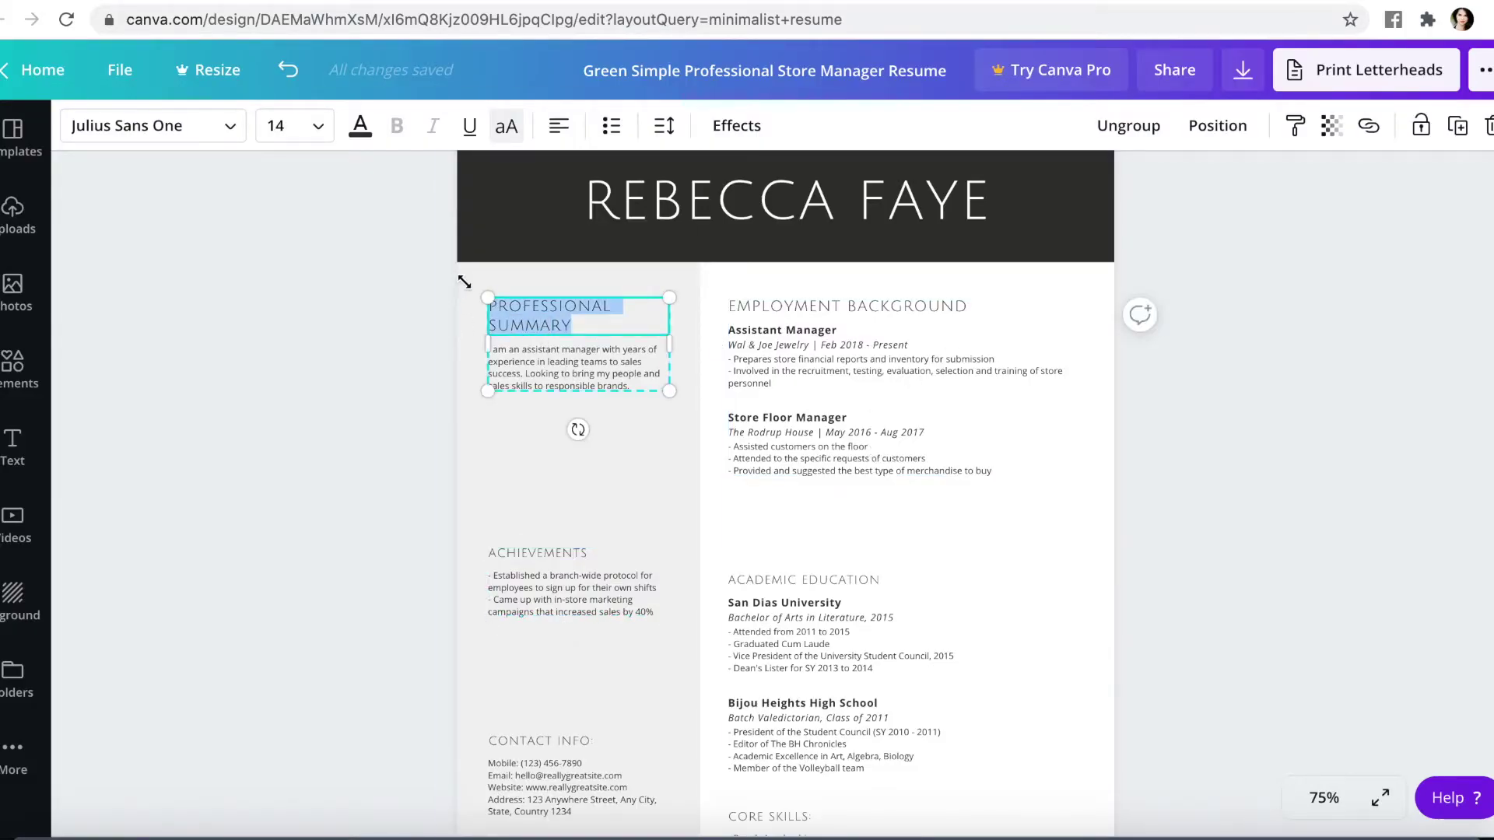
text(CONTACT)
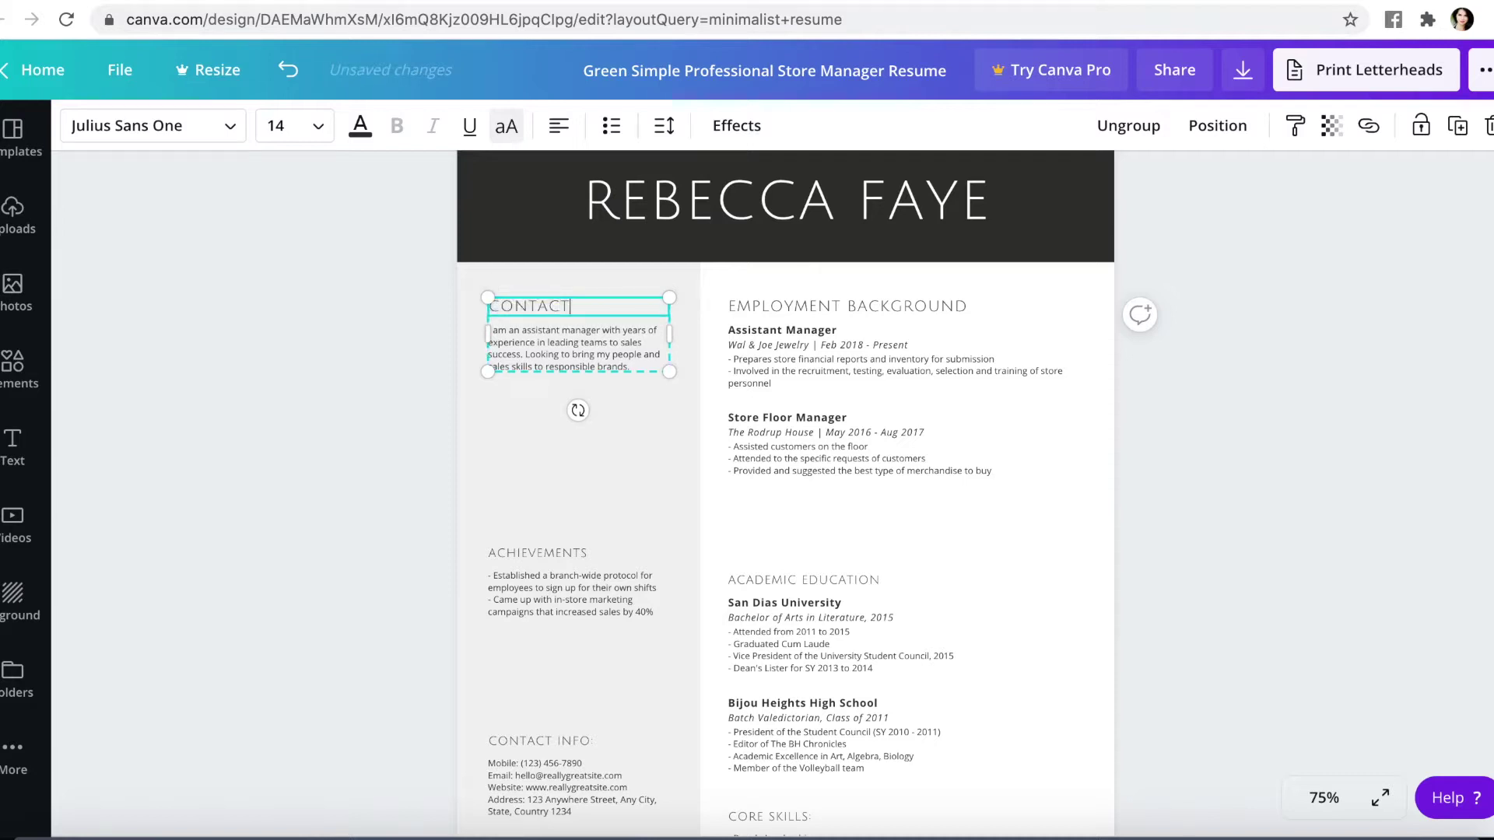
text( INFORMATION)
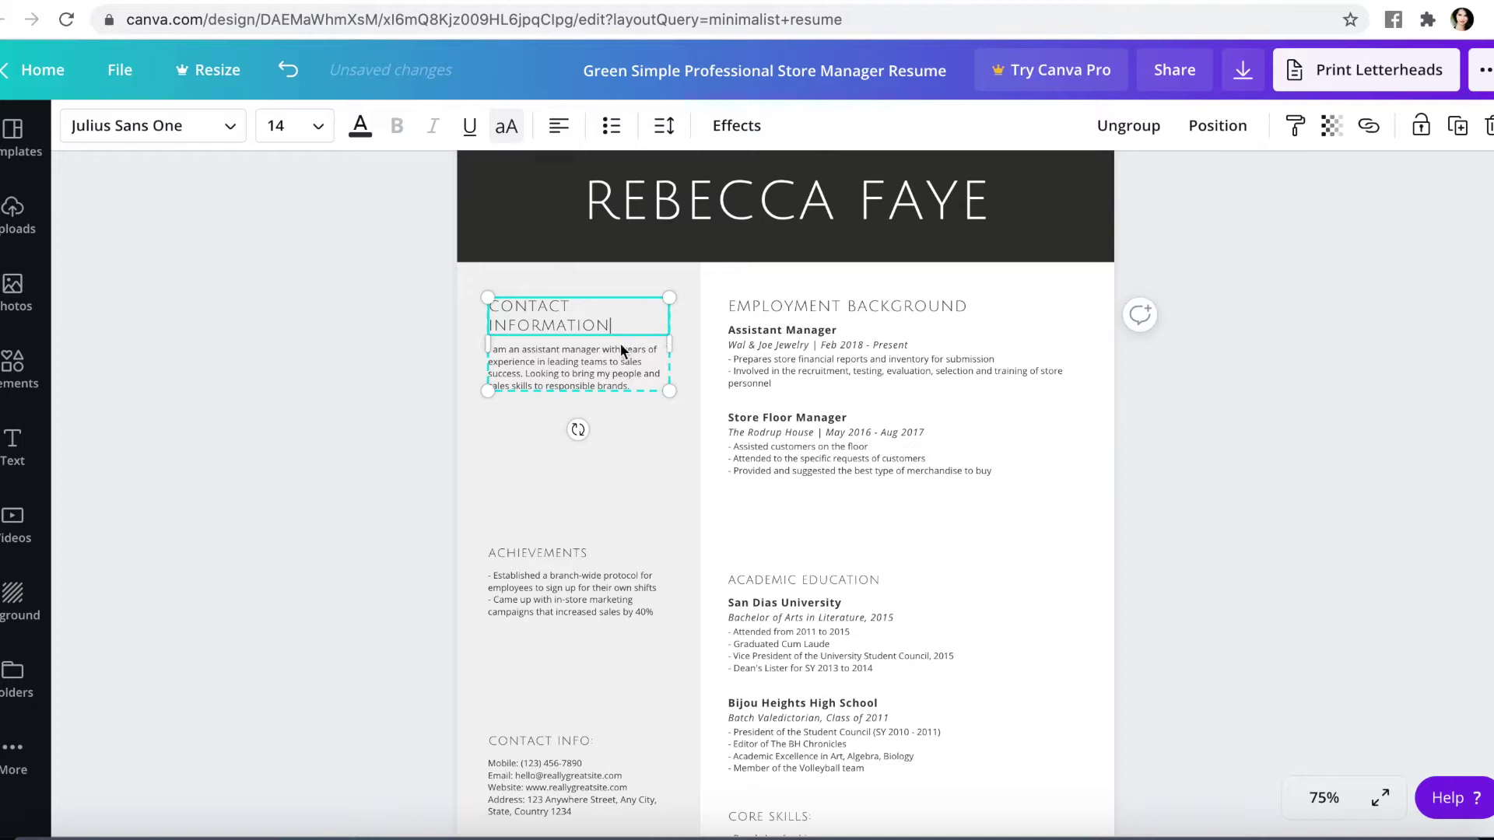
drag(487, 347, 475, 347)
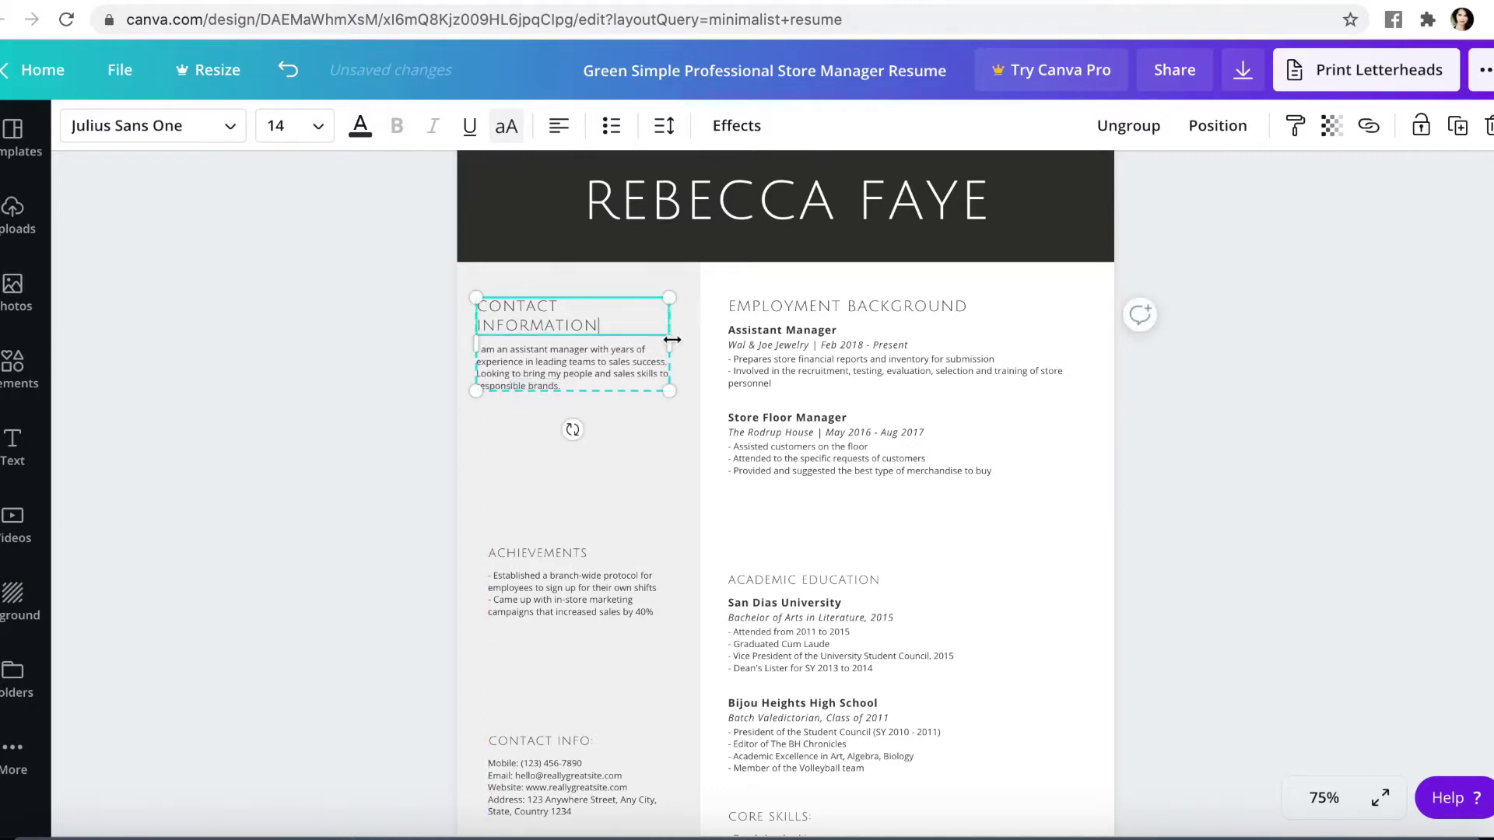
drag(669, 343, 687, 342)
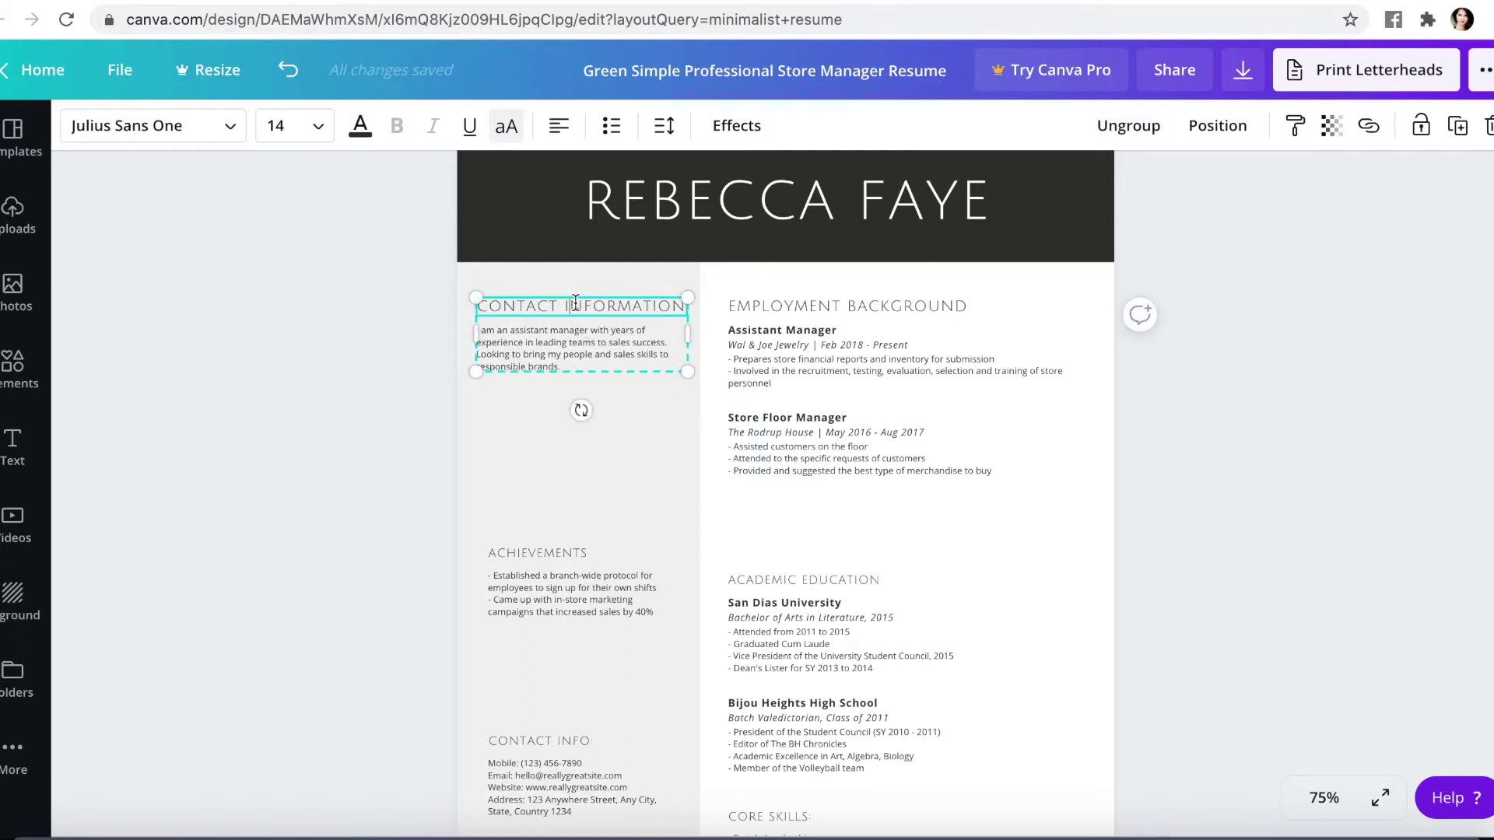
click(1393, 508)
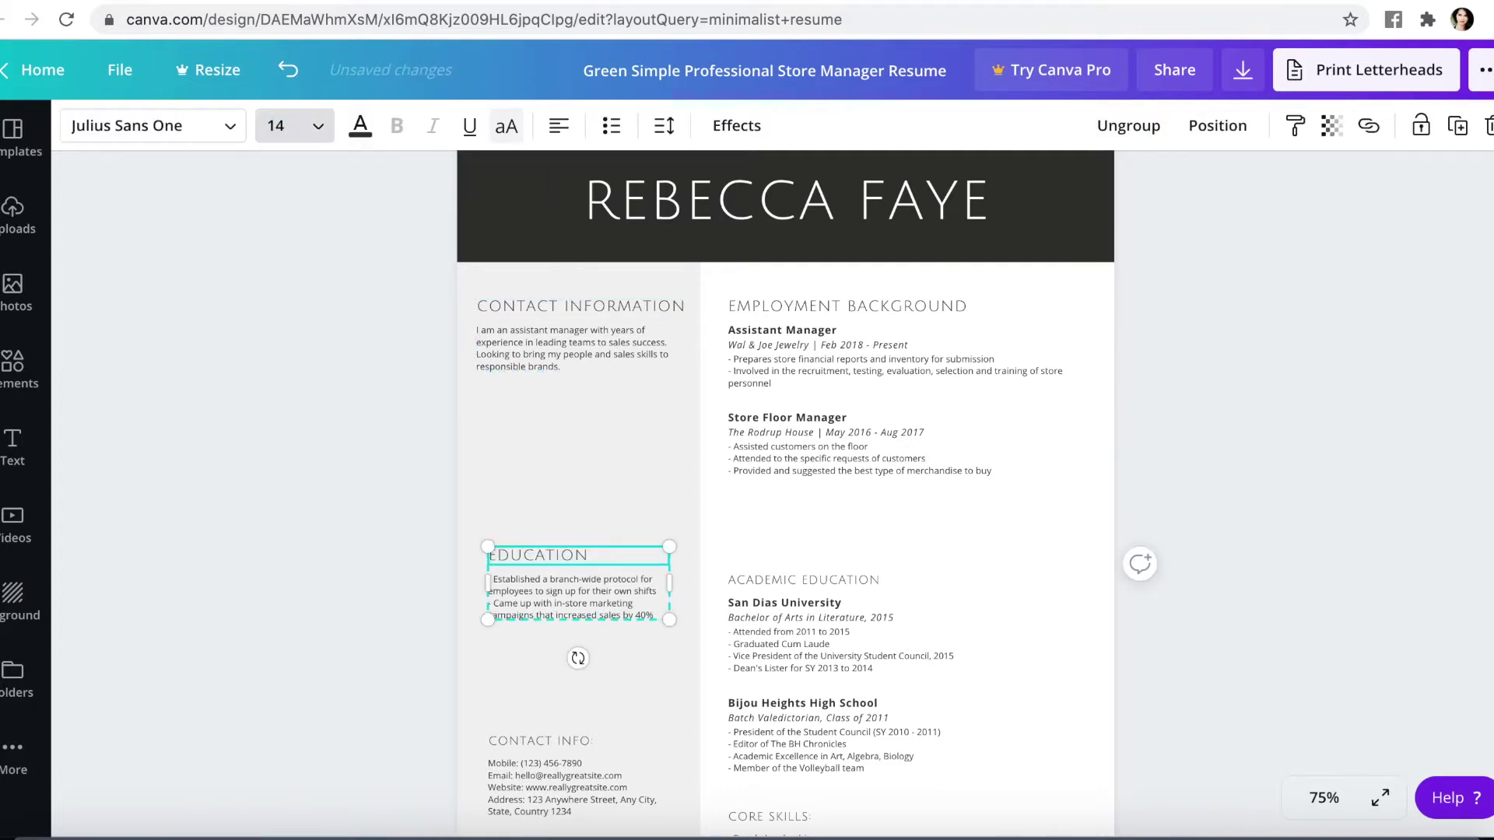
Retitle the next heading MARYLAND STATE TEACHING CERTIFICATIONS, clear the right-column education text, and resize the box.
scroll(573, 488, down, 3)
click(572, 489)
text(MARYLAND STATE TEACHING C)
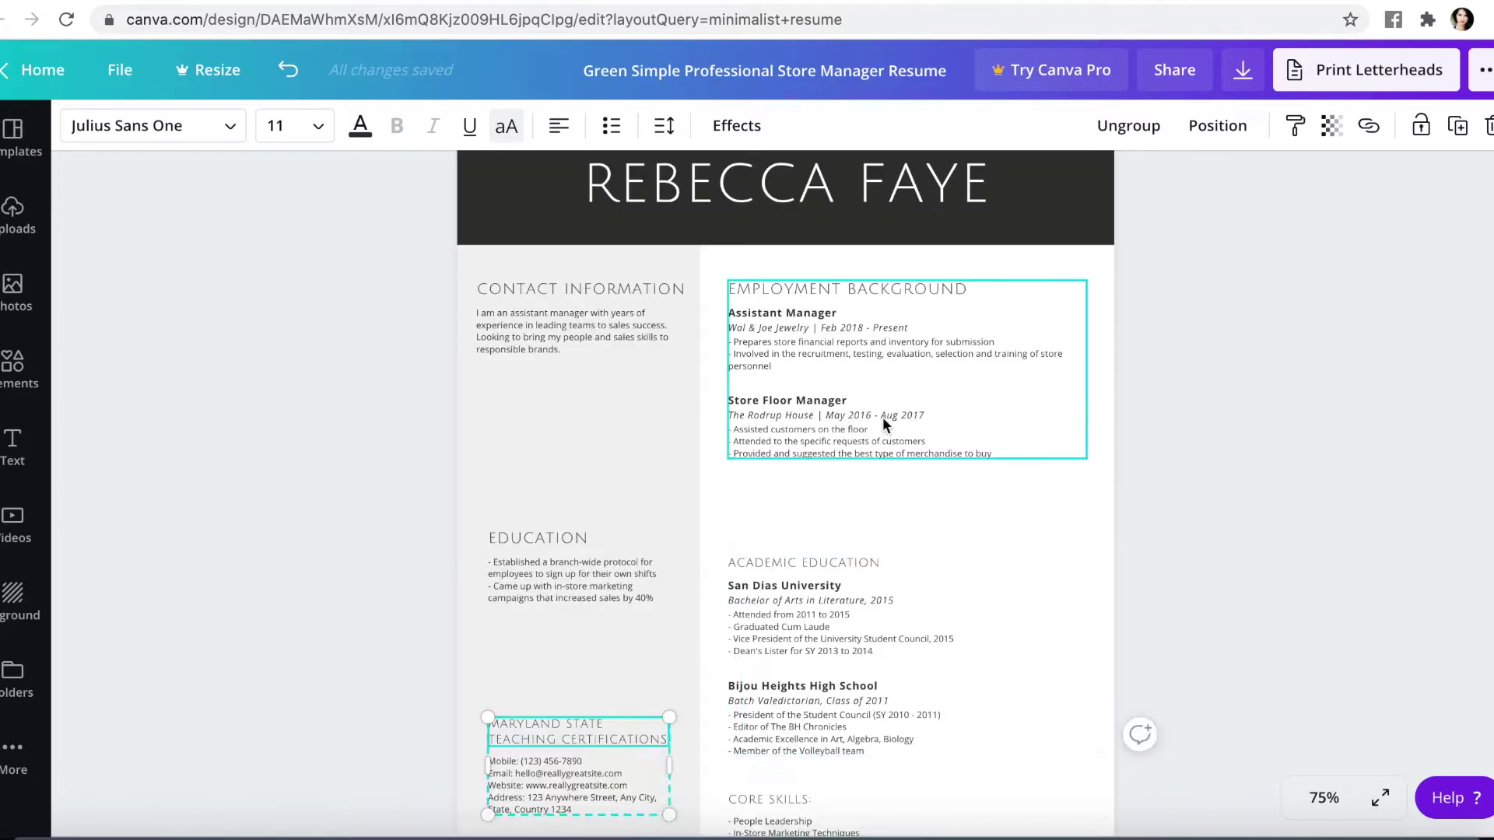
key(BackSpace)
scroll(803, 699, down, 5)
scroll(685, 623, up, 2)
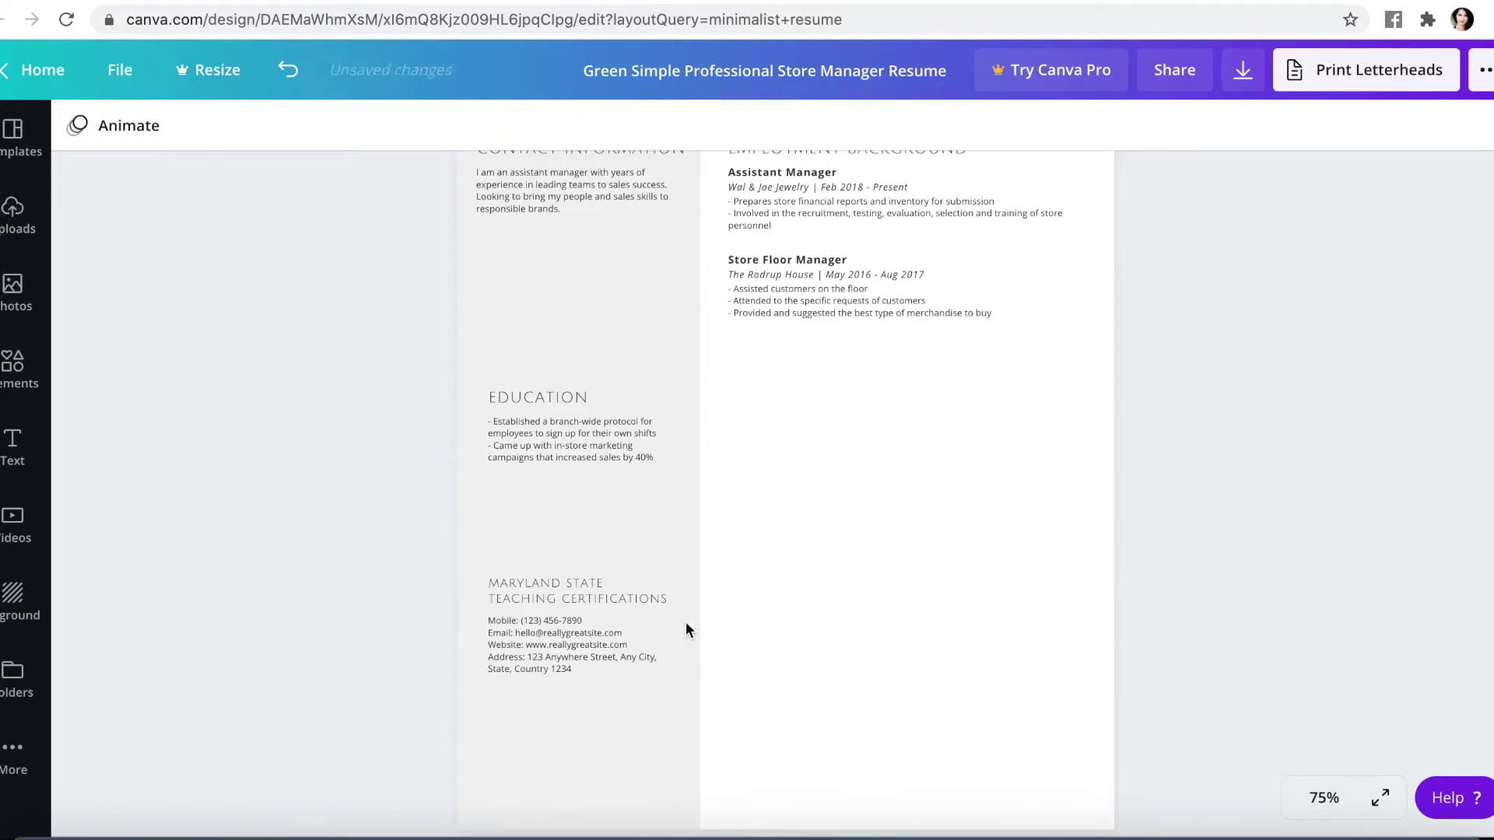
scroll(685, 630, up, 1)
drag(582, 490, 570, 488)
drag(576, 701, 563, 700)
drag(659, 720, 714, 720)
double_click(576, 693)
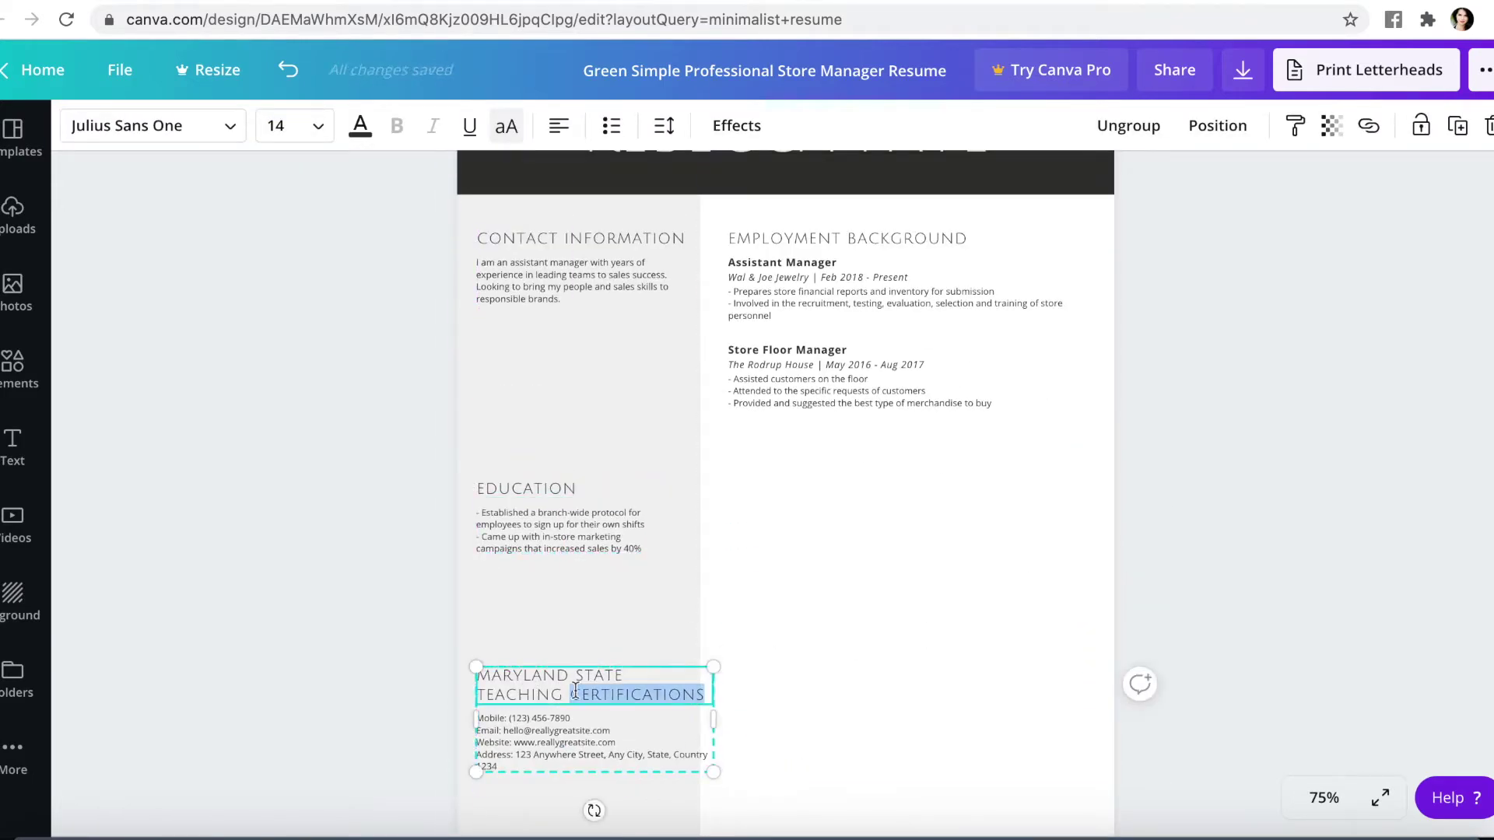
Rename the EMPLOYMENT BACKGROUND heading to GUEST SERVICE EXPERIENCE.
triple_click(581, 238)
triple_click(847, 238)
text(GUEST SERVICE EXPERIENCE)
scroll(609, 473, down, 5)
click(609, 473)
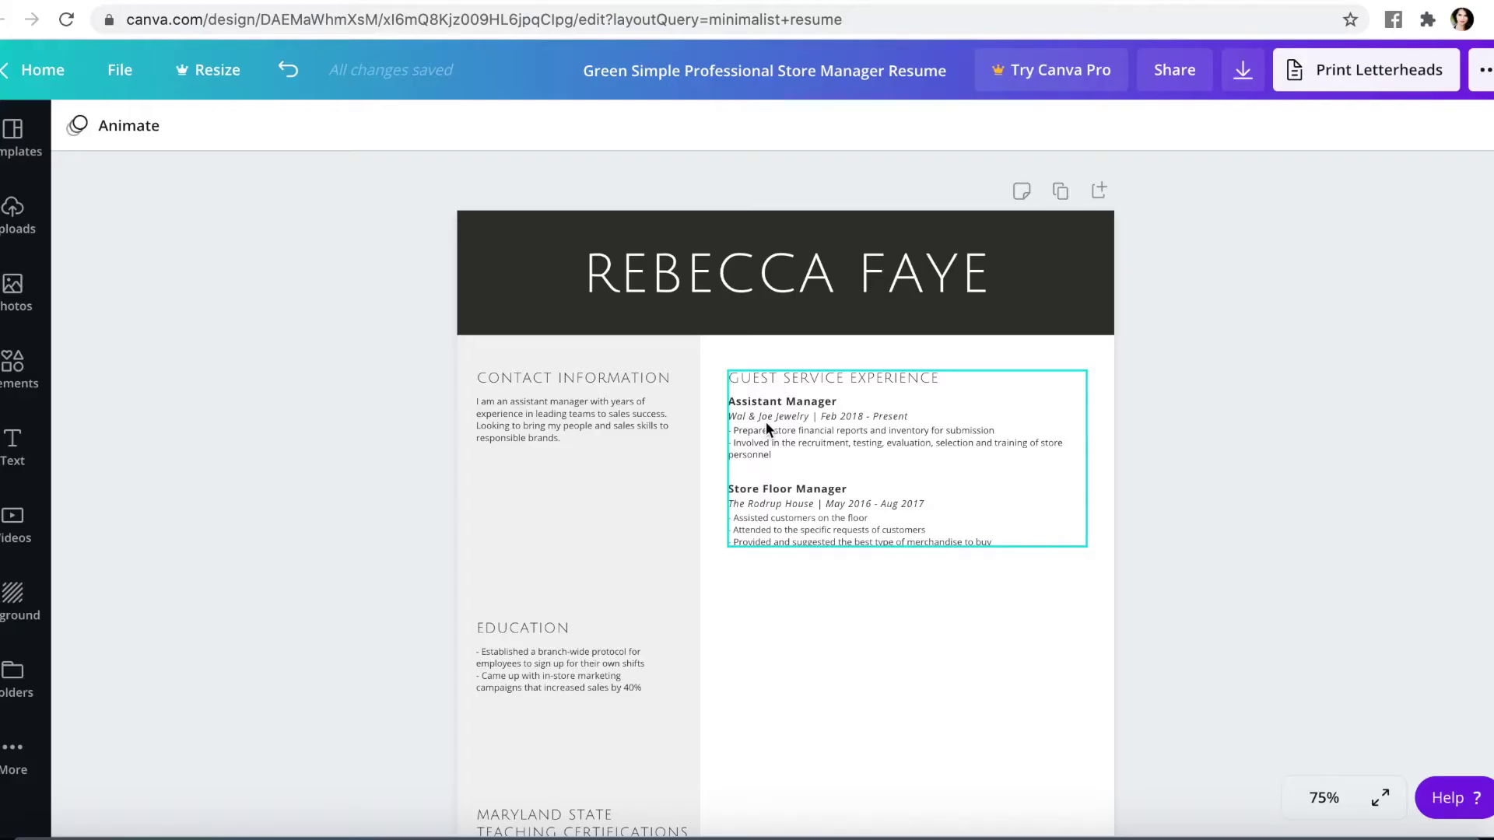
Move the Education and Maryland State certification blocks up the left column.
scroll(764, 422, down, 4)
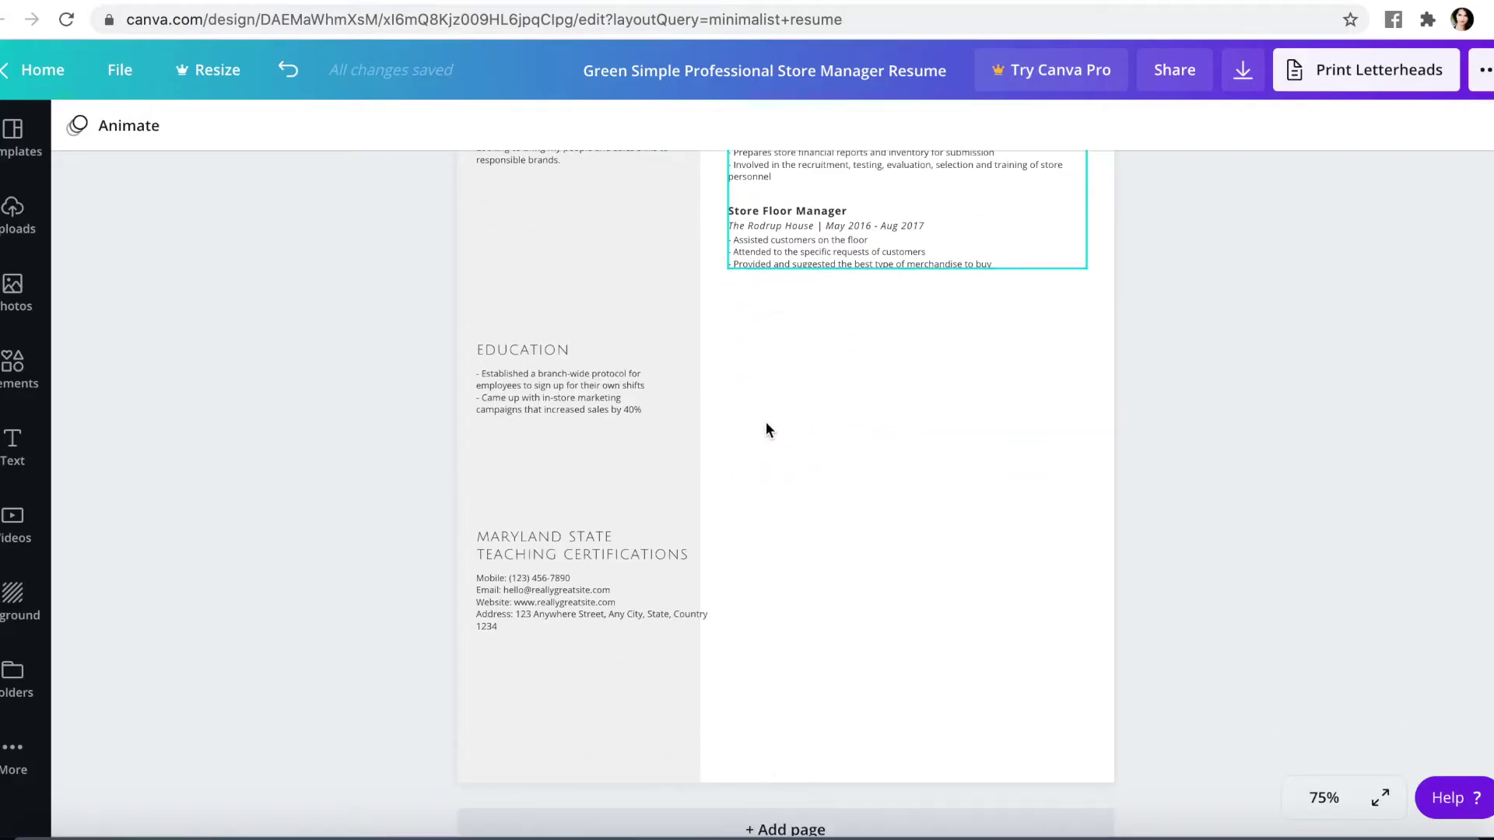
scroll(766, 428, up, 3)
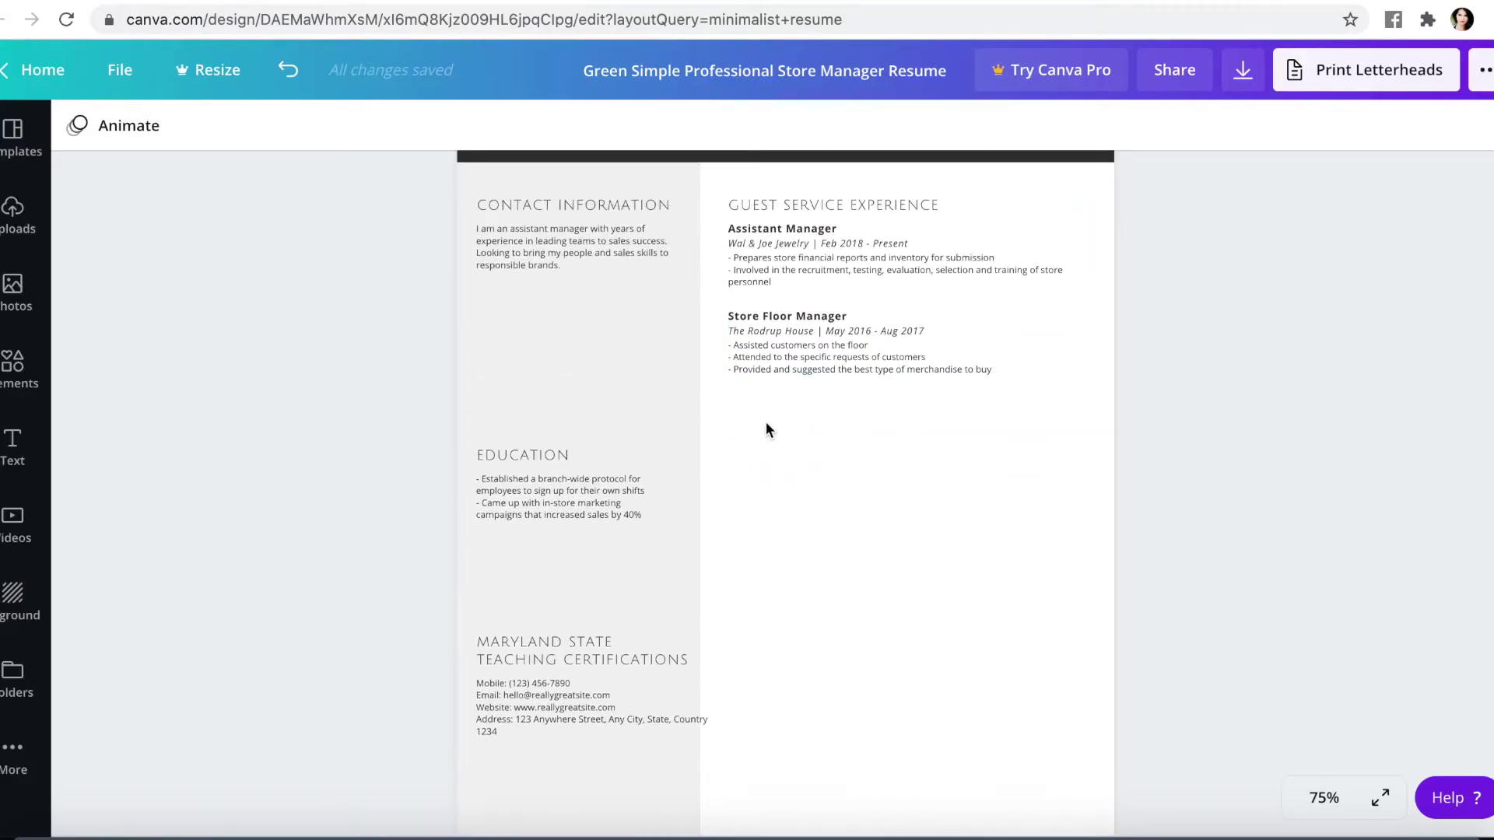
drag(504, 516, 506, 476)
drag(520, 665, 523, 612)
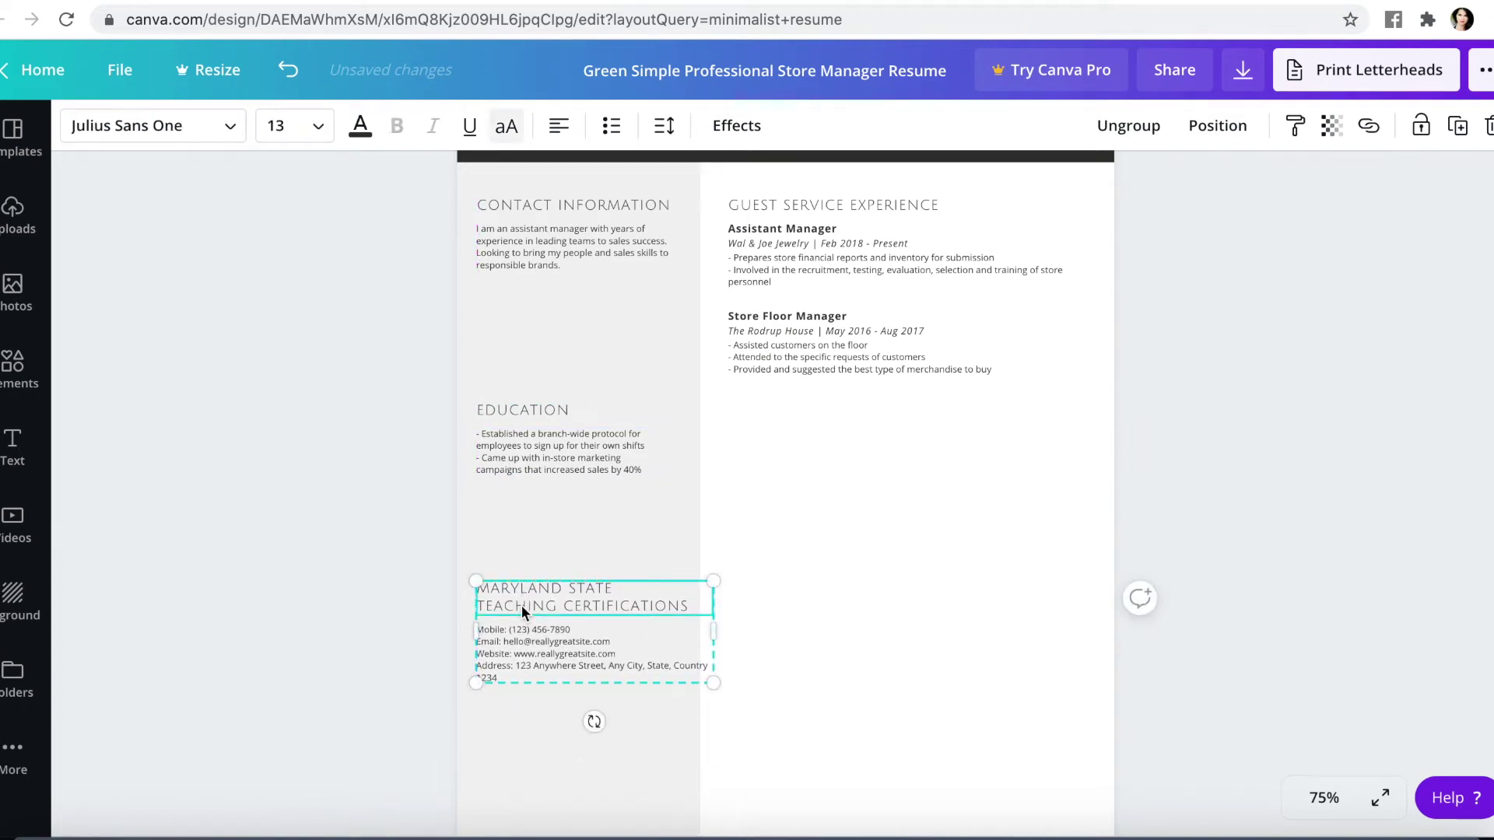
Duplicate the Maryland State certification block and drag the copy lower.
key(ctrl+d)
scroll(521, 606, down, 3)
drag(550, 495, 527, 626)
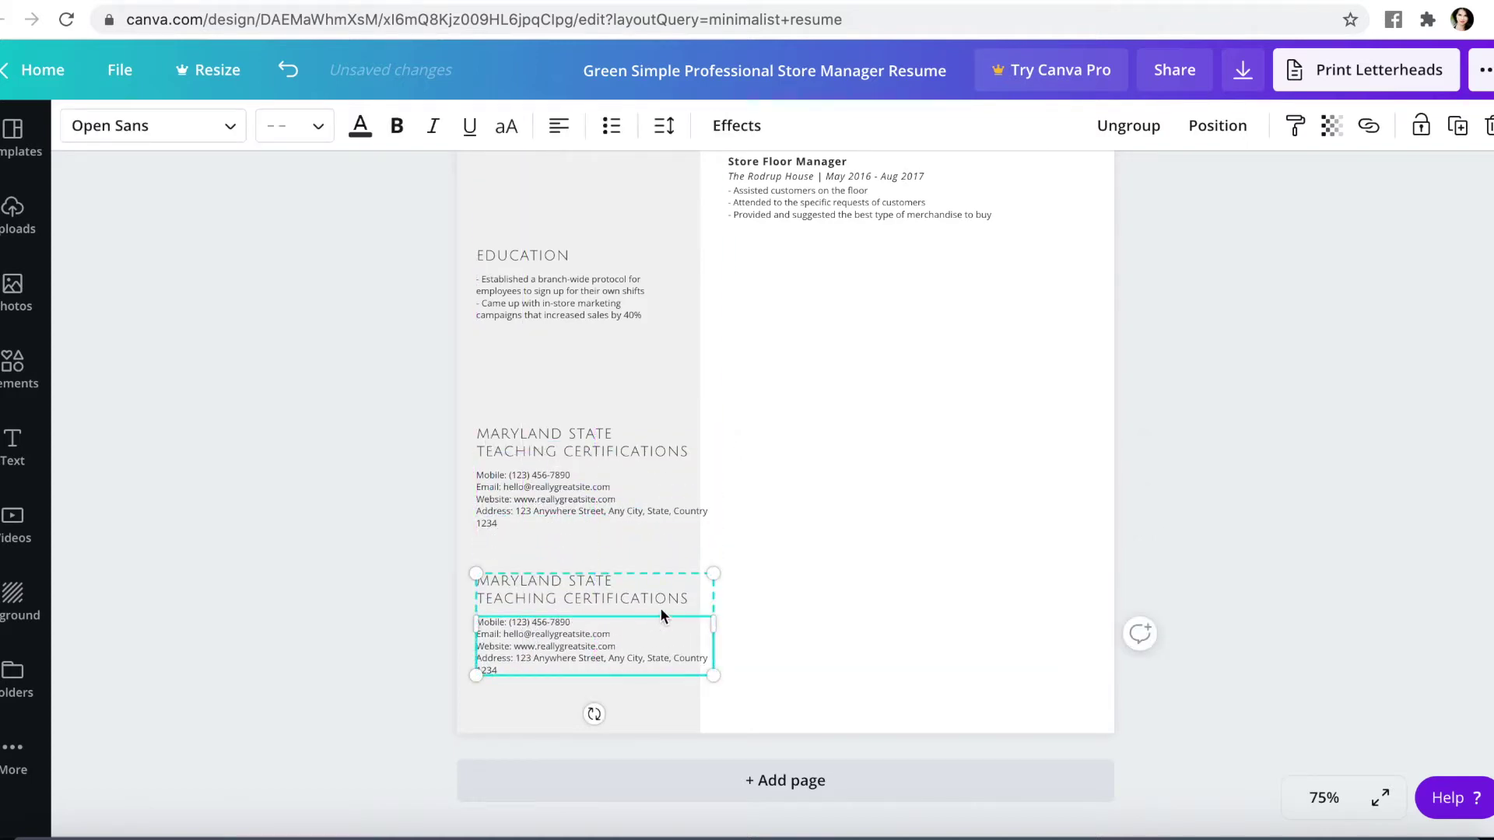
scroll(938, 456, up, 5)
Paste a copy of the Guest Service Experience section and drag it down the right column.
click(867, 428)
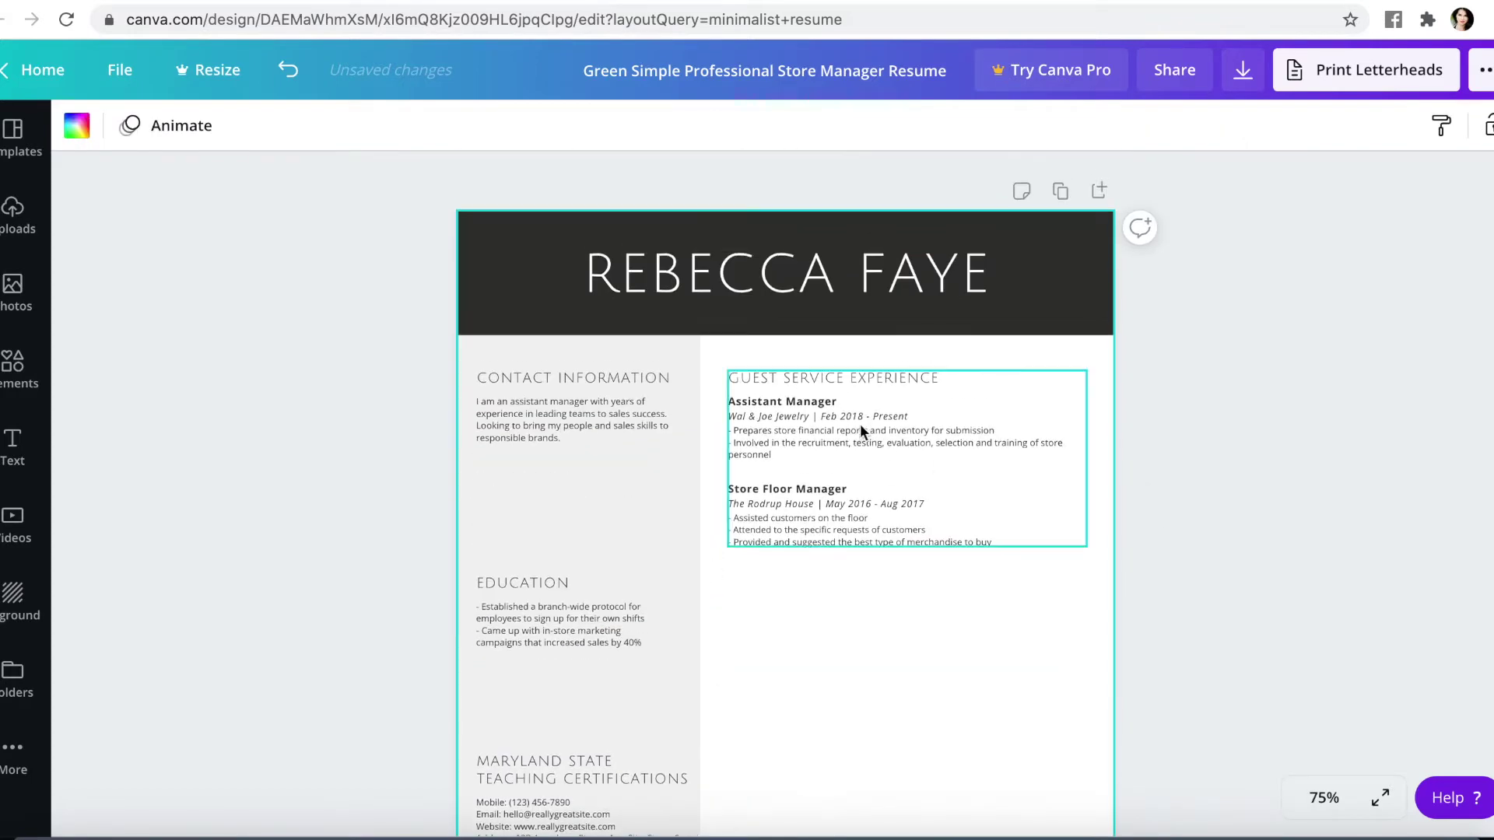
click(819, 380)
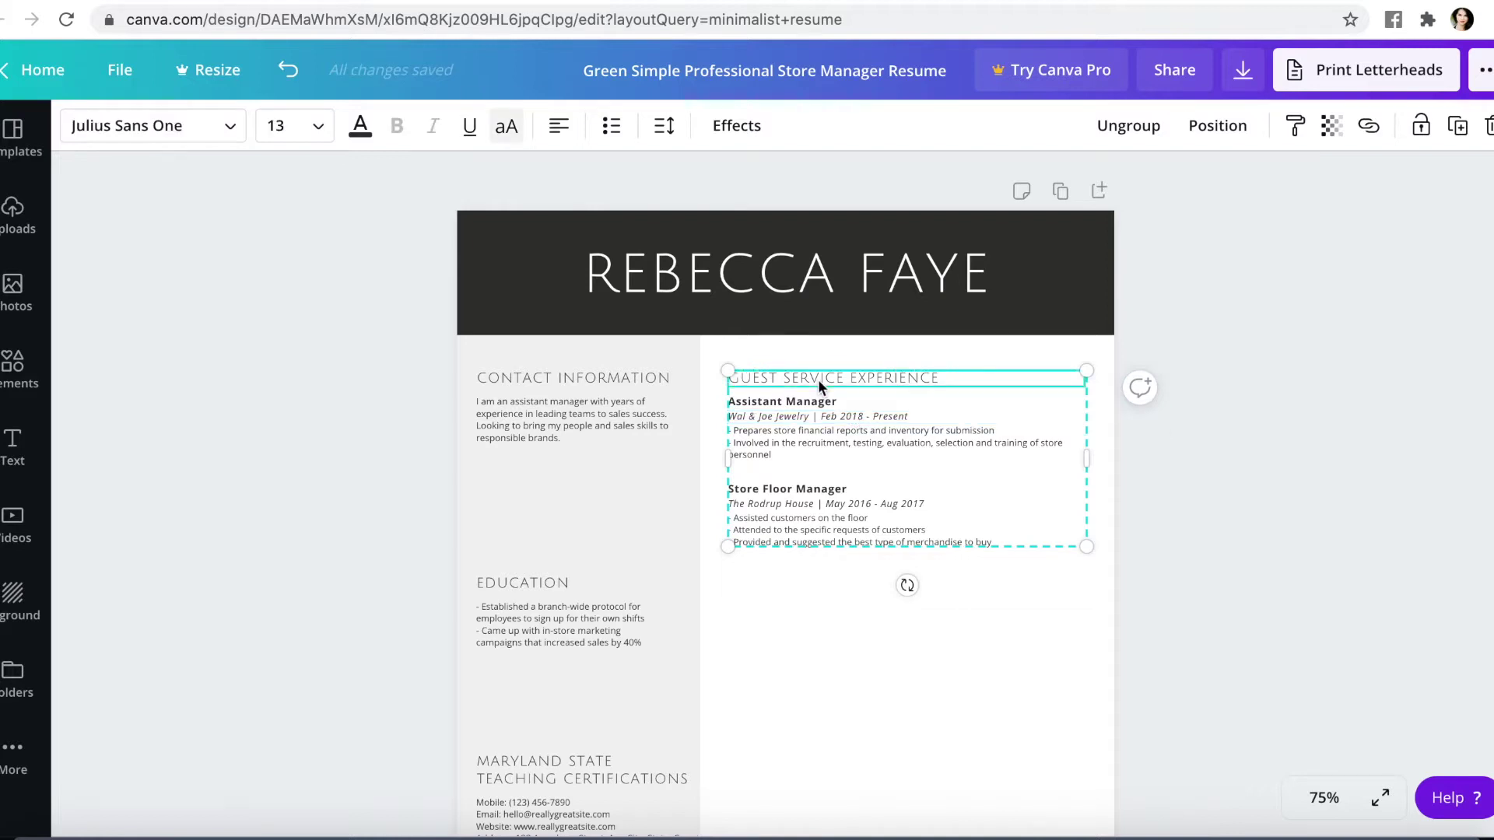
click(810, 637)
key(ctrl+v)
scroll(810, 638, down, 3)
drag(868, 213, 854, 604)
Select the copied section's whole heading text for replacement.
click(871, 540)
click(877, 534)
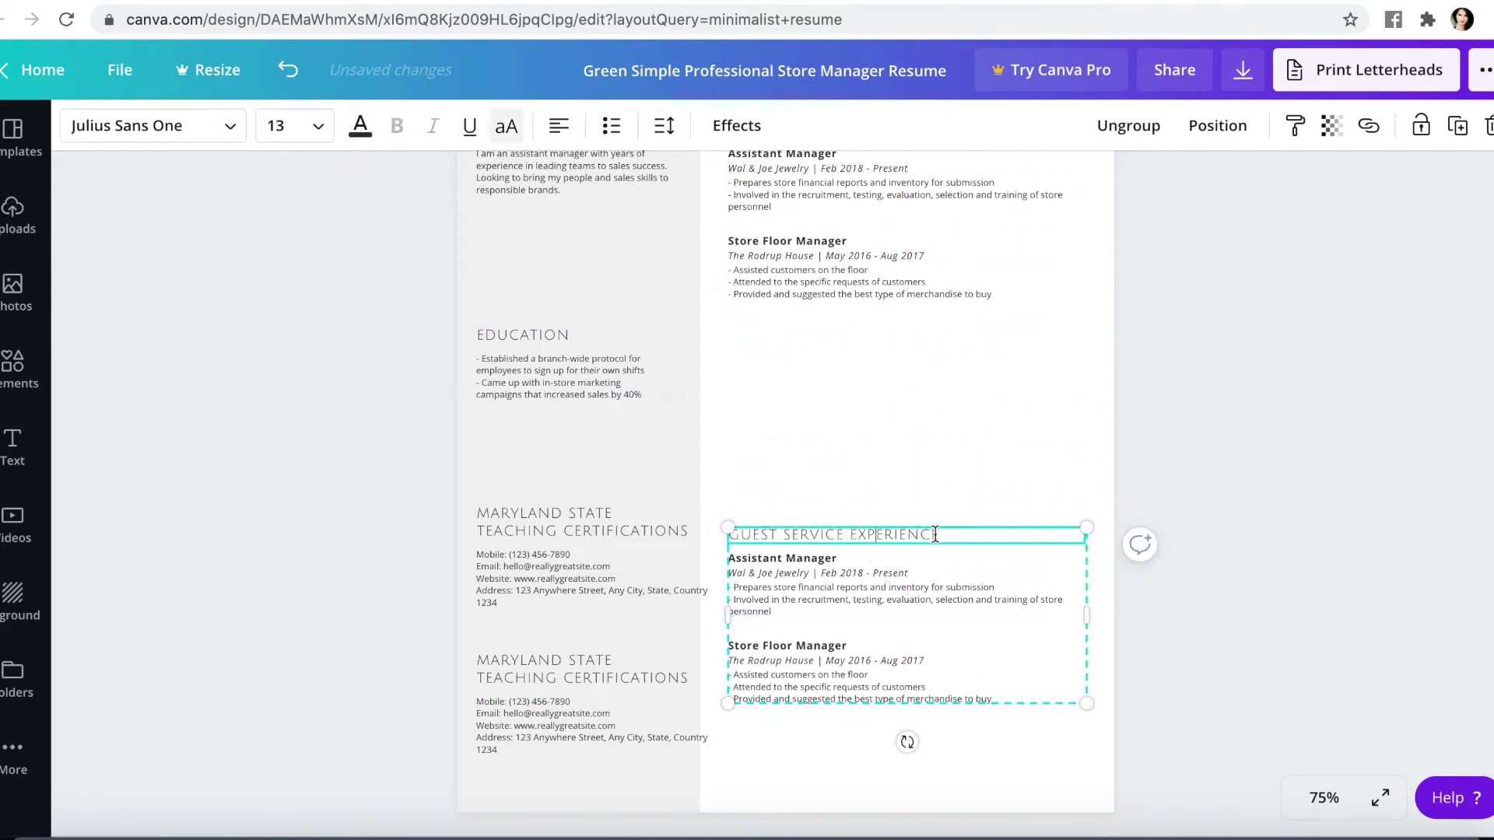
triple_click(840, 537)
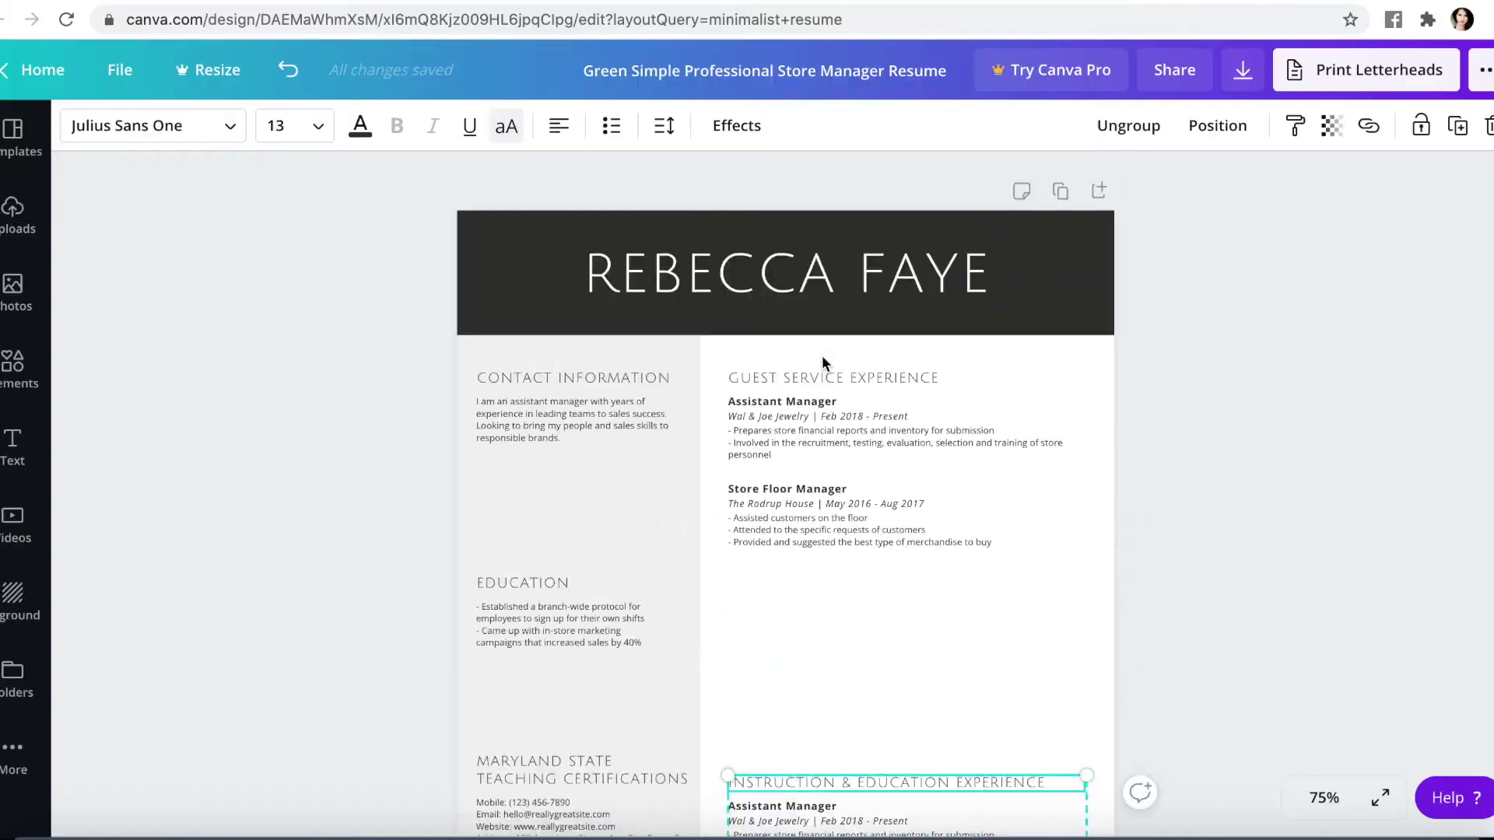
Clear the placeholder contact details and consult the LinkedIn help page on profile URLs.
click(576, 334)
key(BackSpace)
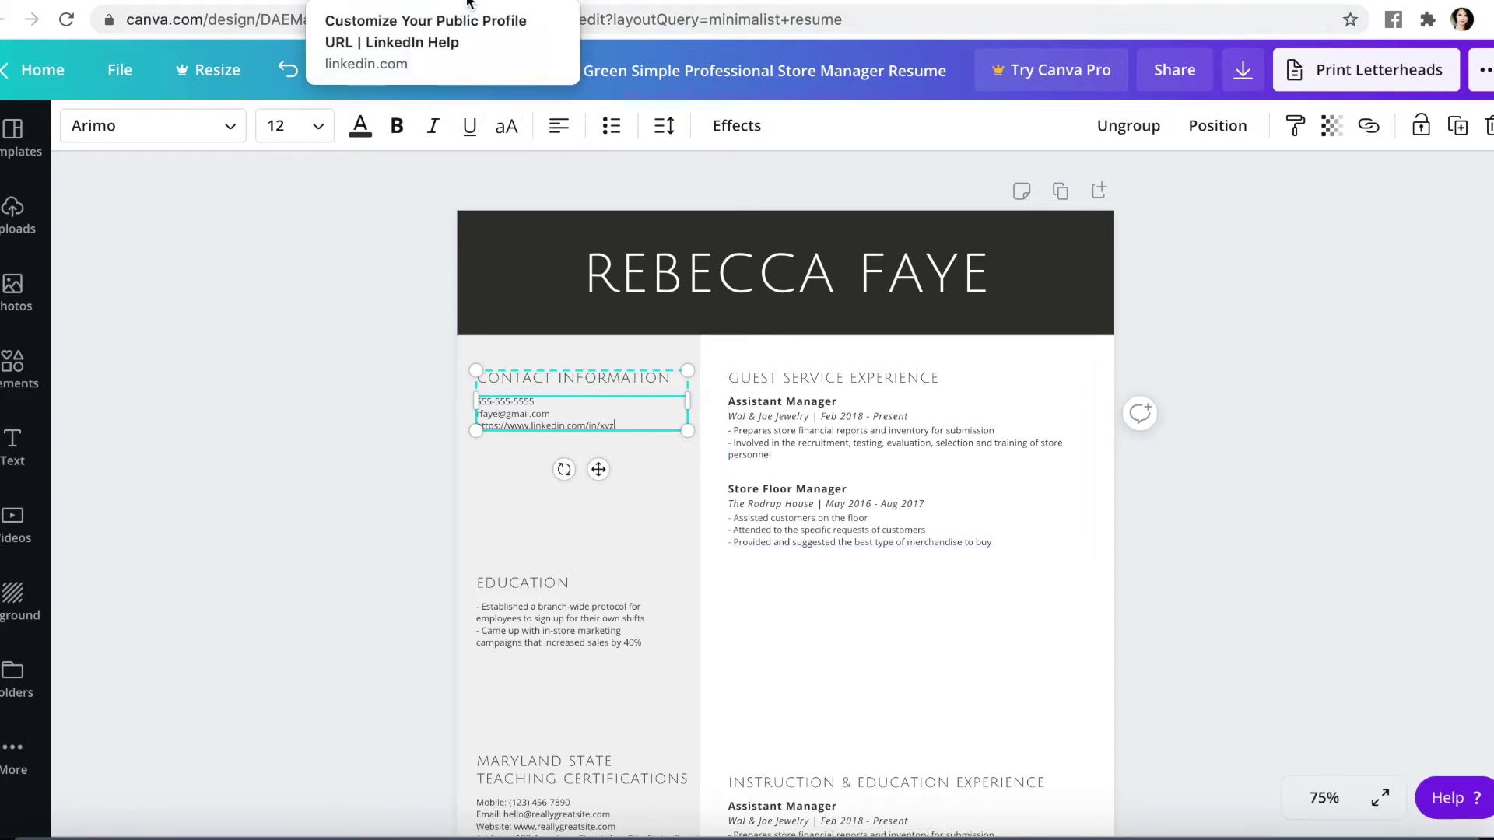
click(470, 3)
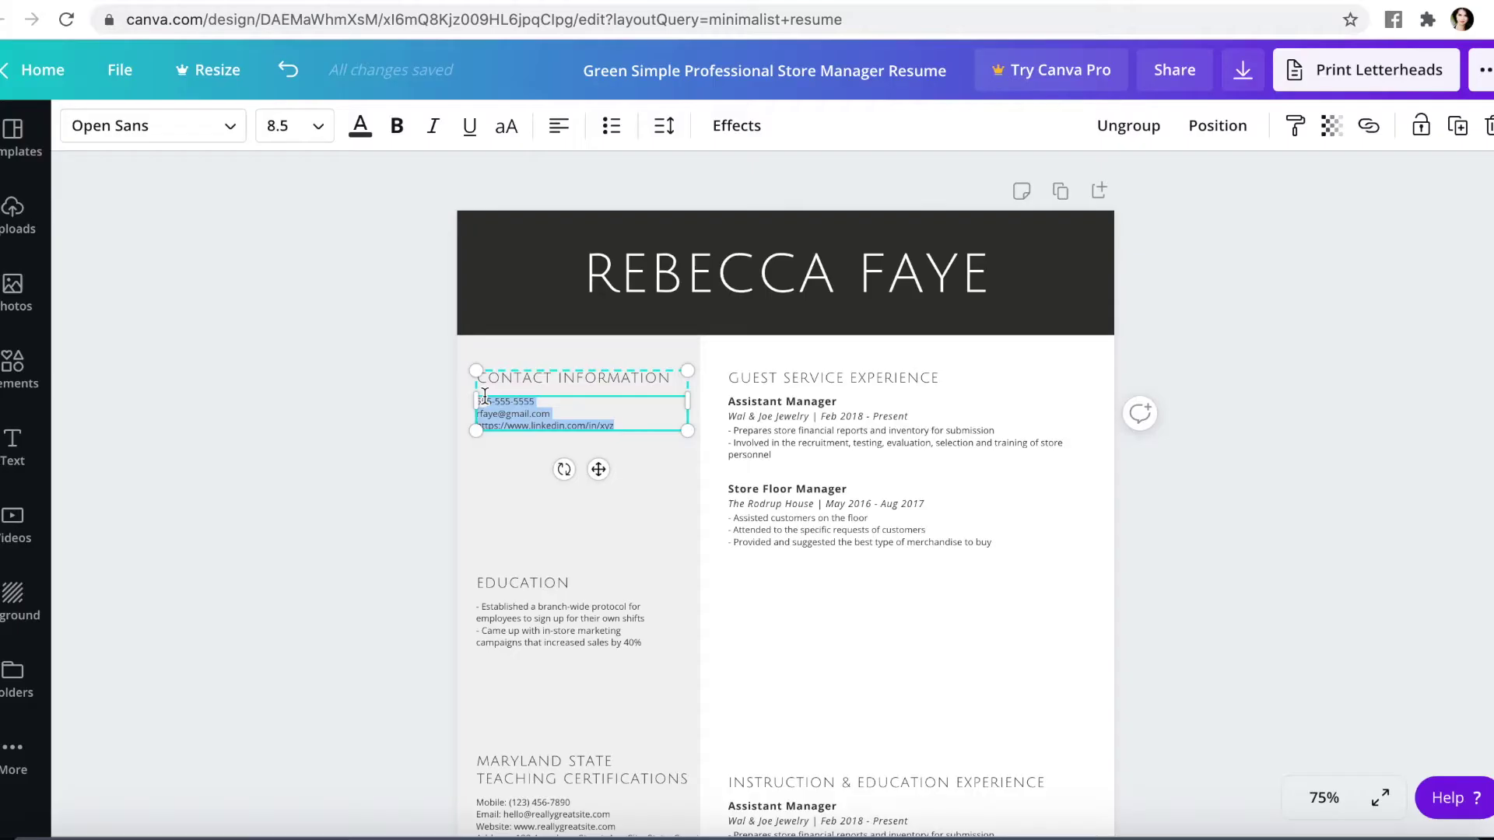
Set the phone, e-mail and LinkedIn lines to font size 11.
drag(498, 405, 462, 380)
click(284, 127)
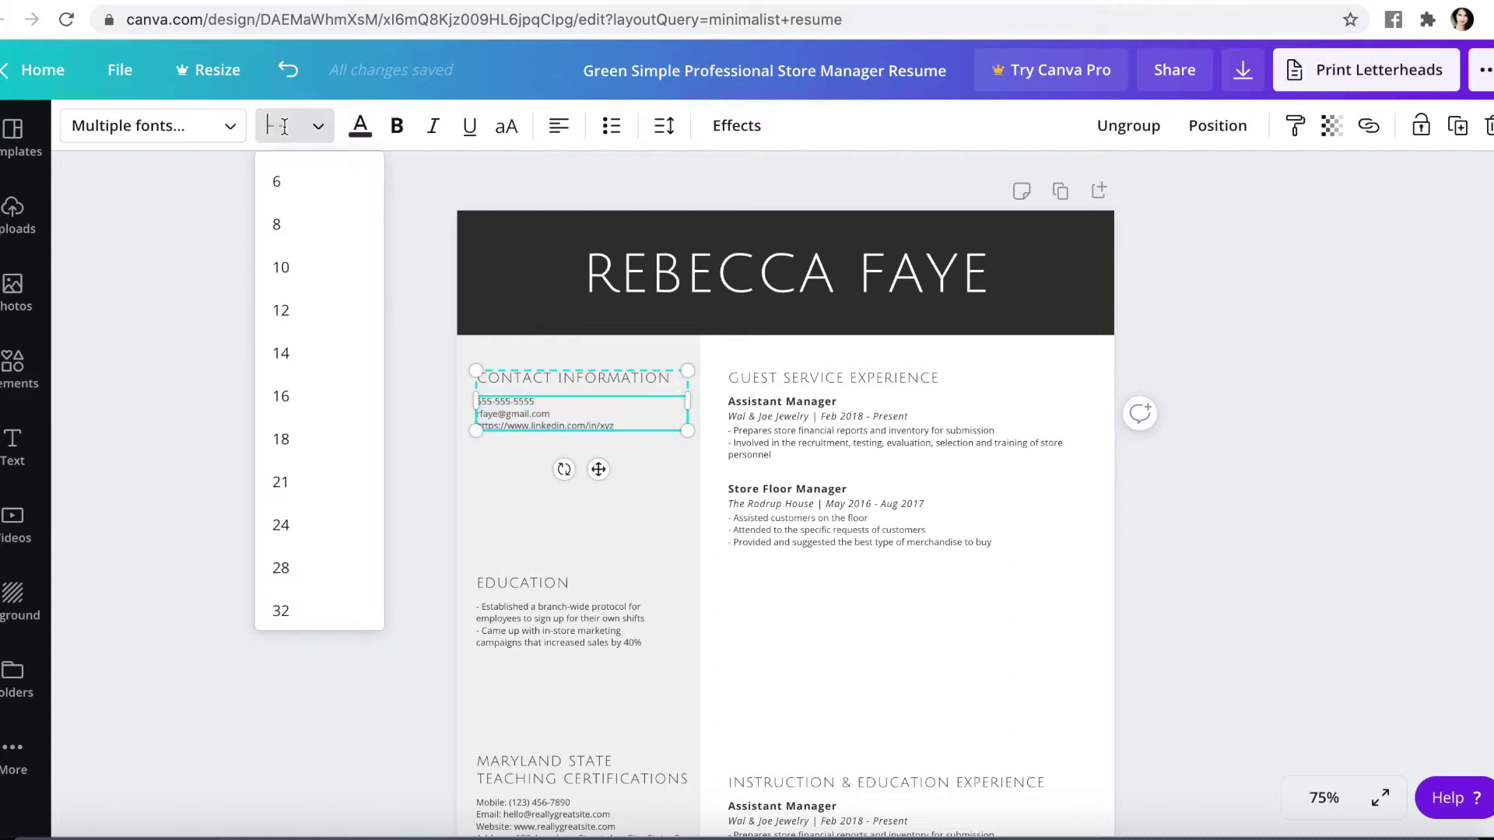
click(606, 416)
key(ctrl+a)
click(288, 127)
key(Return)
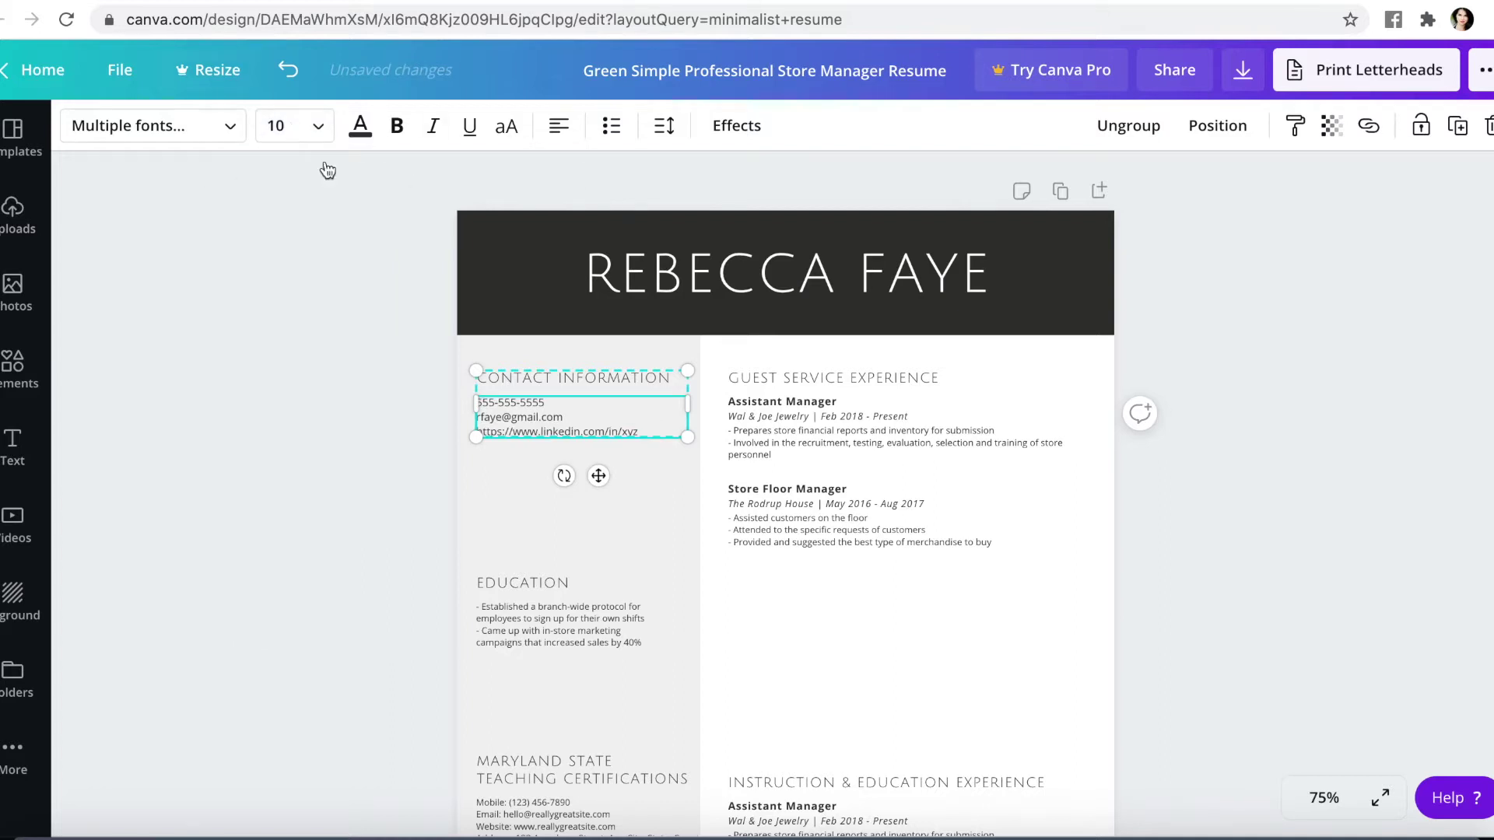
click(293, 127)
text(11)
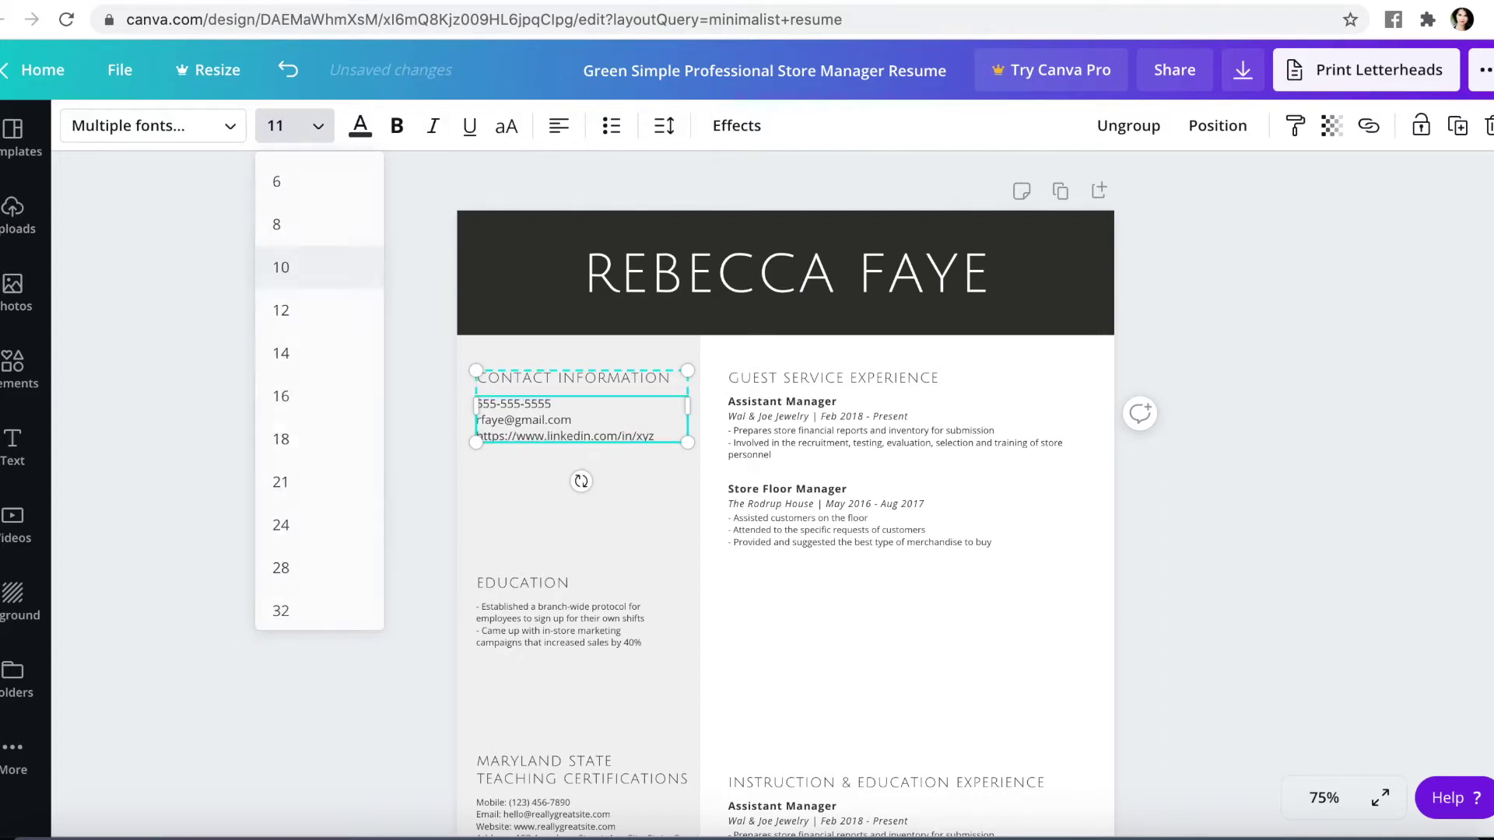
key(Return)
click(1379, 399)
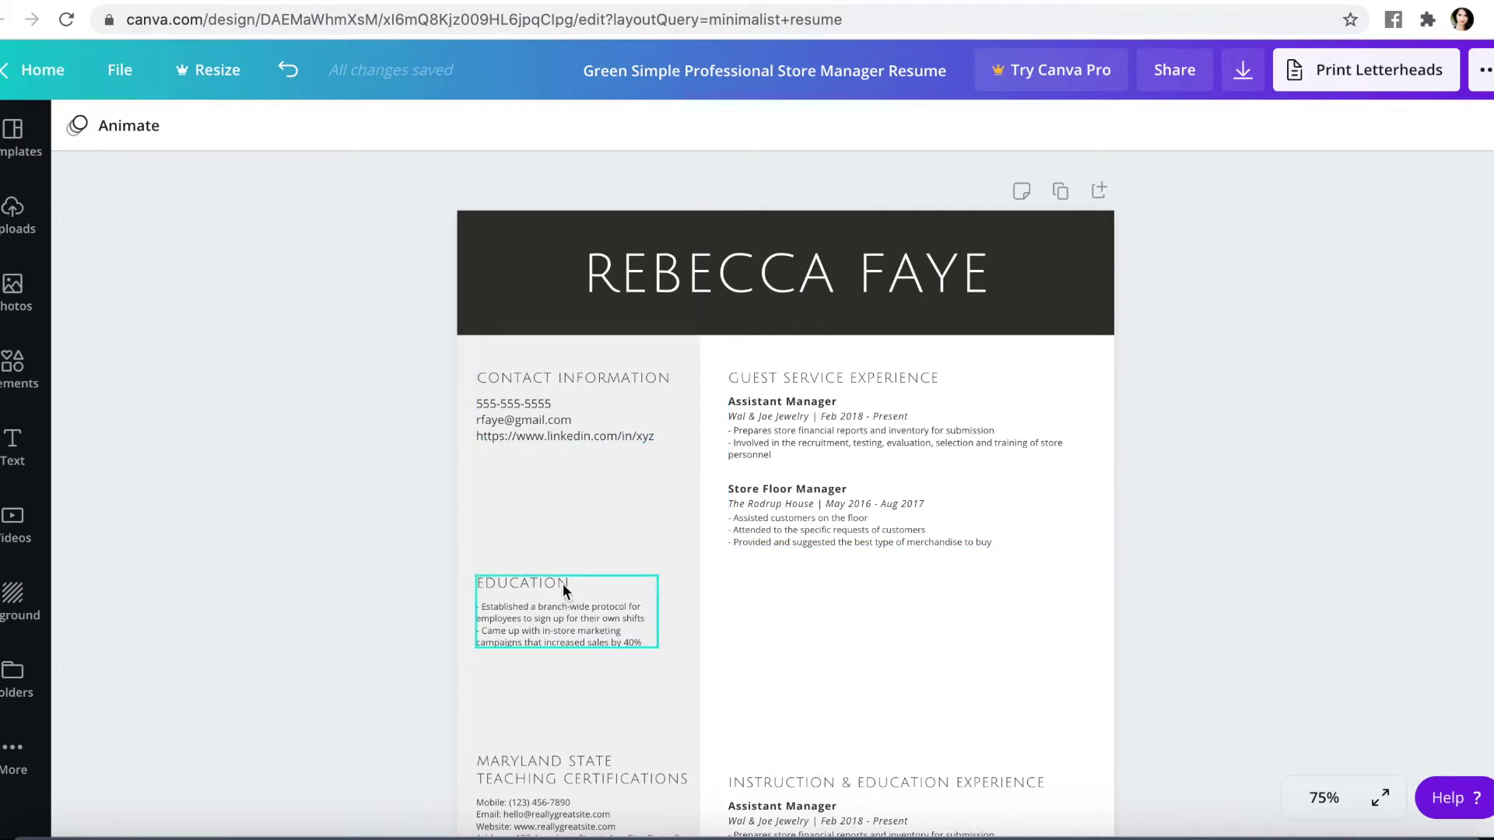
Arrange the Education section and its degree entries, then begin typing the AWARDS heading.
drag(563, 583, 561, 504)
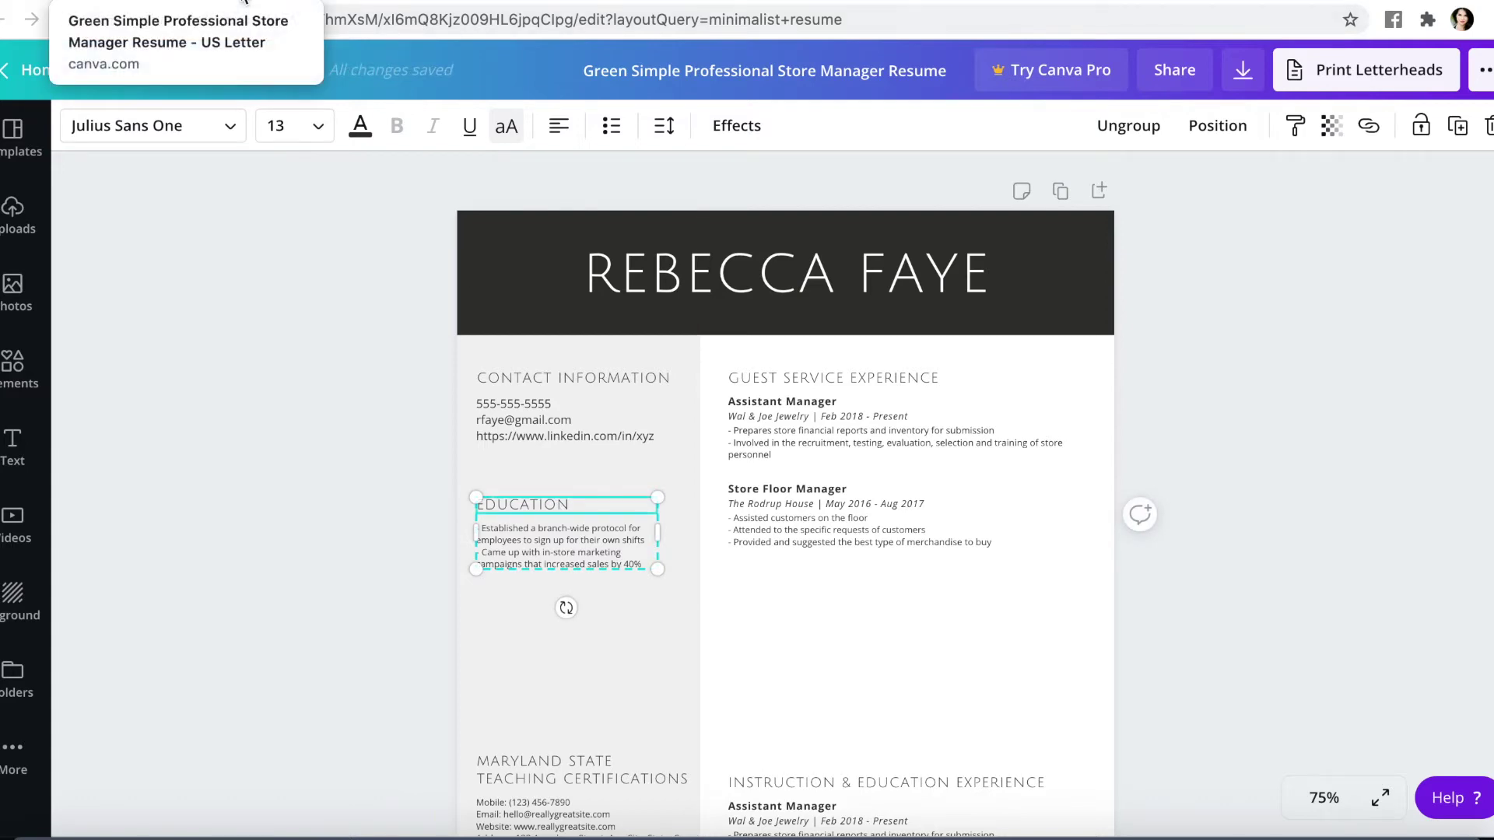
click(556, 568)
drag(584, 570, 590, 535)
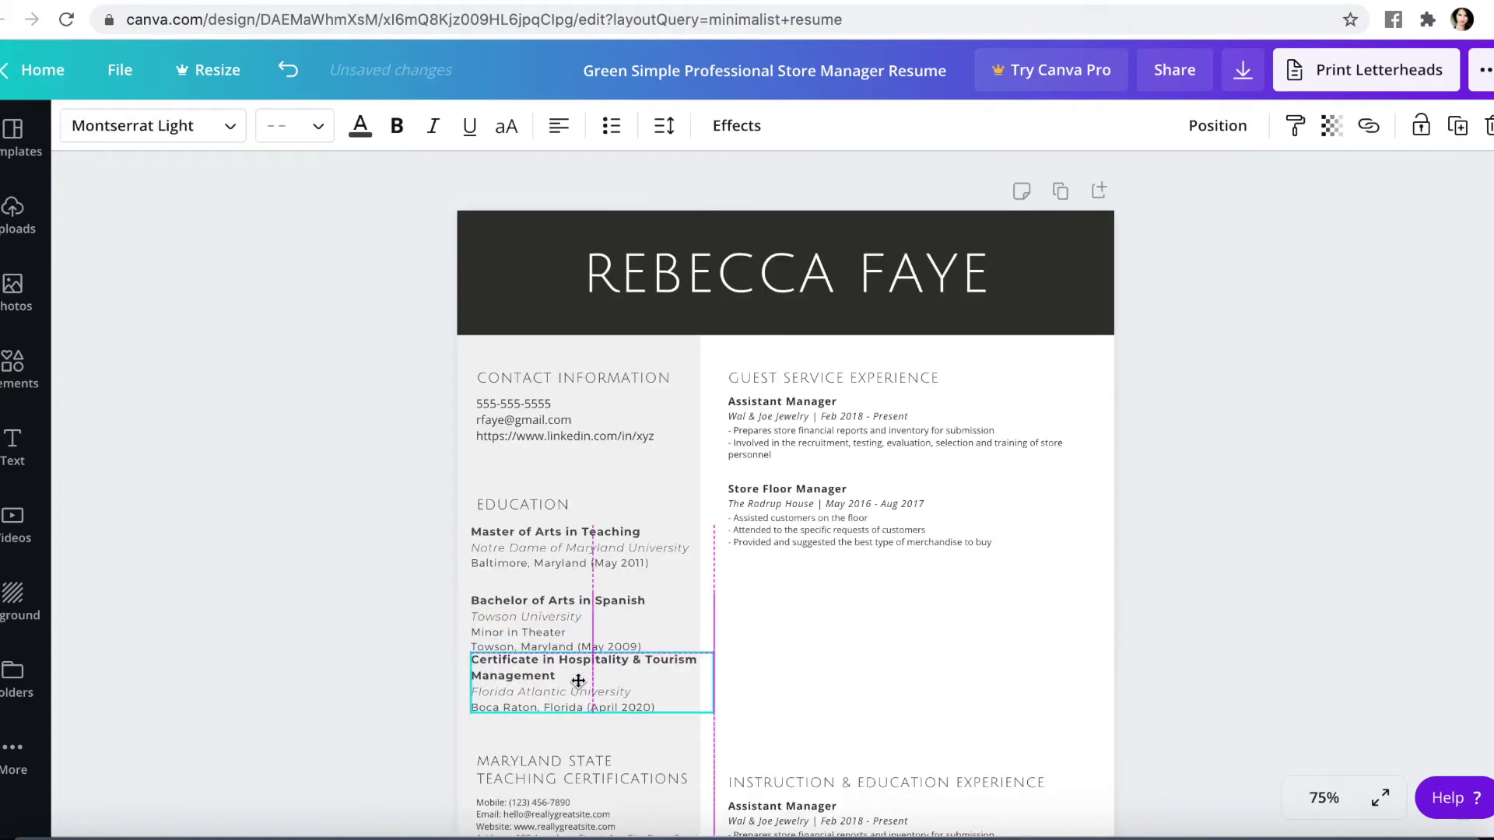
drag(537, 680, 539, 683)
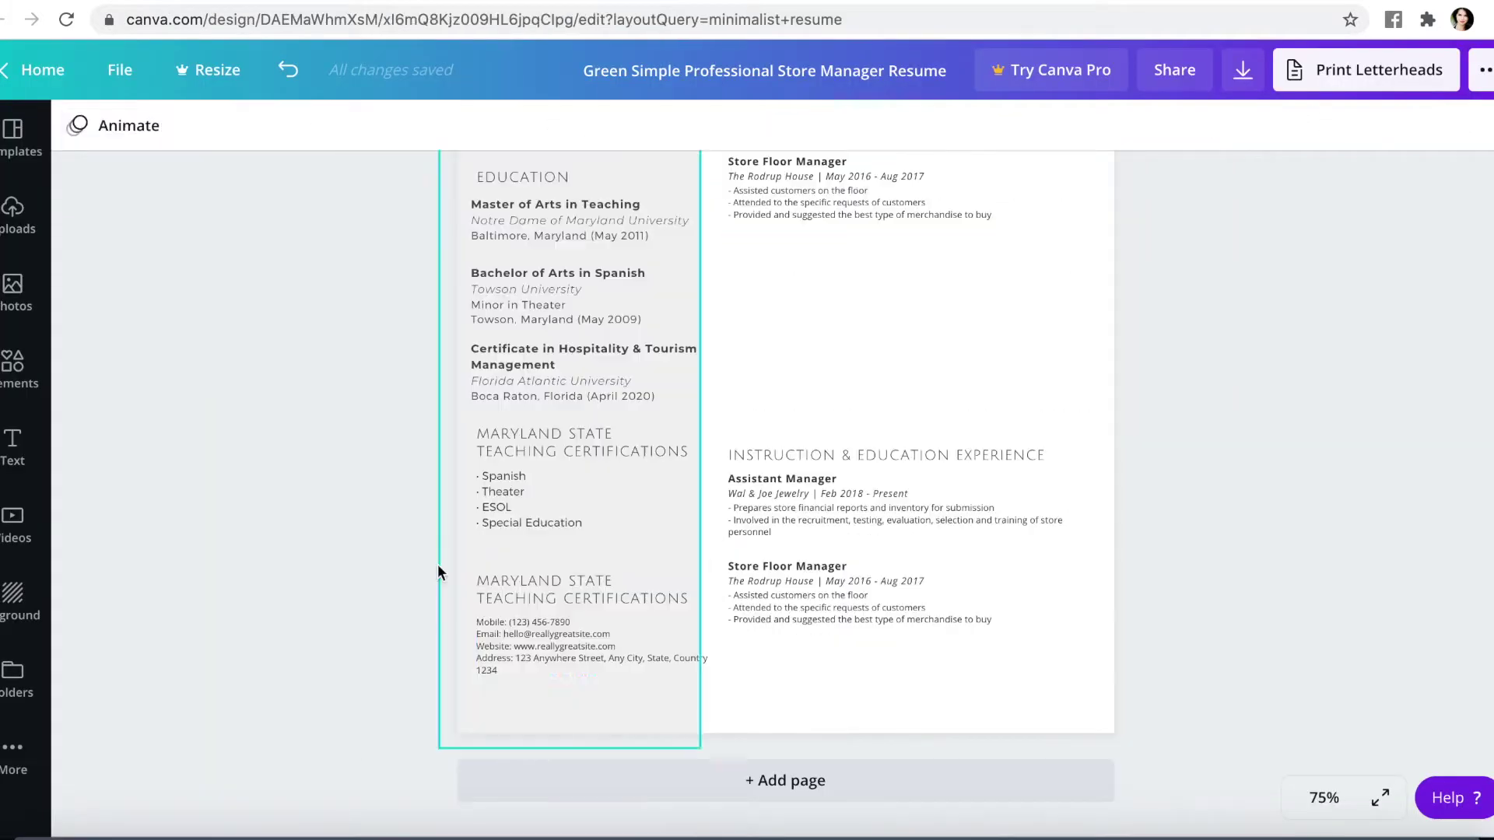
text(AWARDS & SKILLS)
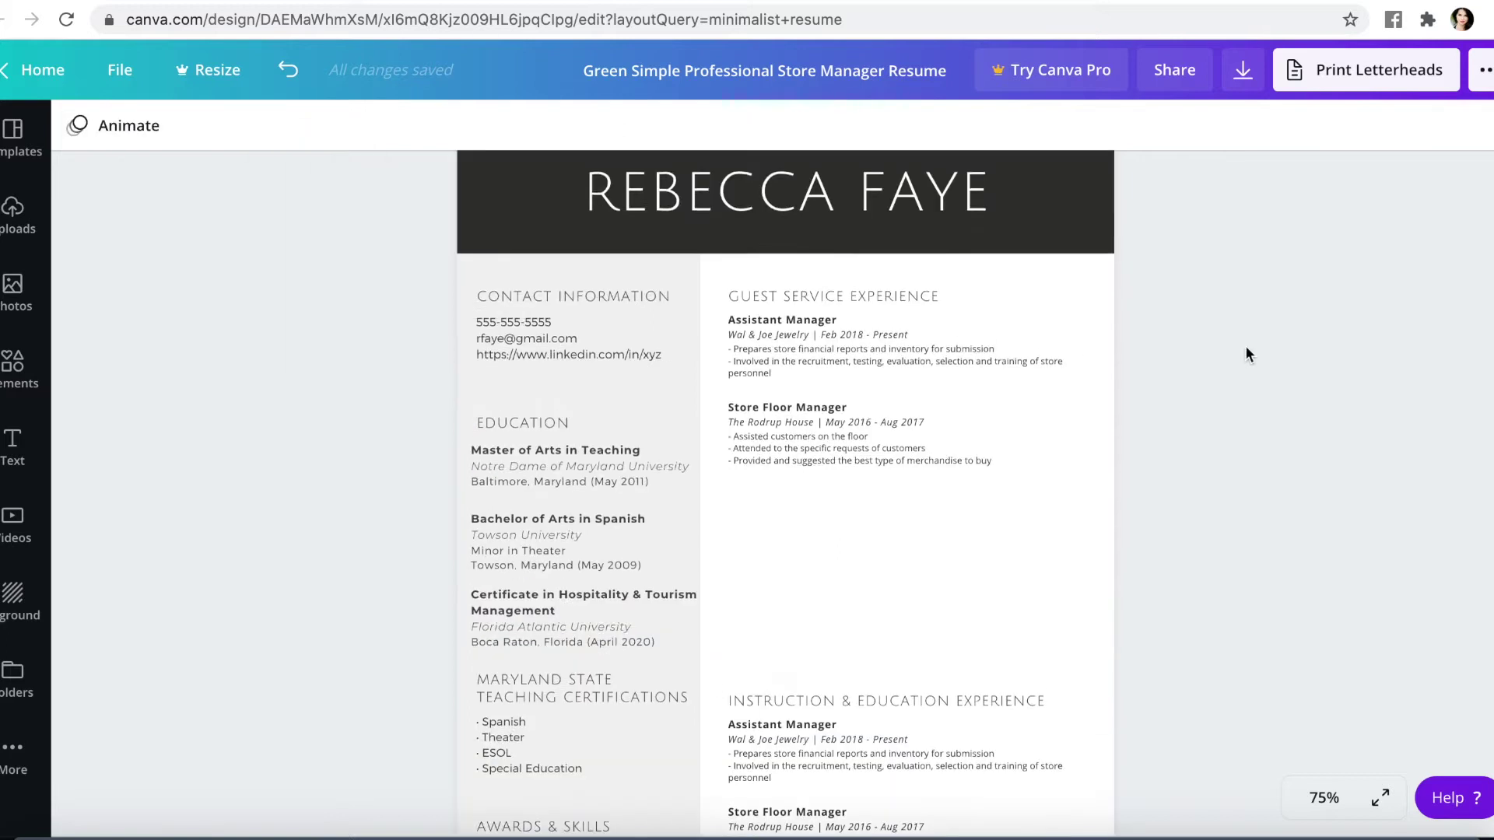
scroll(1246, 354, down, 3)
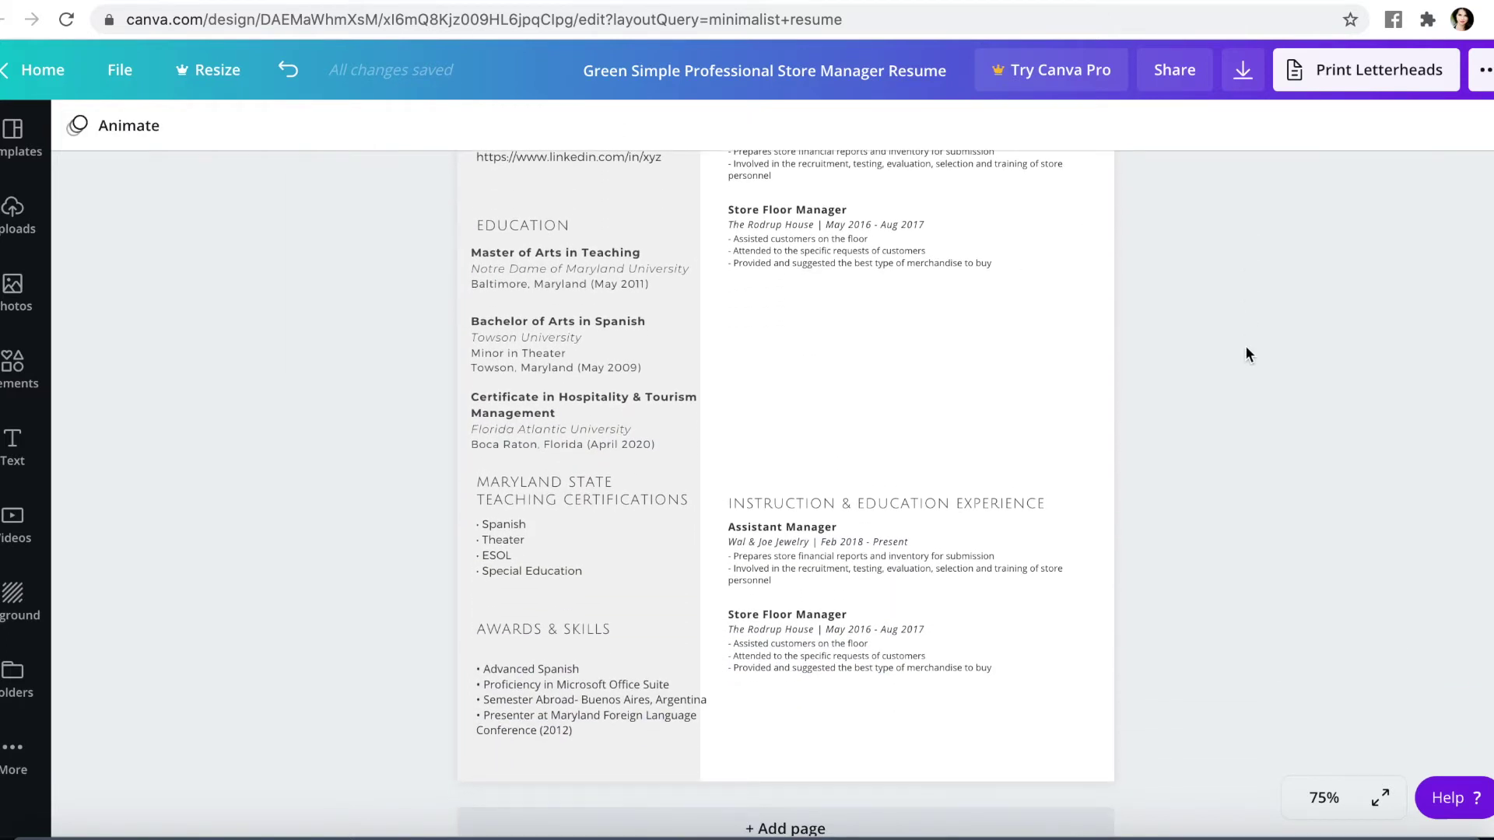
scroll(1246, 347, up, 4)
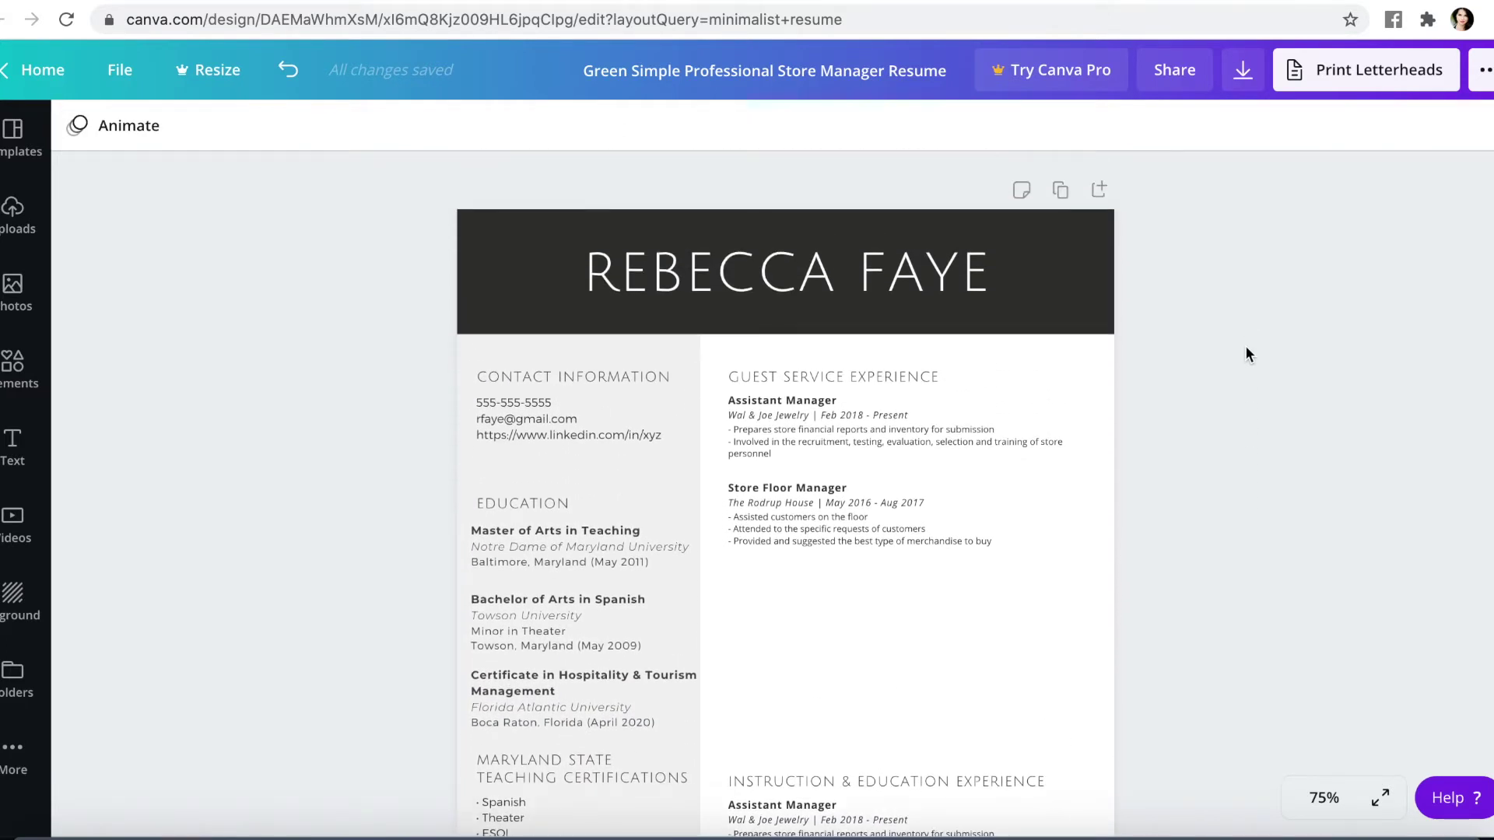
scroll(1246, 354, down, 3)
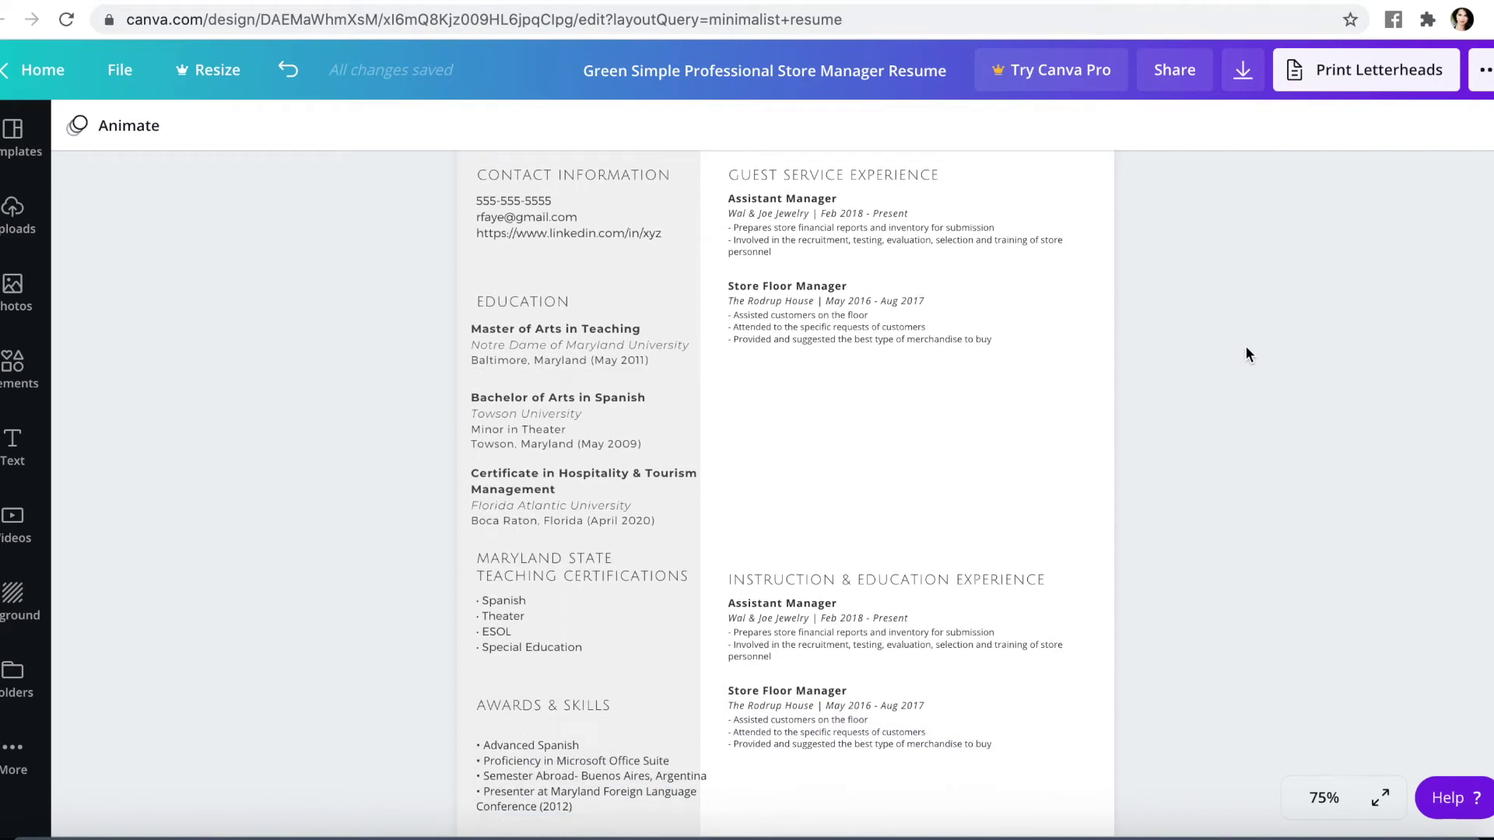
scroll(1246, 347, down, 1)
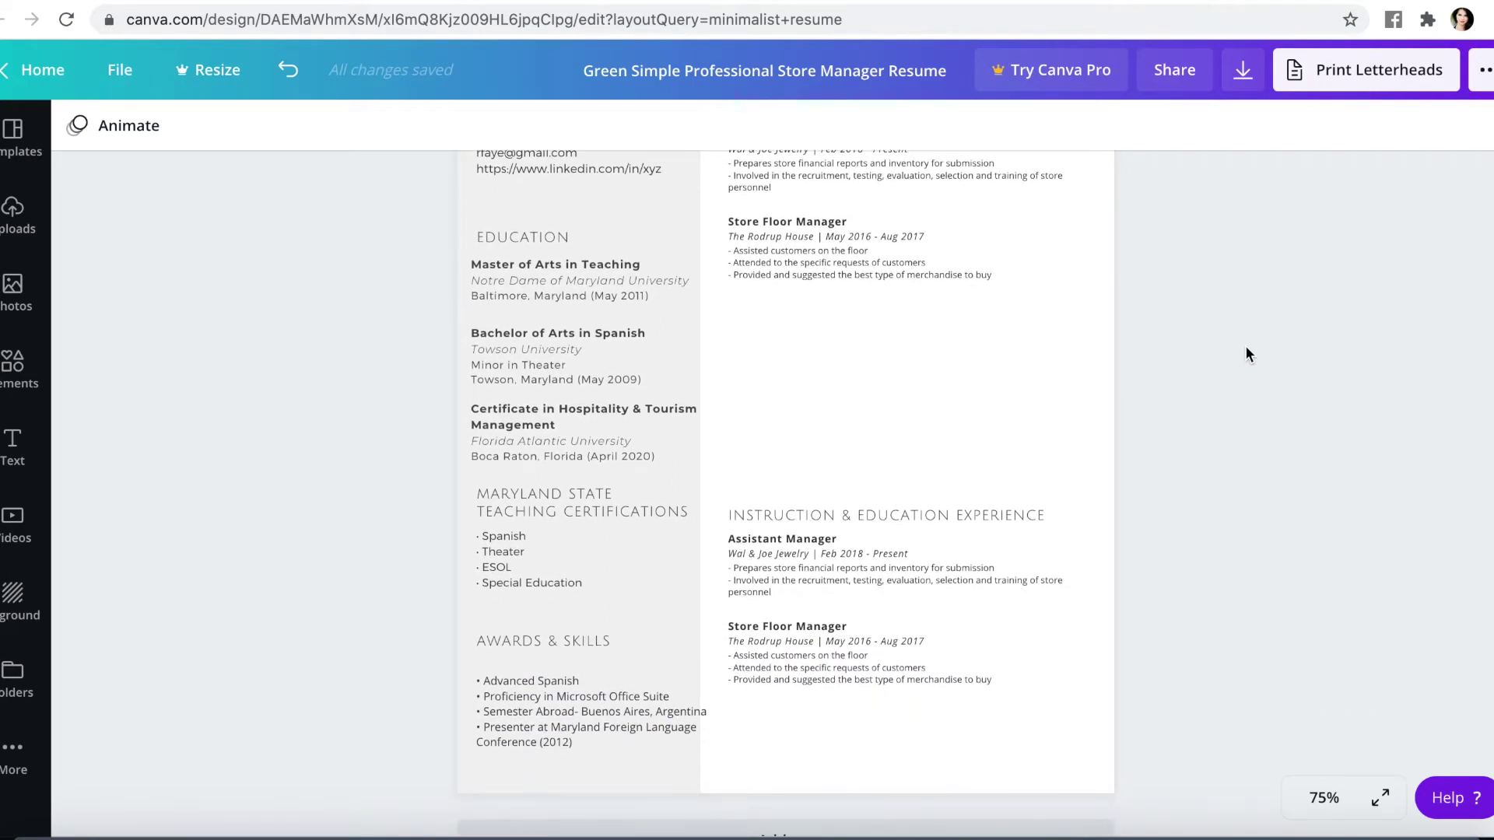
scroll(1246, 354, up, 2)
scroll(1245, 355, down, 3)
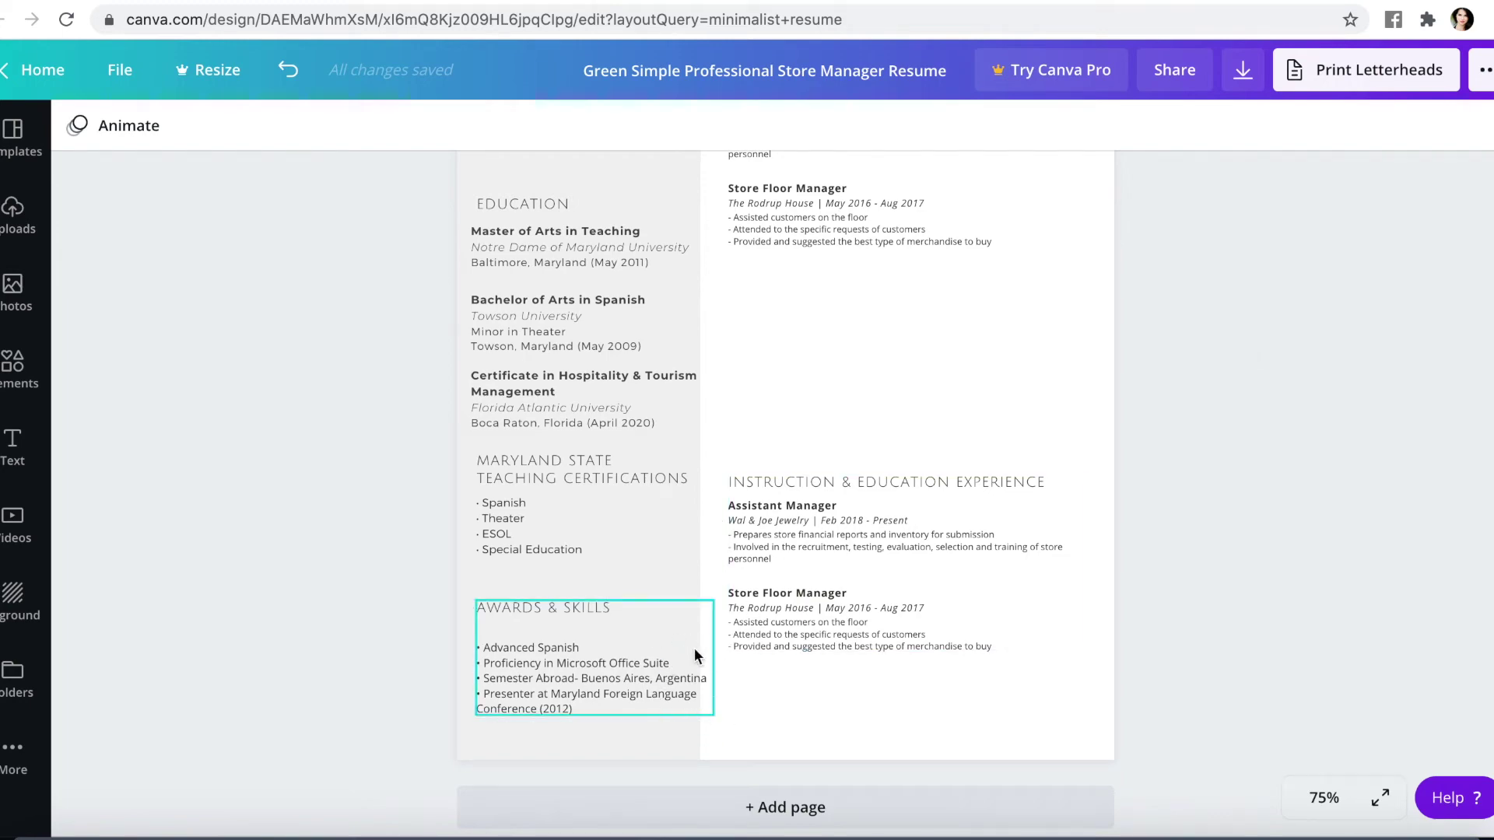
scroll(684, 646, up, 4)
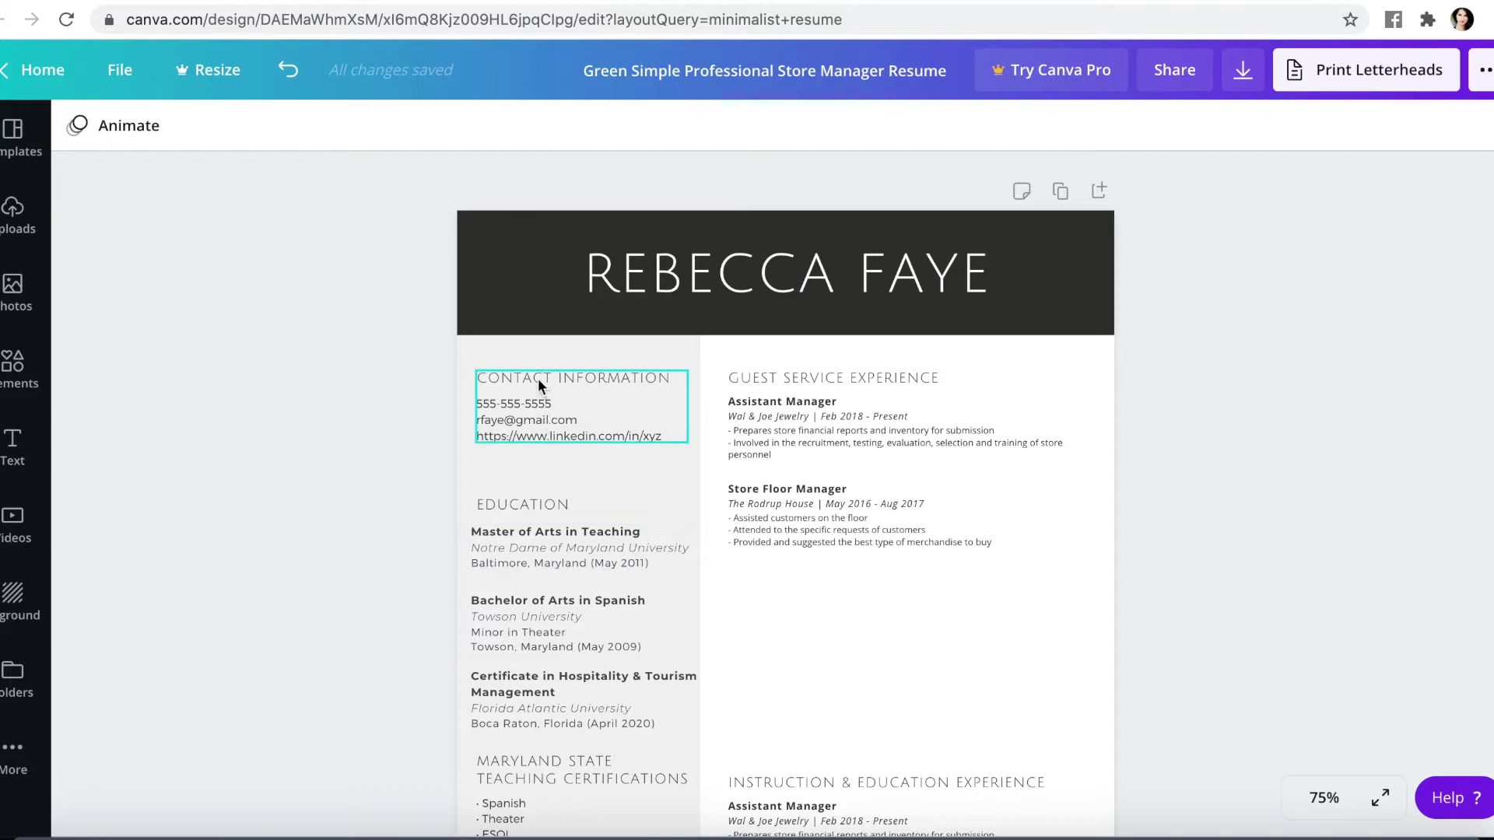
Nudge the Contact and Bachelor of Arts in Spanish blocks into line in the left column.
drag(538, 378, 533, 379)
scroll(510, 511, down, 2)
click(528, 473)
drag(545, 646, 539, 667)
scroll(522, 600, down, 3)
click(521, 607)
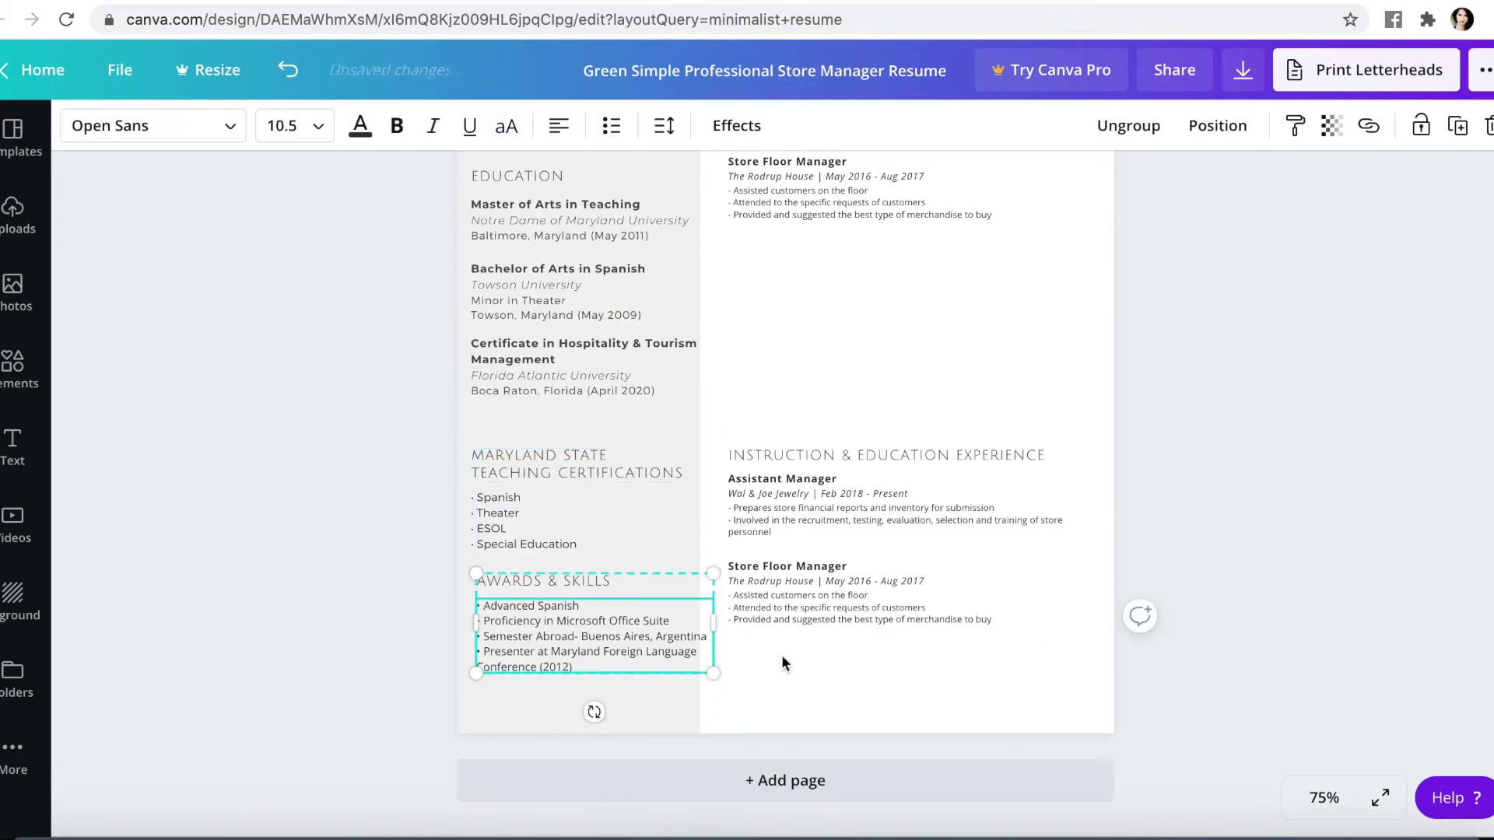
click(505, 585)
scroll(1169, 485, up, 3)
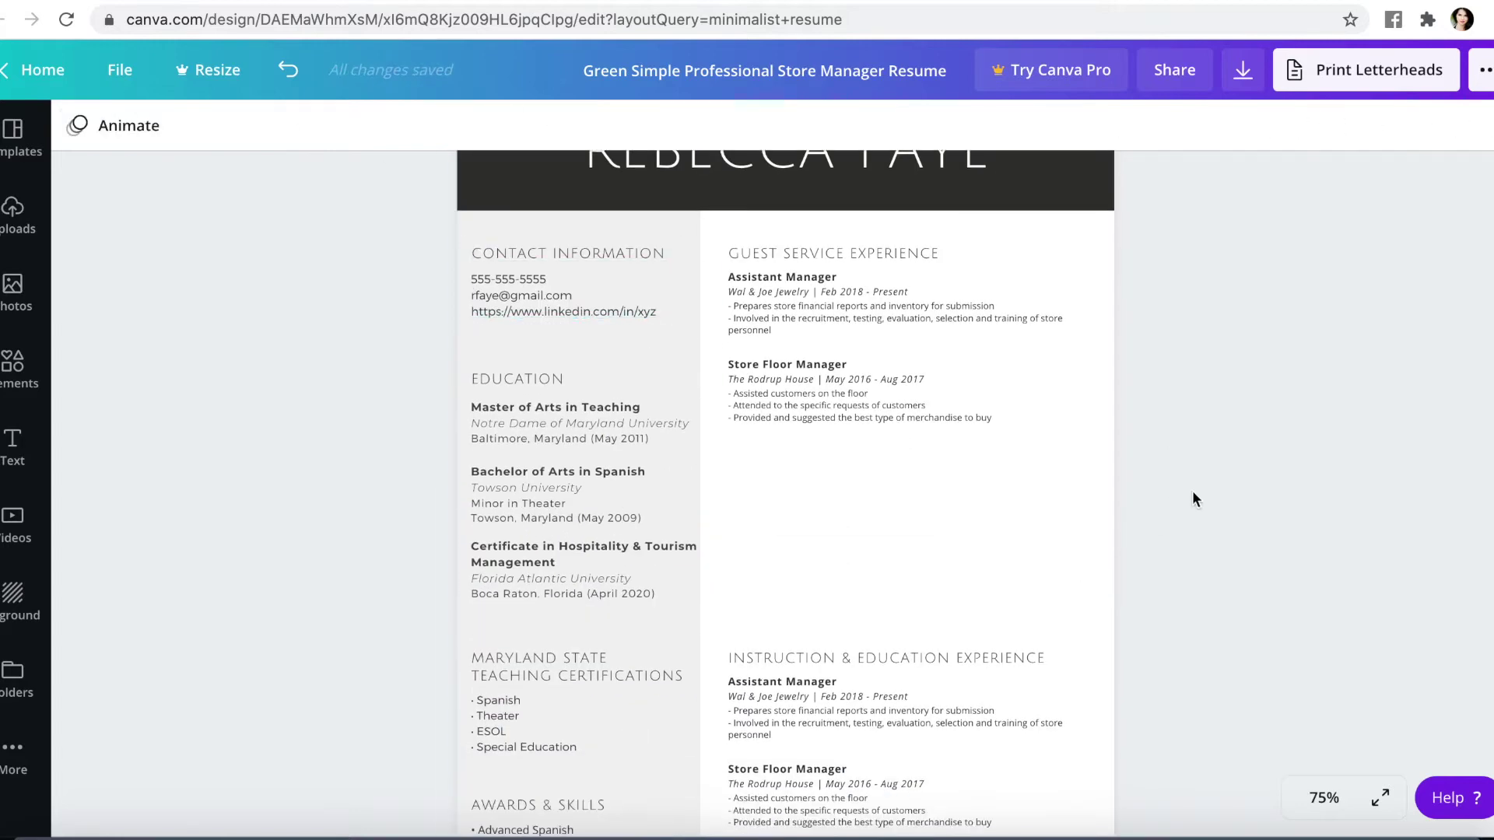
Check that the Education and Maryland State certifications headings align with the column.
click(529, 367)
click(530, 377)
click(545, 667)
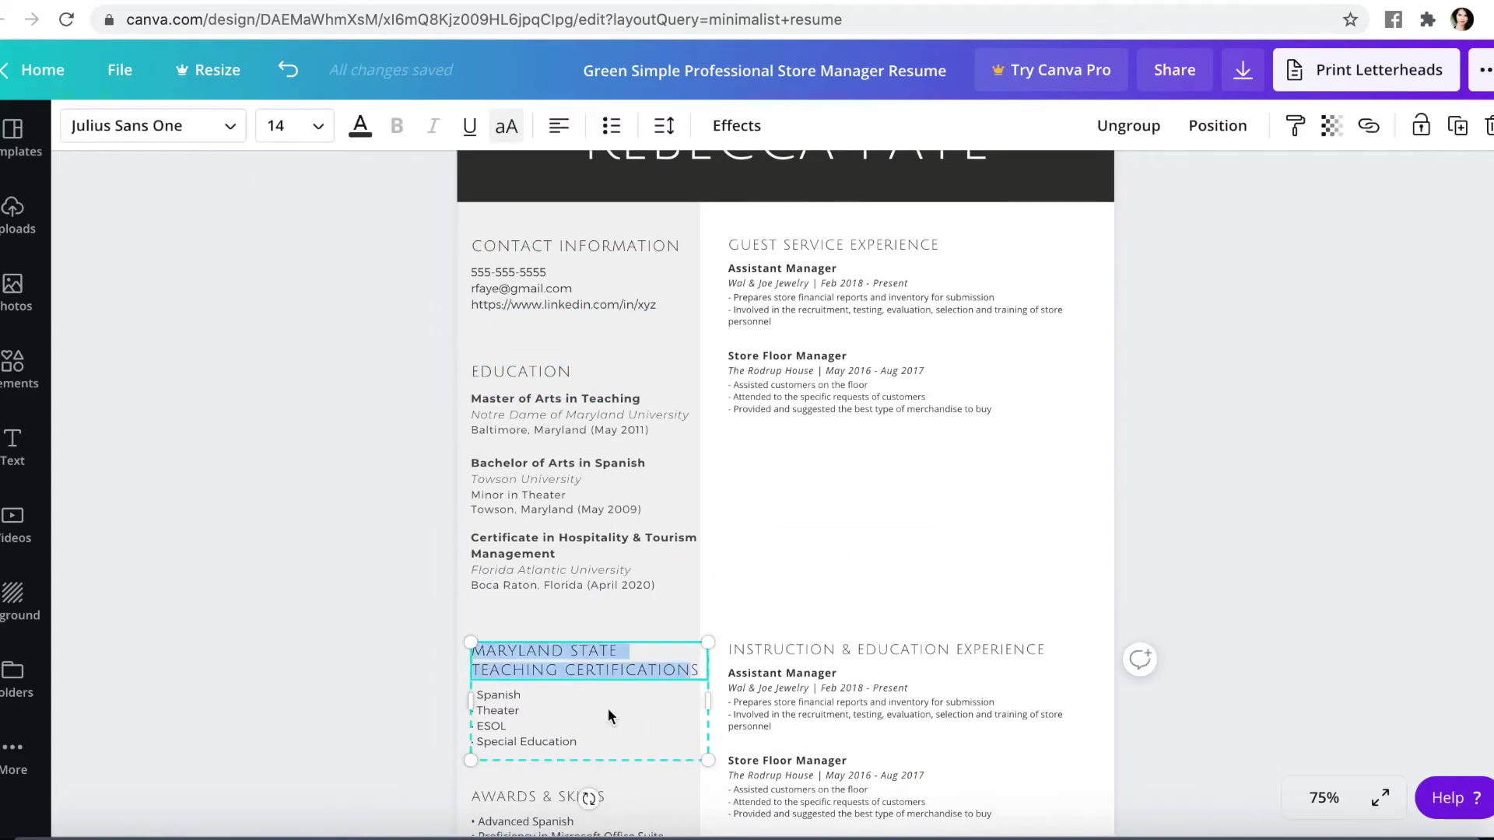
scroll(1323, 365, down, 3)
click(1323, 366)
click(580, 465)
click(1190, 330)
Change the study-abroad line to name Universidad de Belgrano (Buenos Aires, Argentina), then zoom to 50%.
click(584, 658)
double_click(574, 659)
text(in)
key(BackSpace)
key(BackSpace)
key(BackSpace)
key(BackSpace)
key(BackSpace)
key(BackSpace)
key(BackSpace)
key(BackSpace)
key(BackSpace)
key(BackSpace)
key(BackSpace)
key(BackSpace)
key(BackSpace)
key(BackSpace)
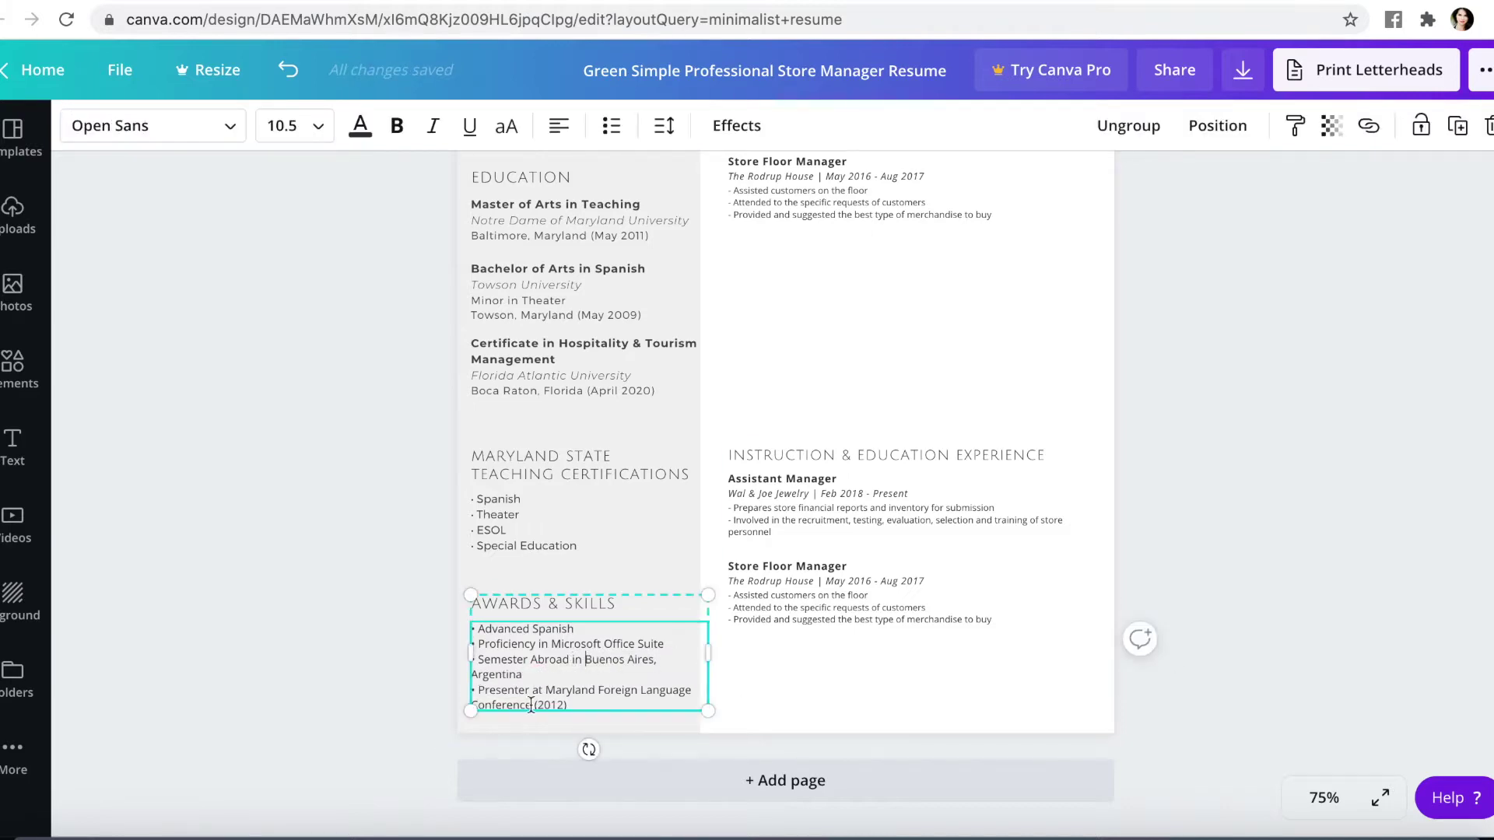
text(- Universidad de Belgrano)
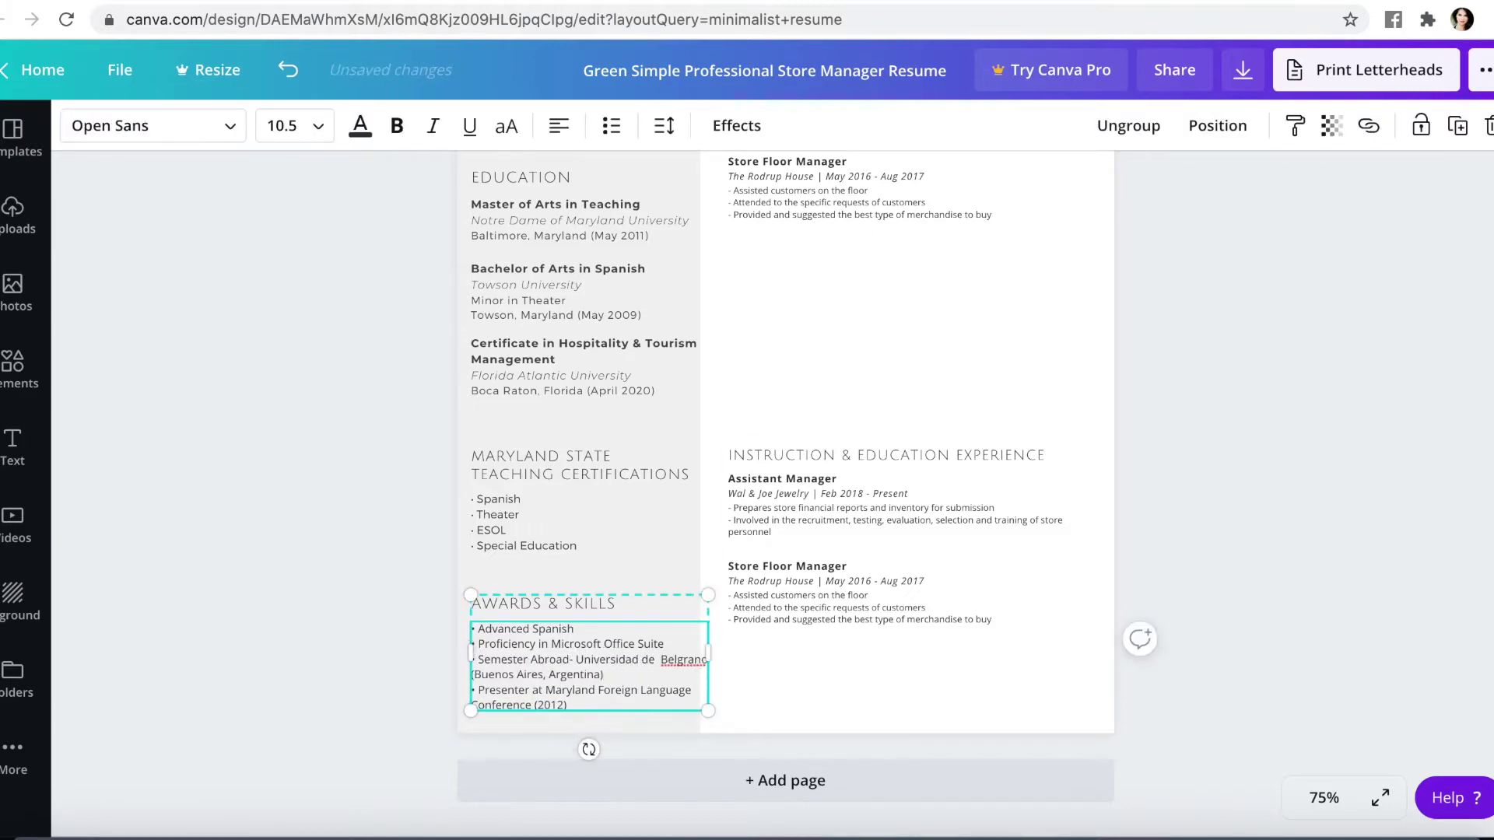
click(1324, 798)
click(1325, 546)
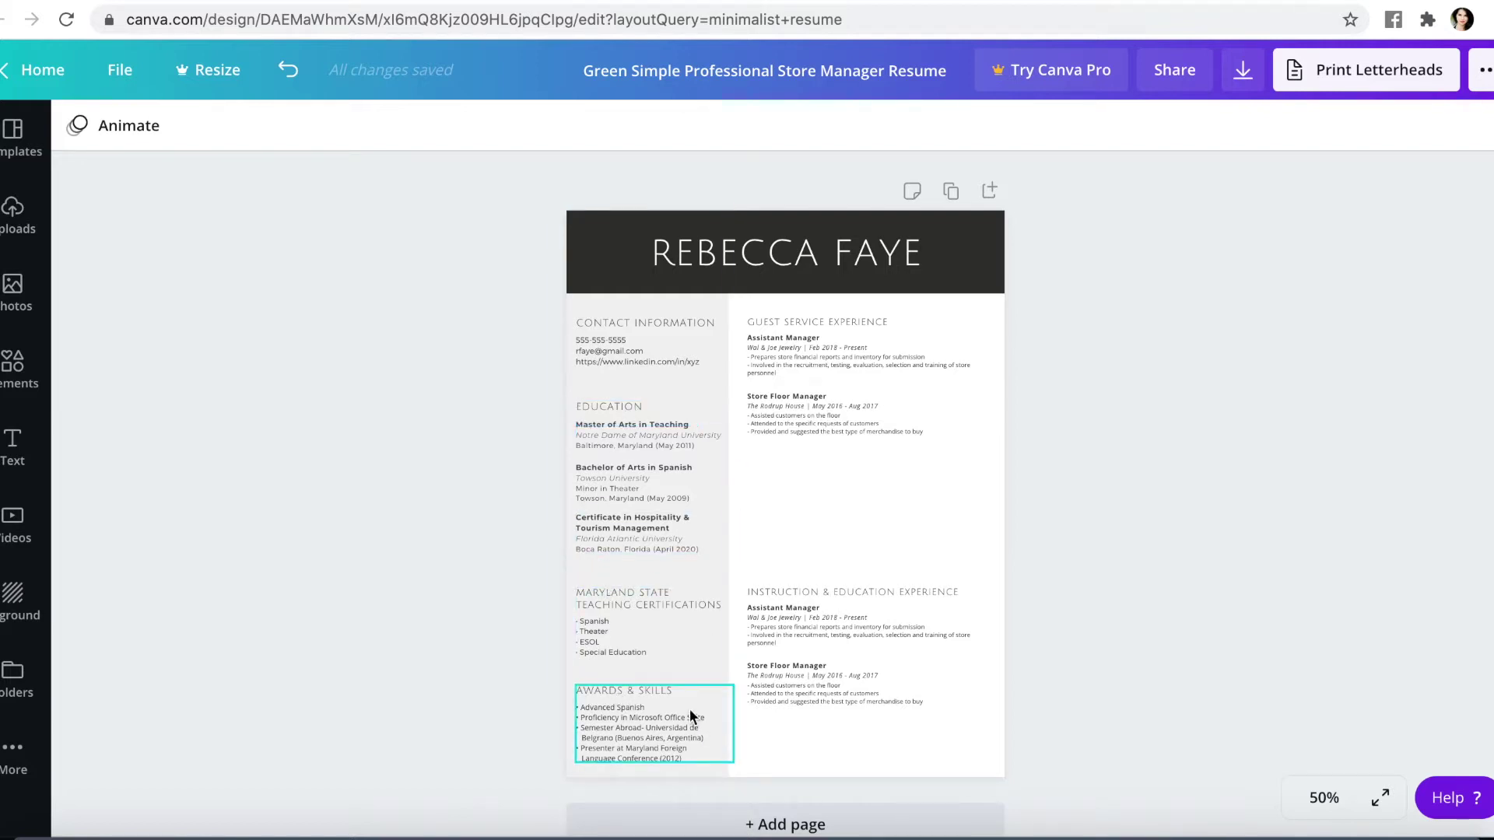
drag(656, 718, 768, 592)
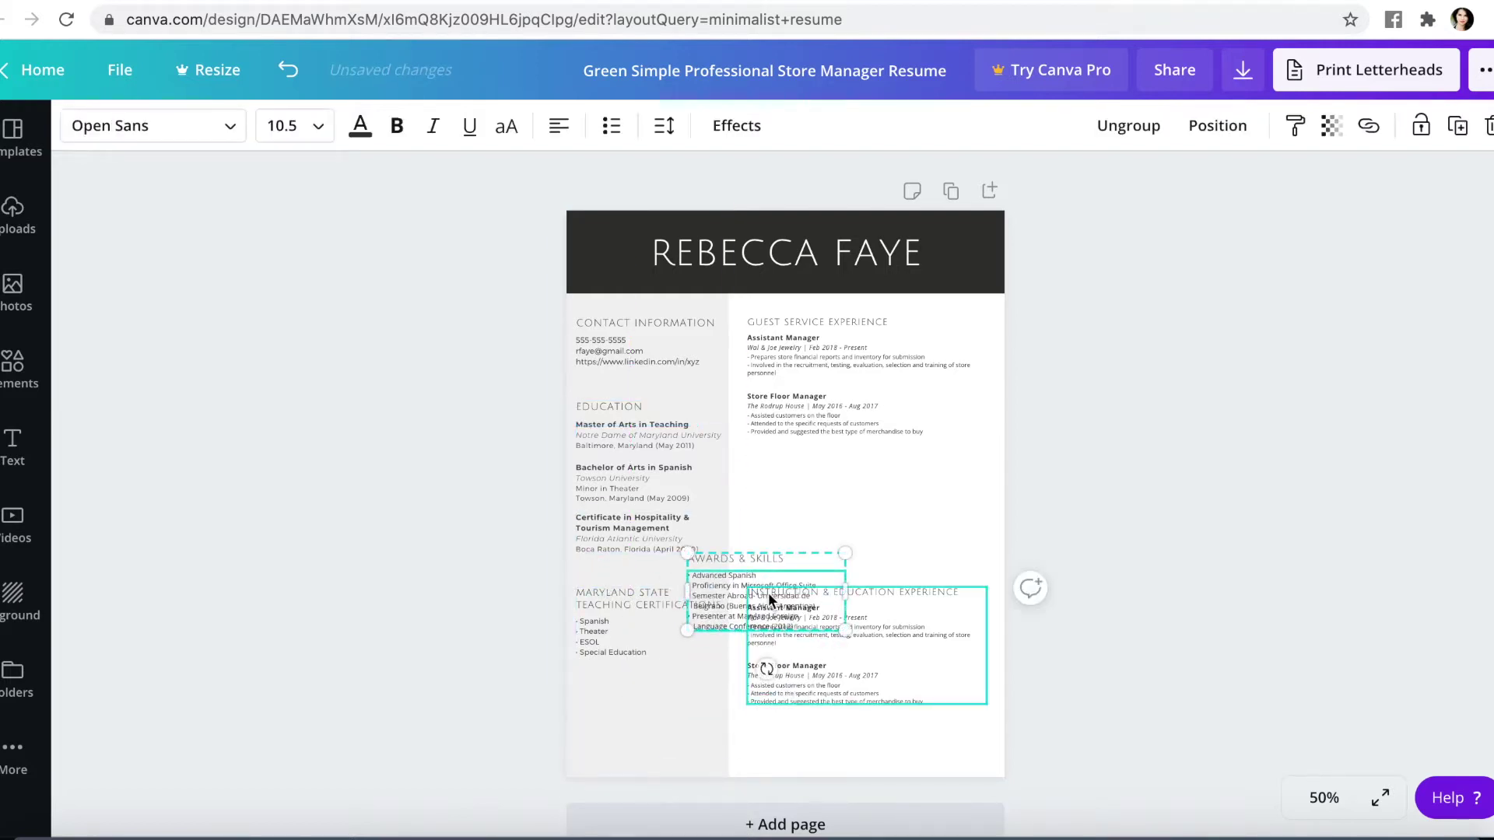
key(ctrl+z)
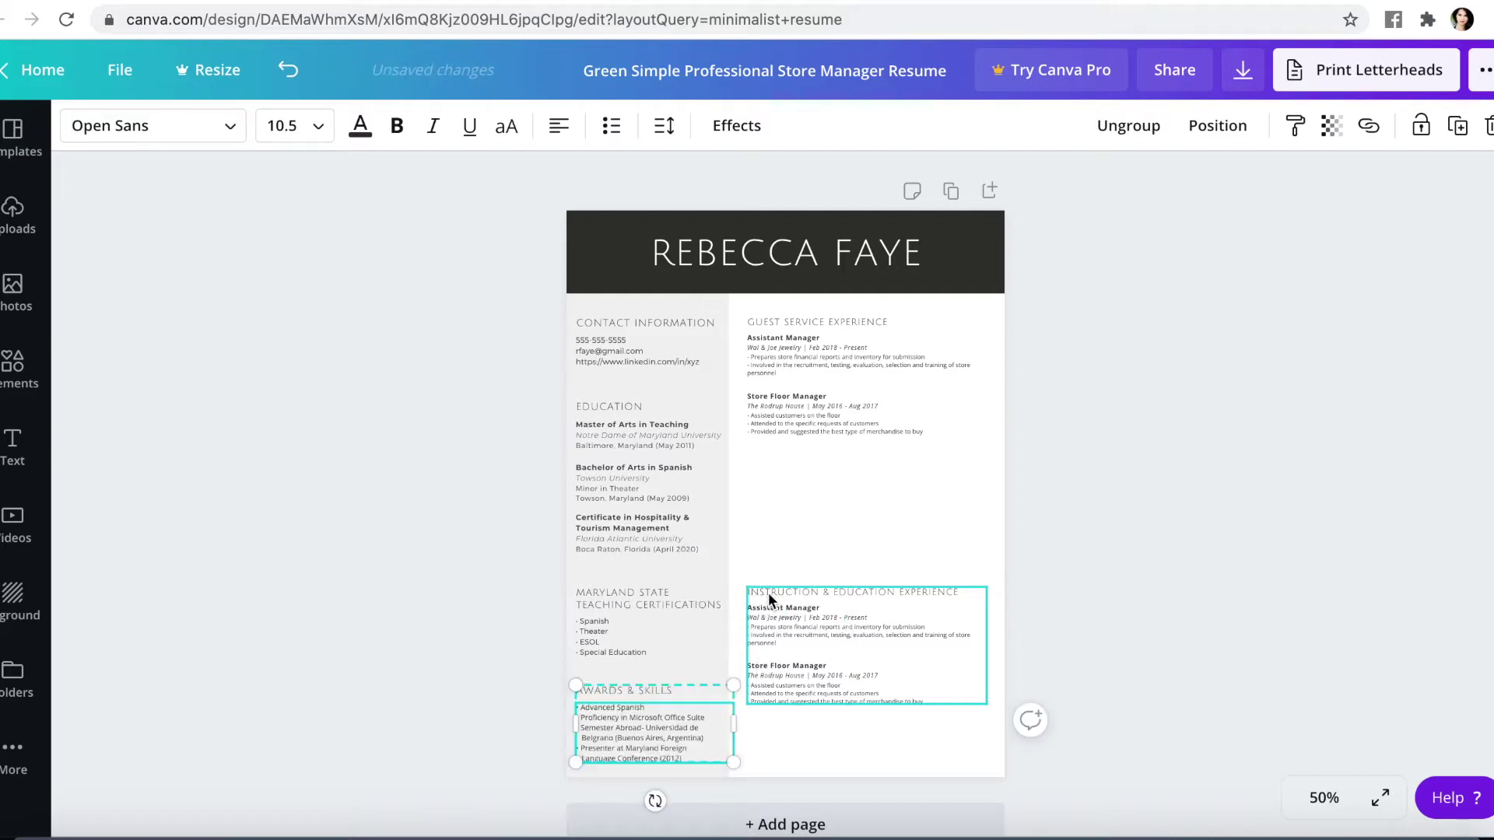
click(1182, 539)
drag(628, 717, 627, 699)
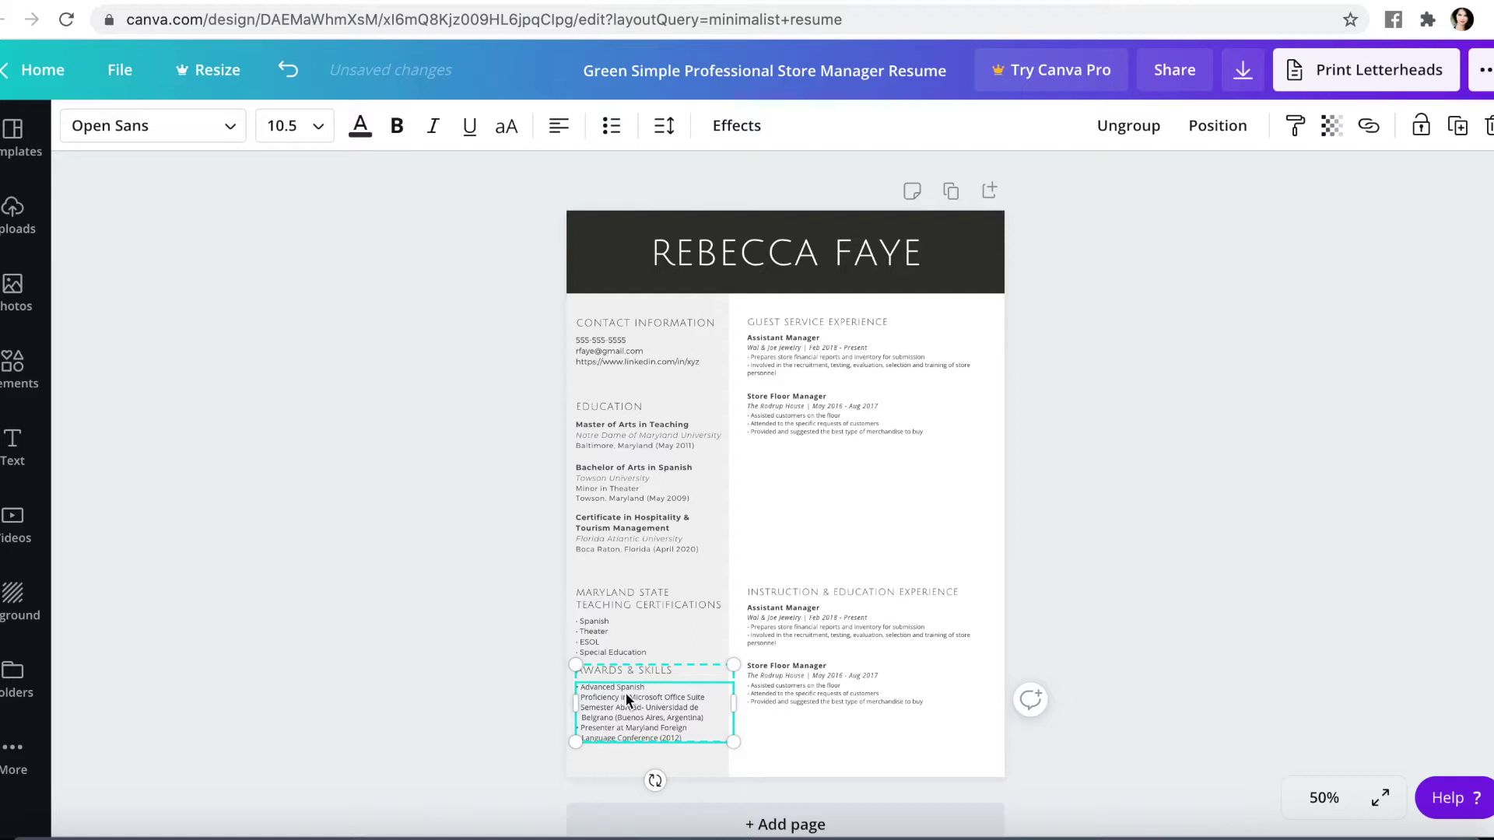
drag(627, 698, 627, 721)
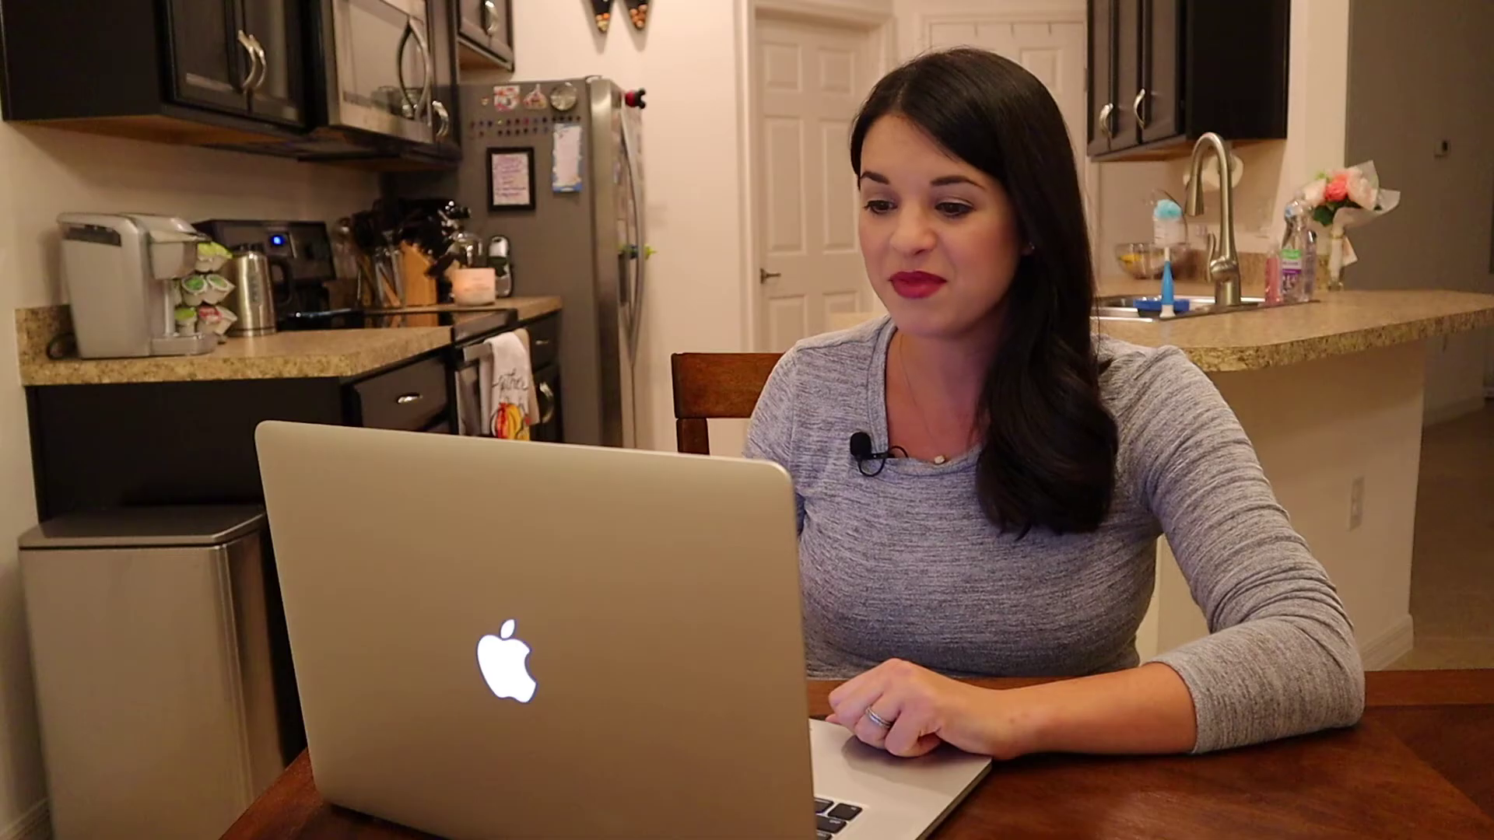
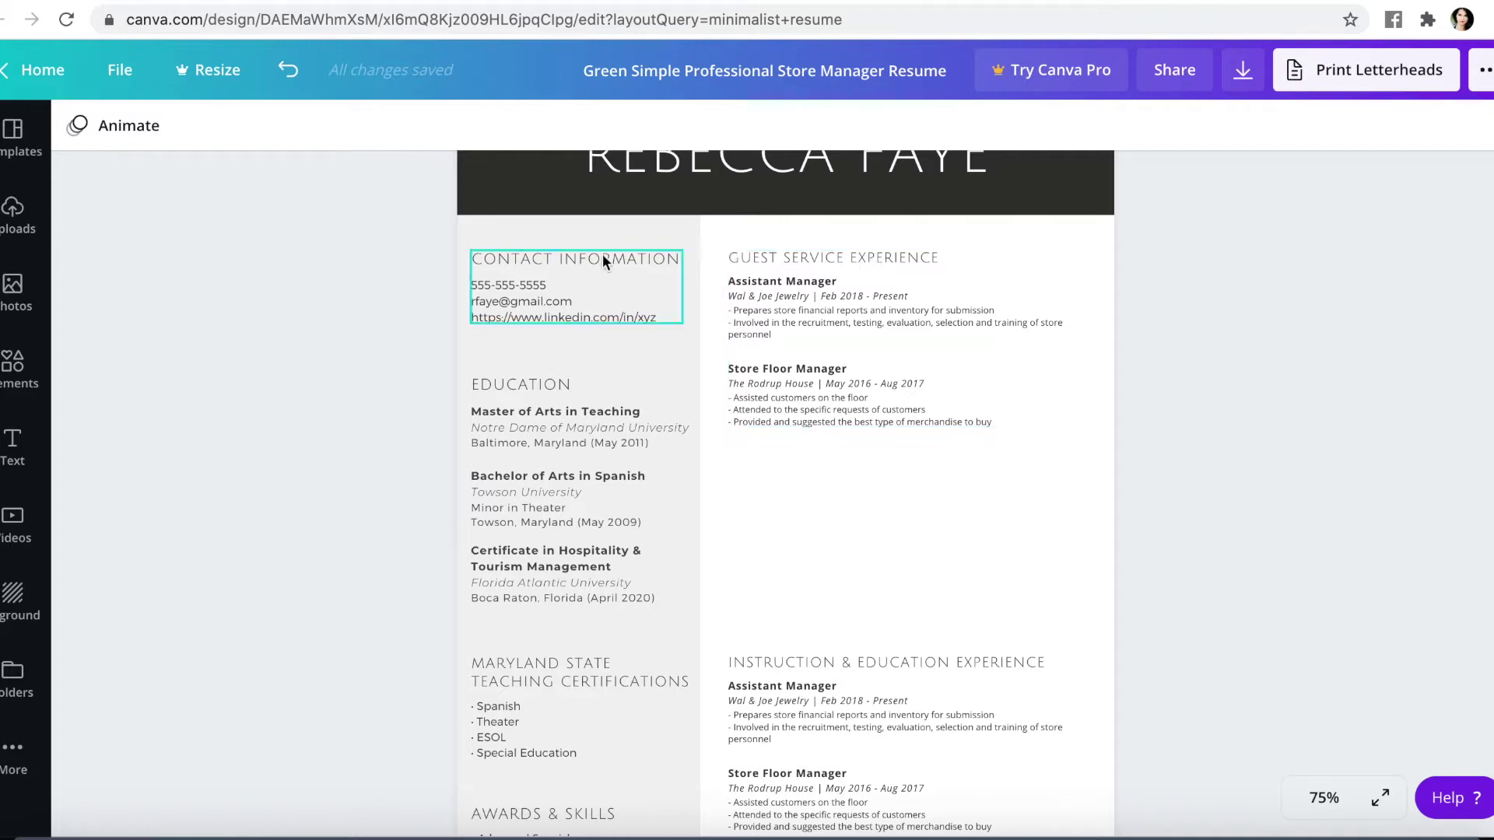
Set the Guest Service Experience heading to font size 14, after briefly trying 13.4.
click(821, 260)
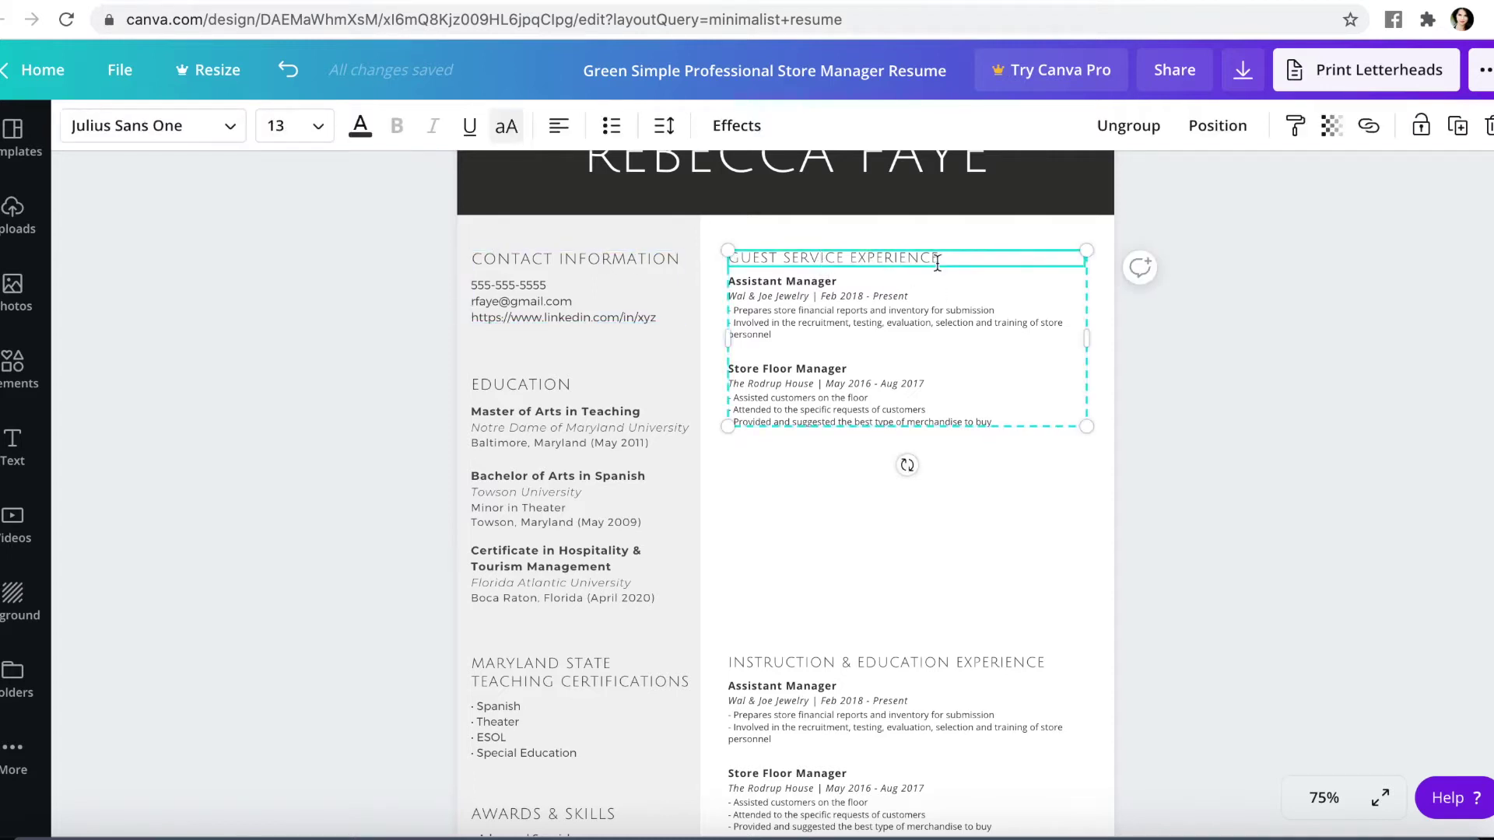
click(286, 121)
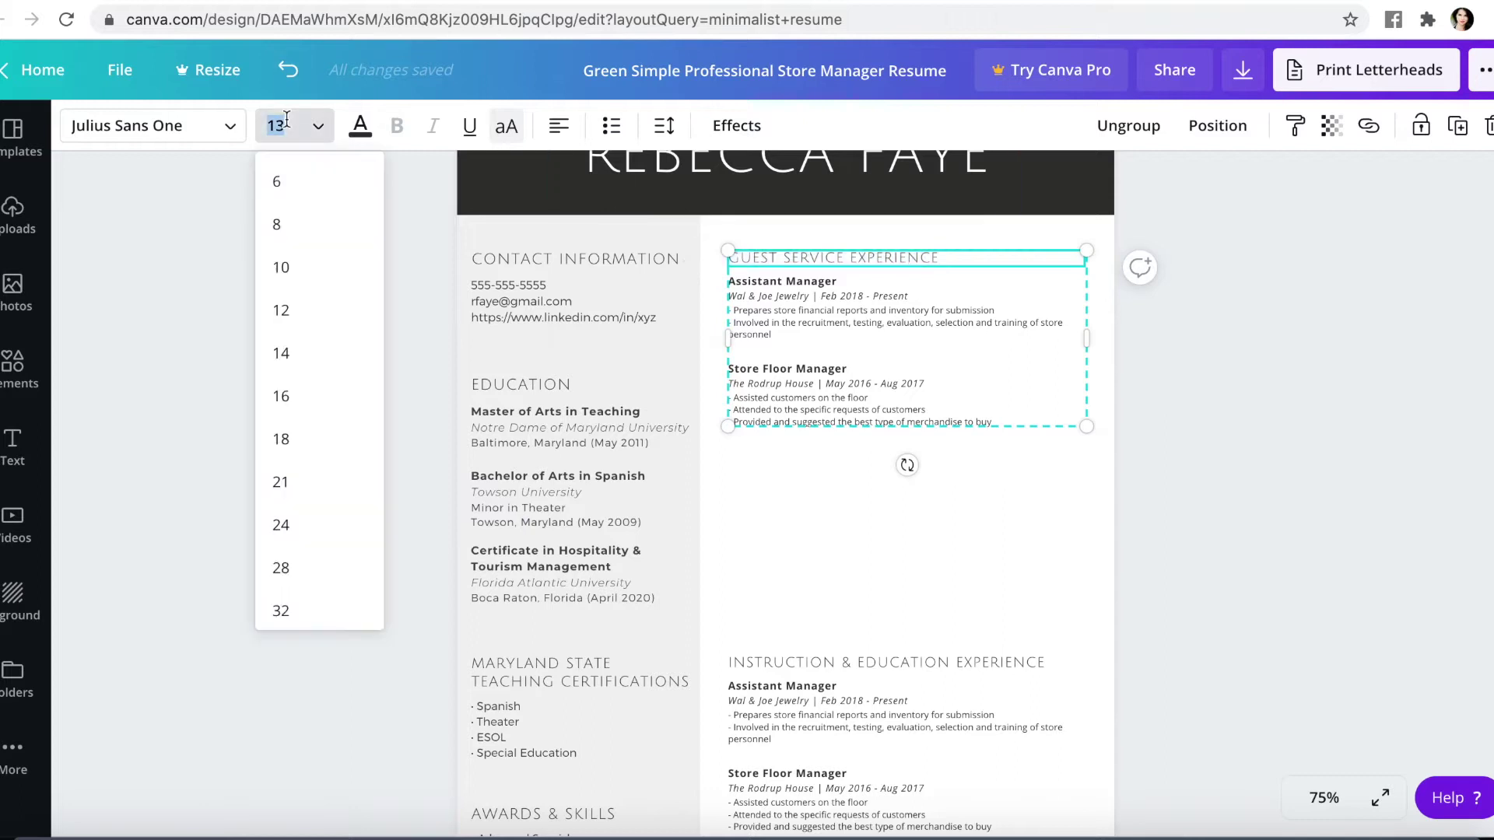
key(Return)
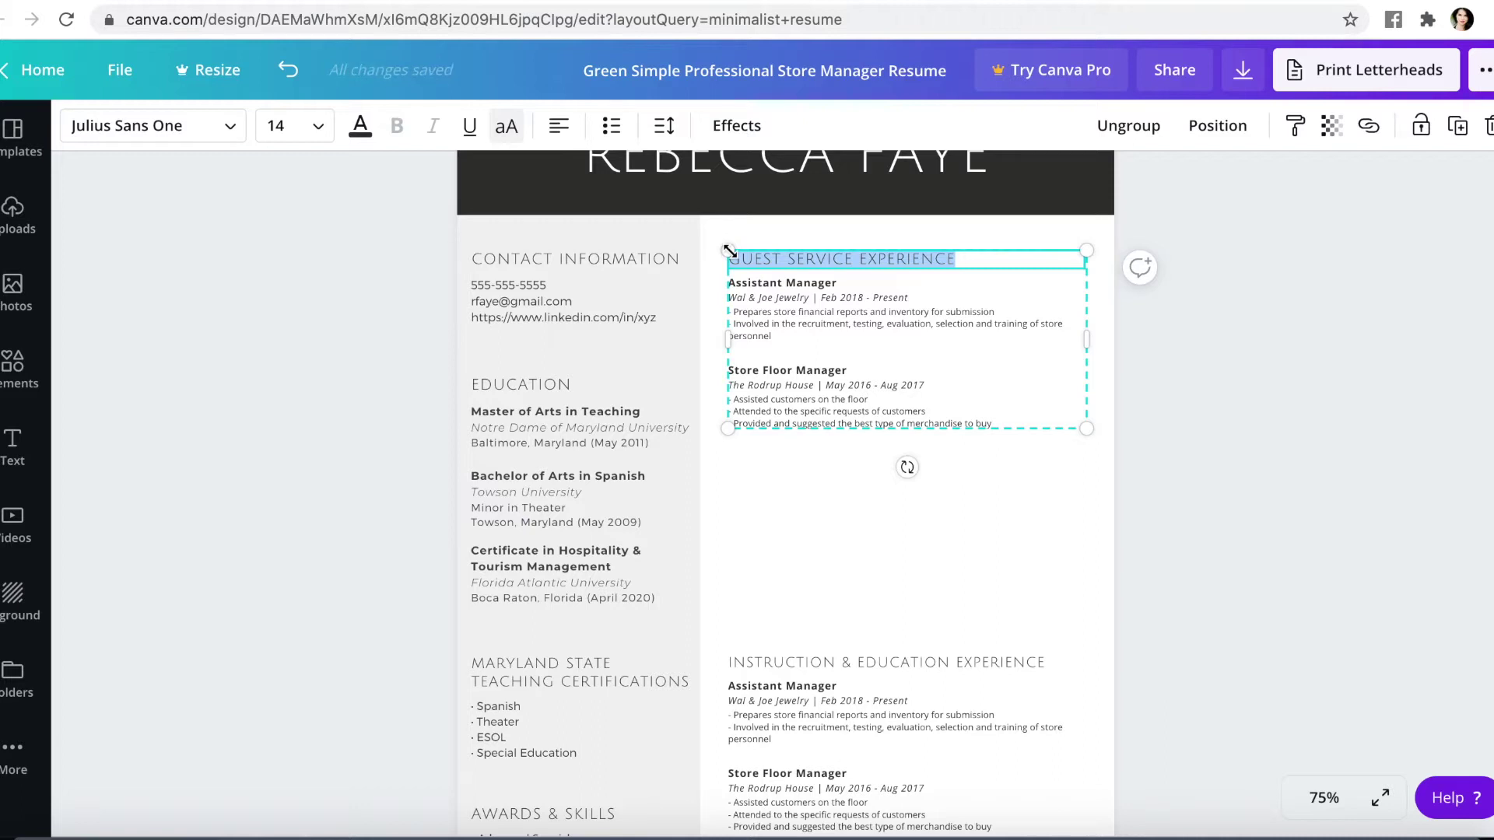
click(281, 127)
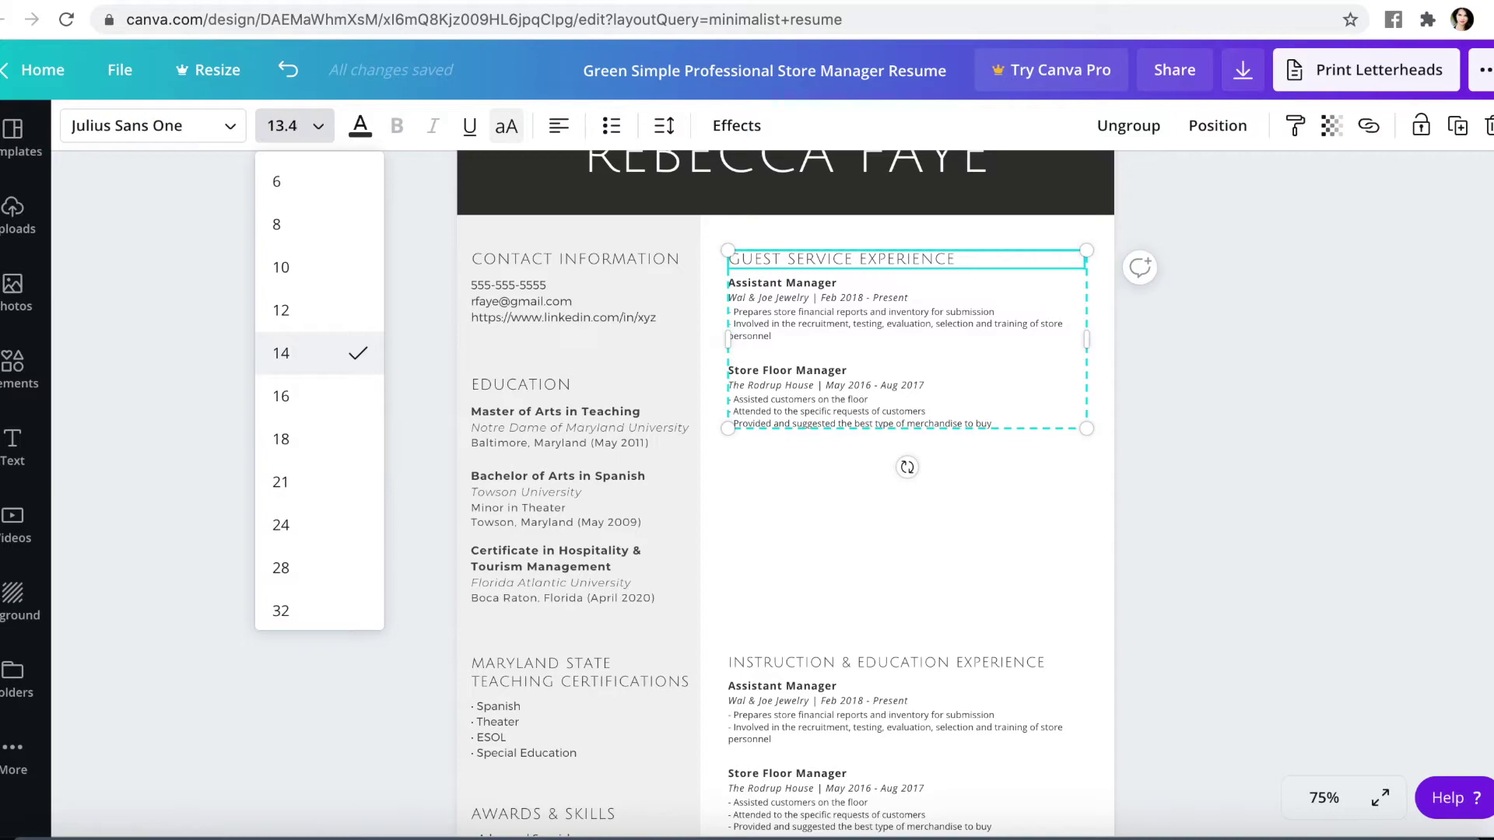
text(13.4)
key(Return)
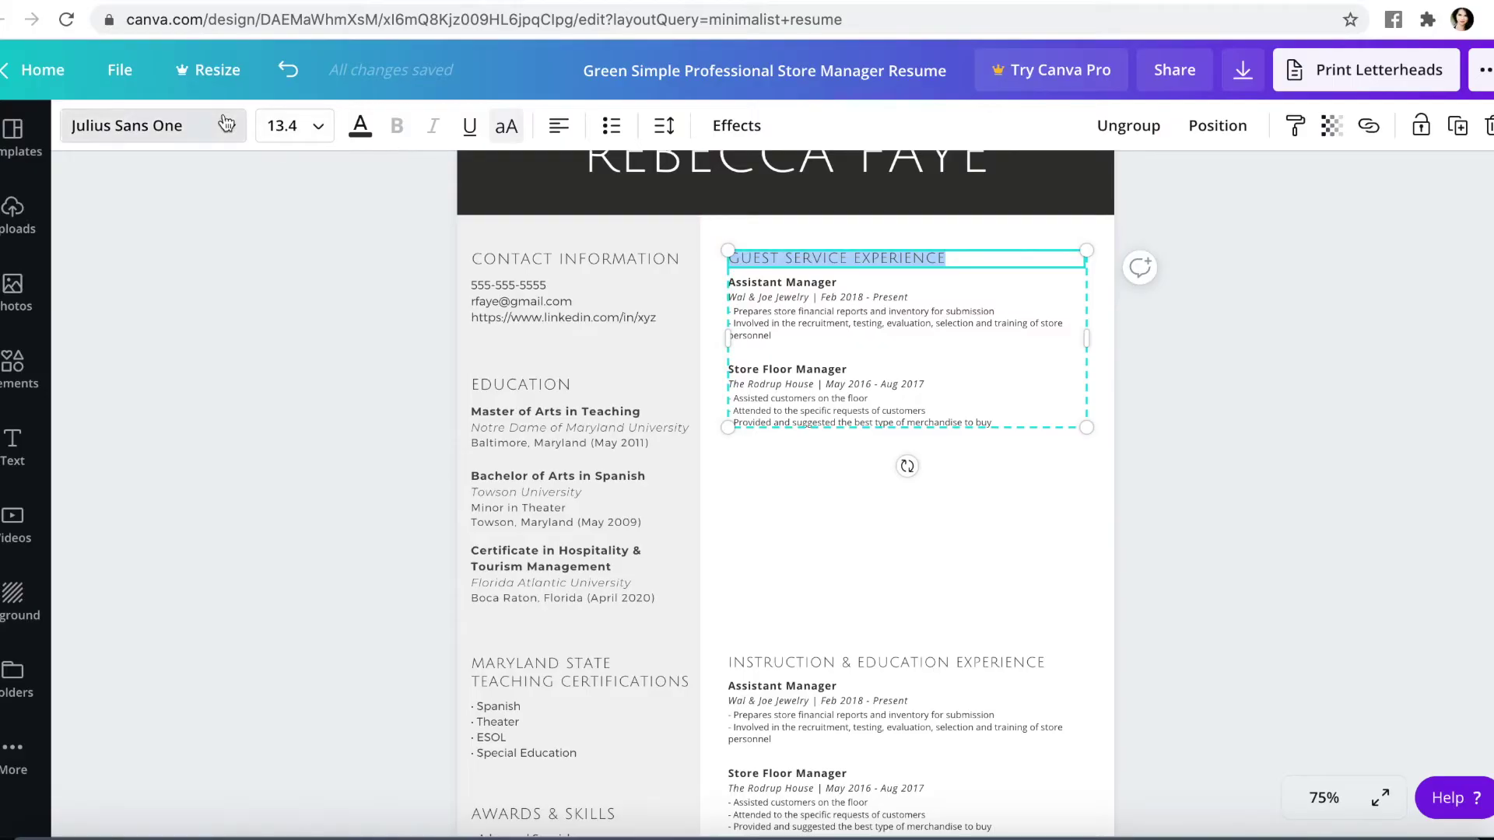
click(276, 126)
text(14)
key(Return)
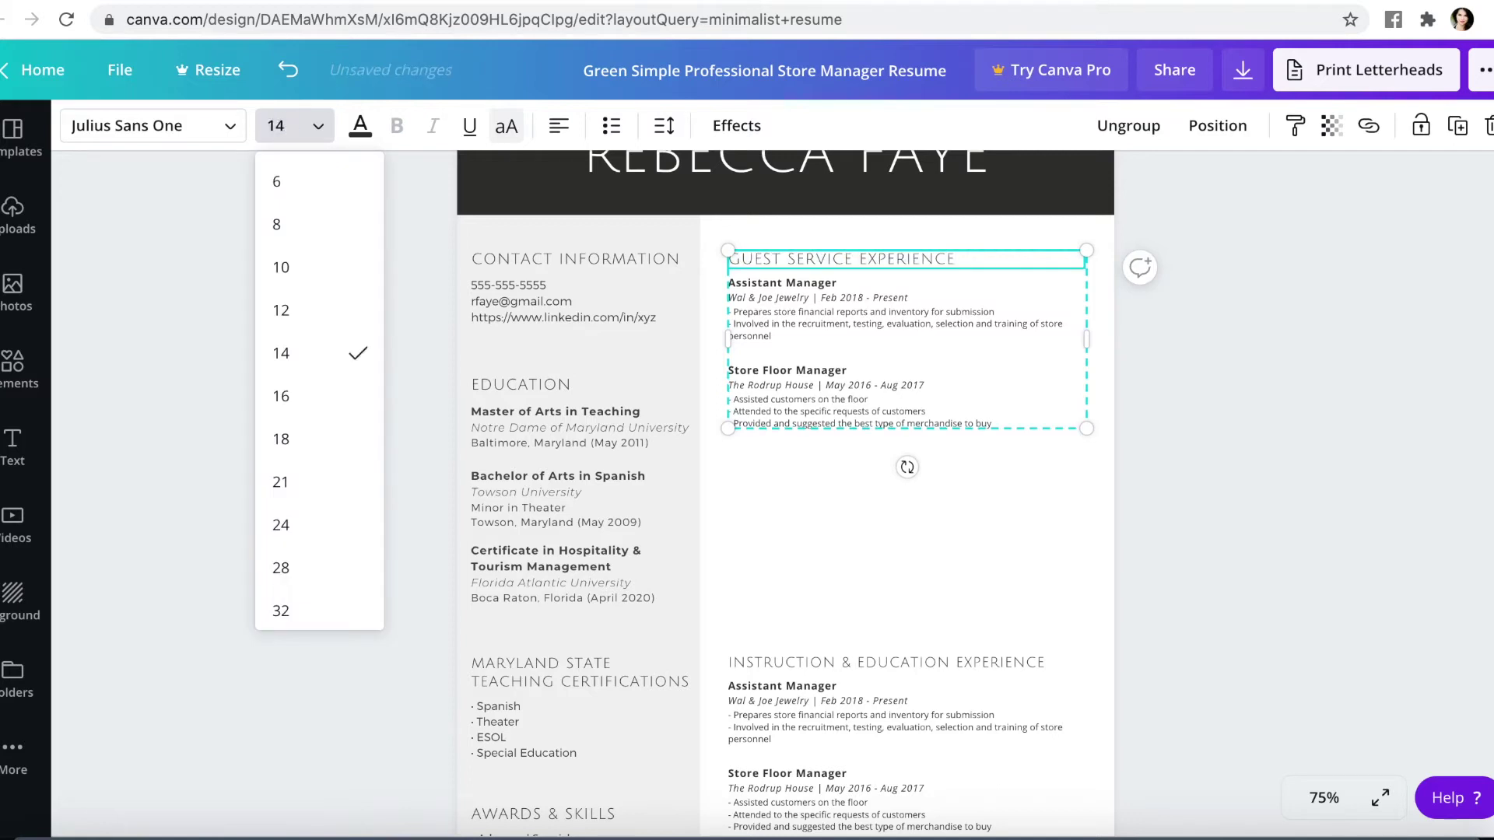
Select the whole Instruction & Education Experience heading and enter font size 14.
click(778, 668)
double_click(778, 668)
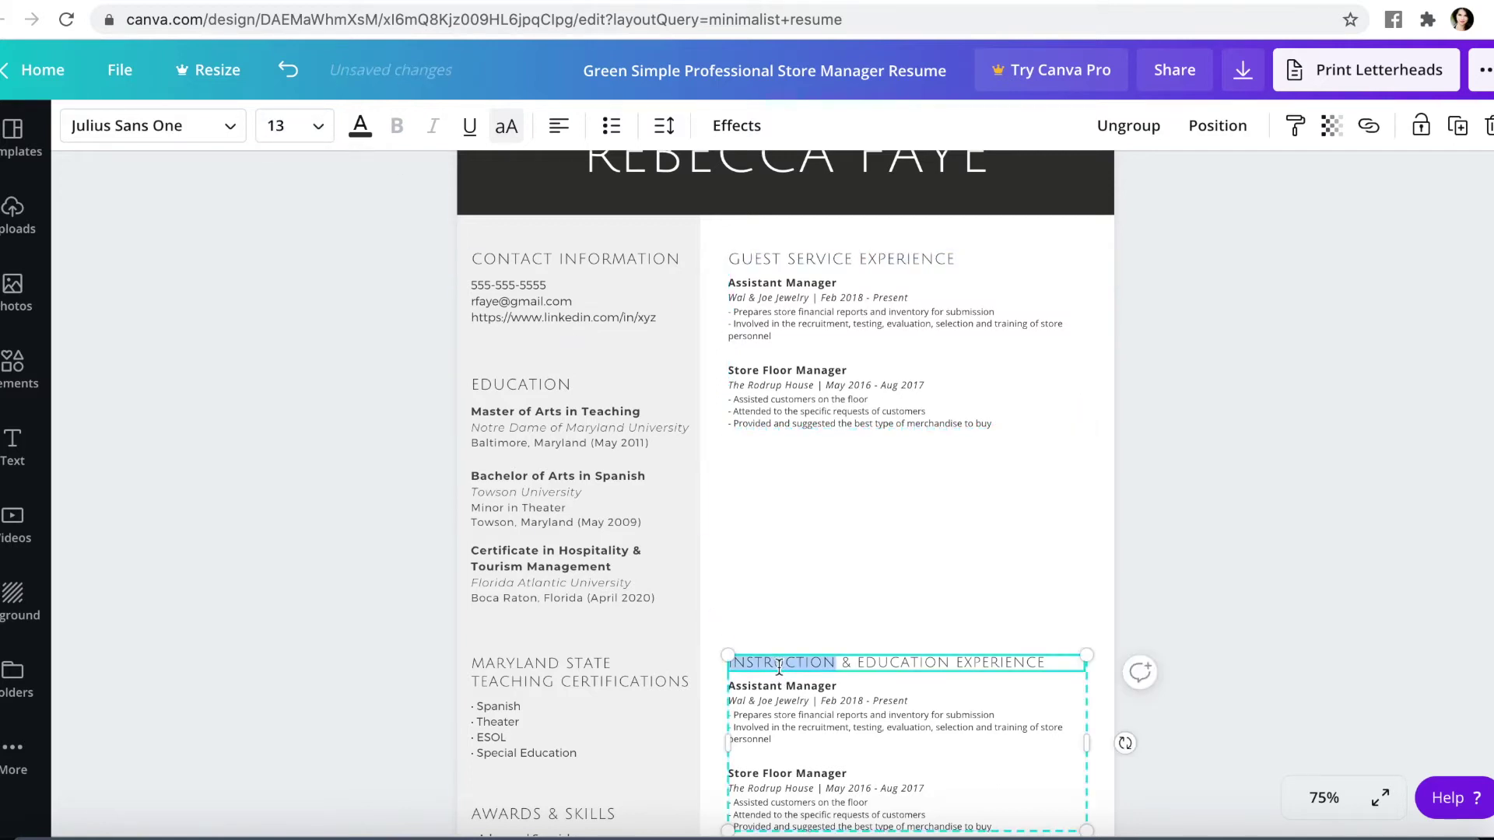
triple_click(778, 668)
click(276, 127)
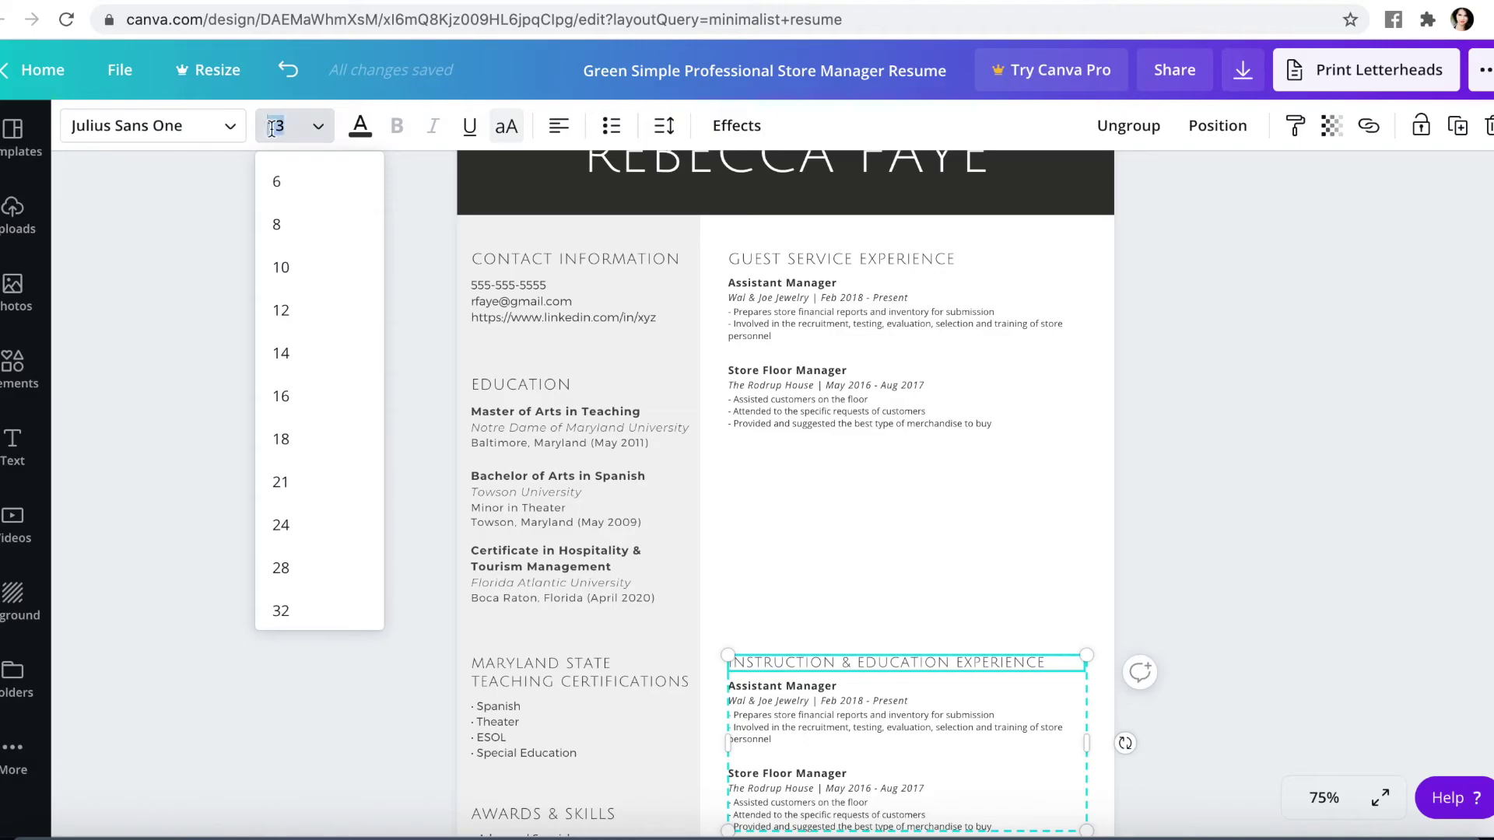
text(14)
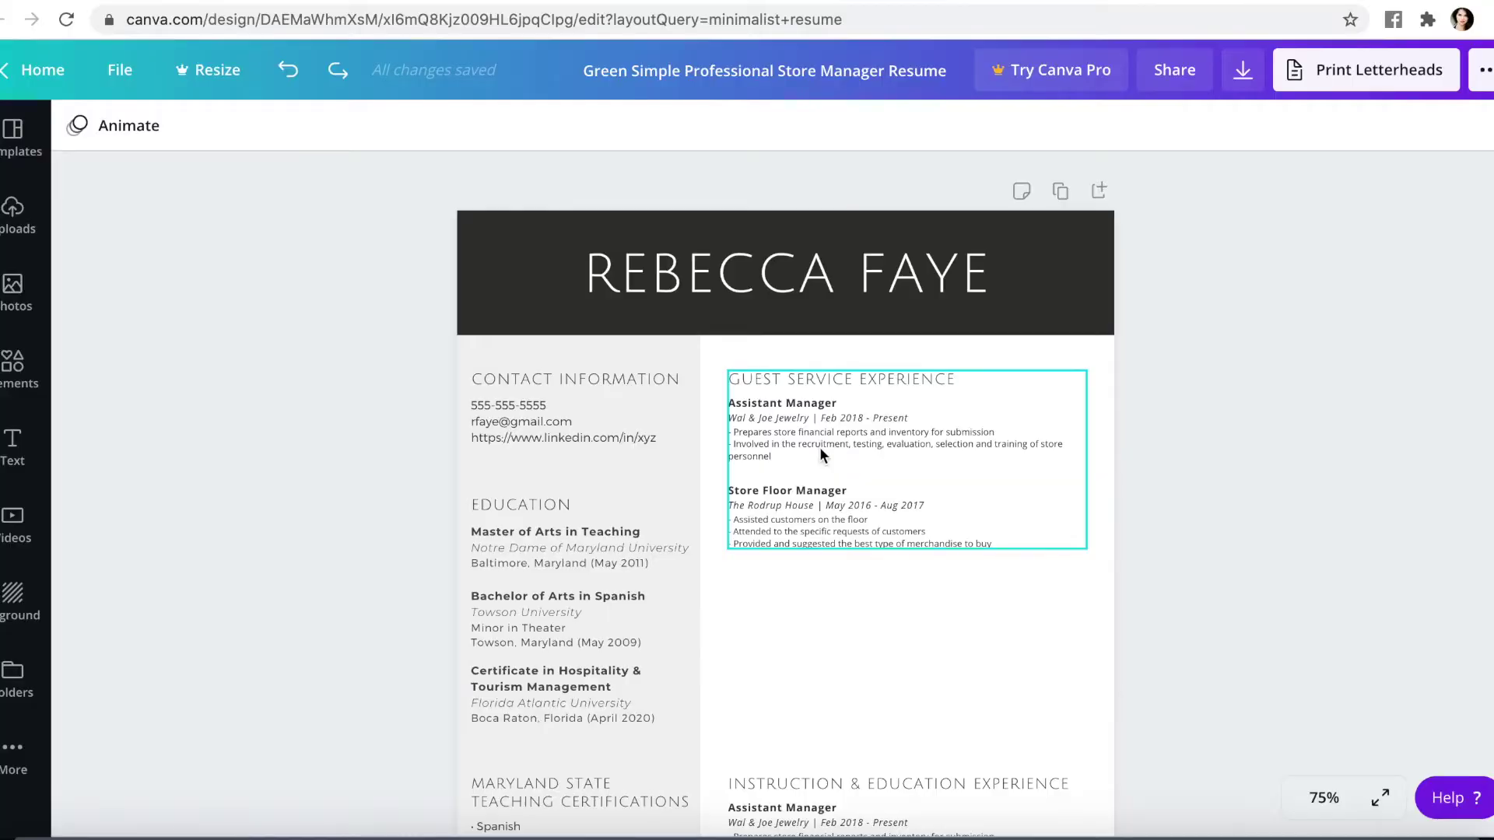
Undo an accidental move of the Guest Service group, then ungroup it into separate pieces.
click(821, 449)
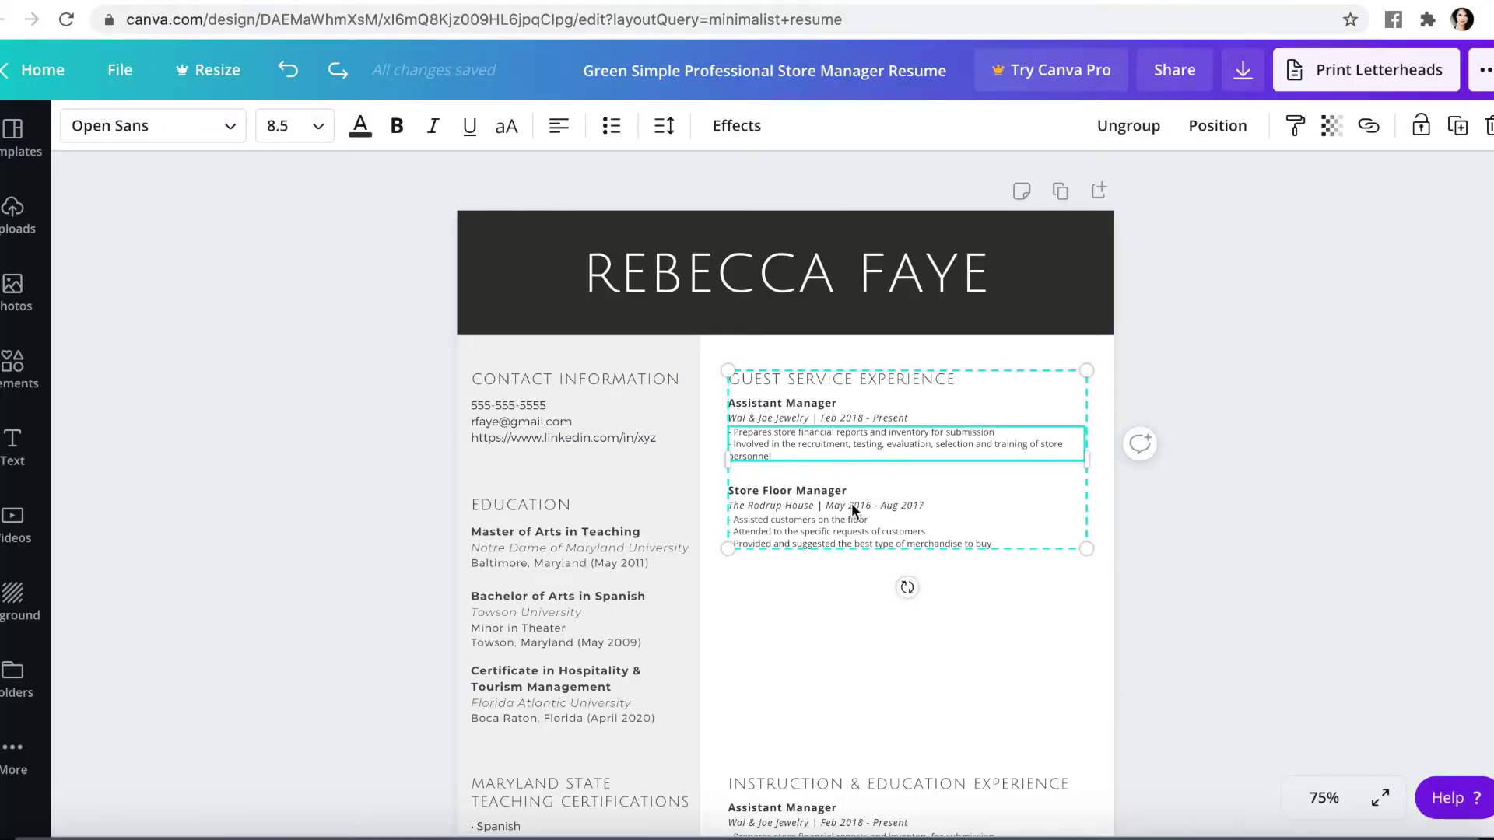
click(823, 503)
drag(823, 503, 856, 501)
click(884, 588)
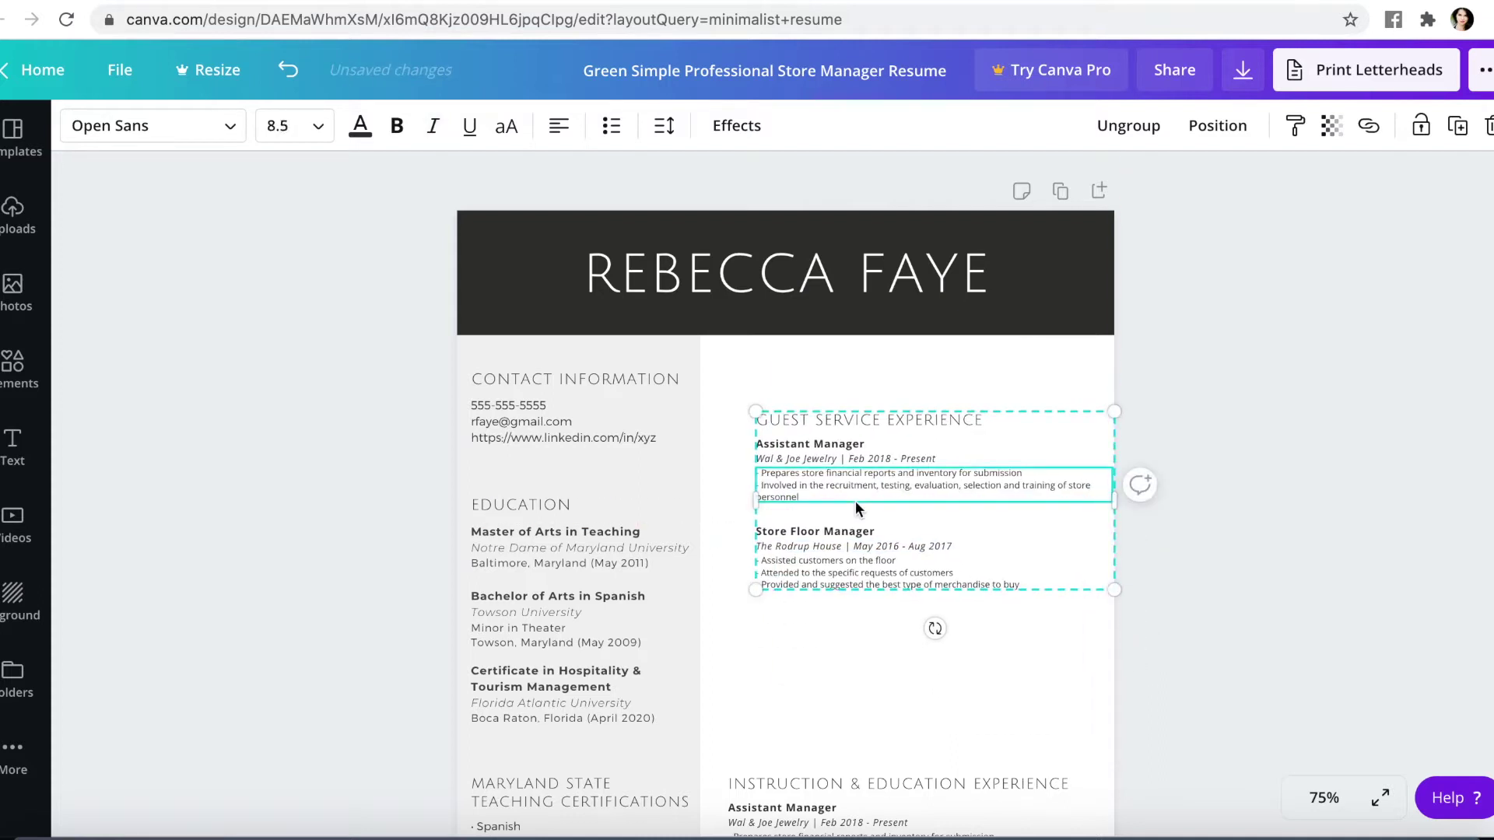
key(ctrl+z)
key(ctrl+z)
right_click(856, 501)
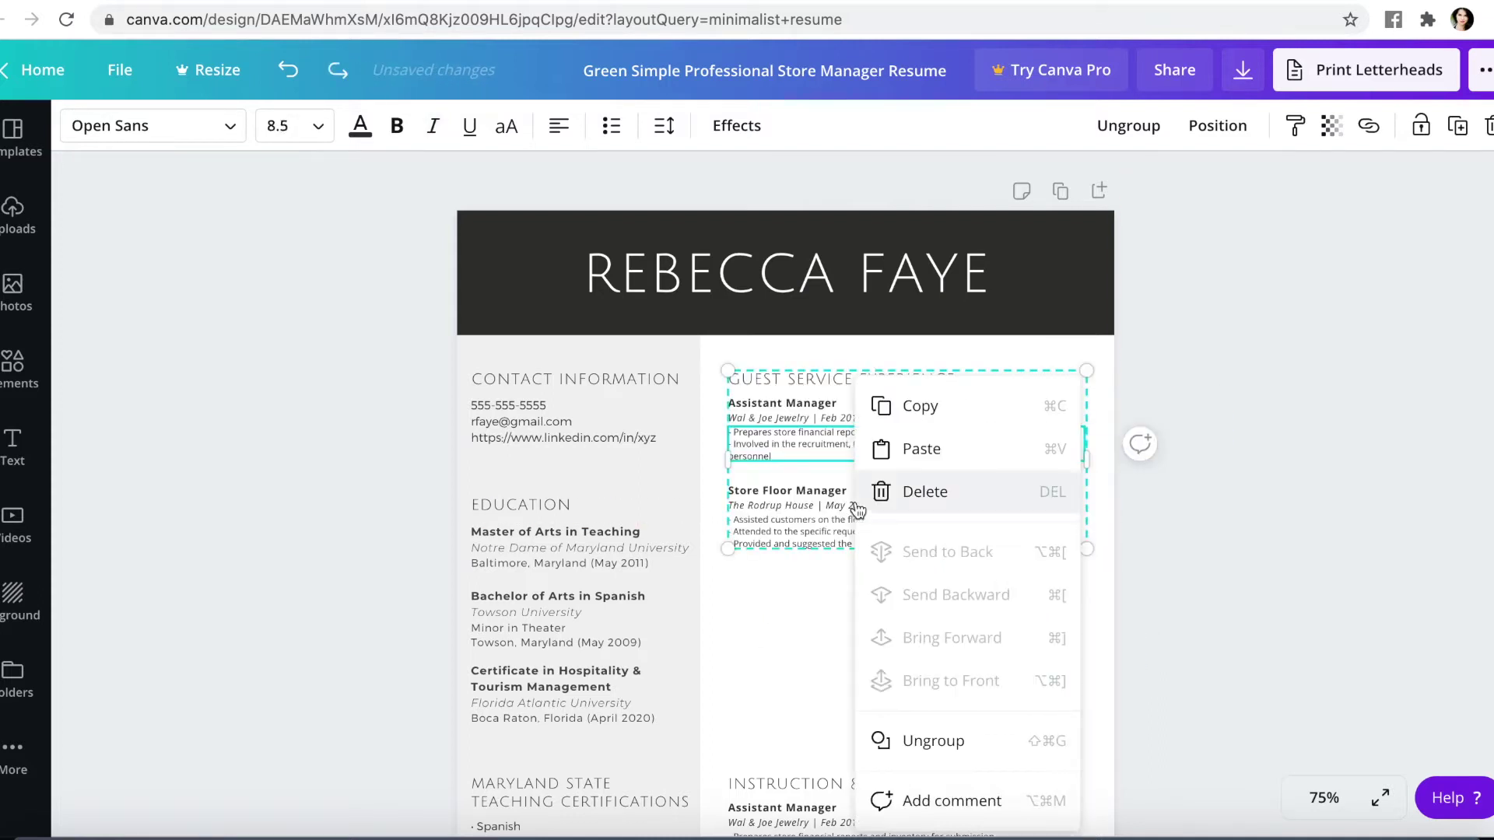
click(914, 744)
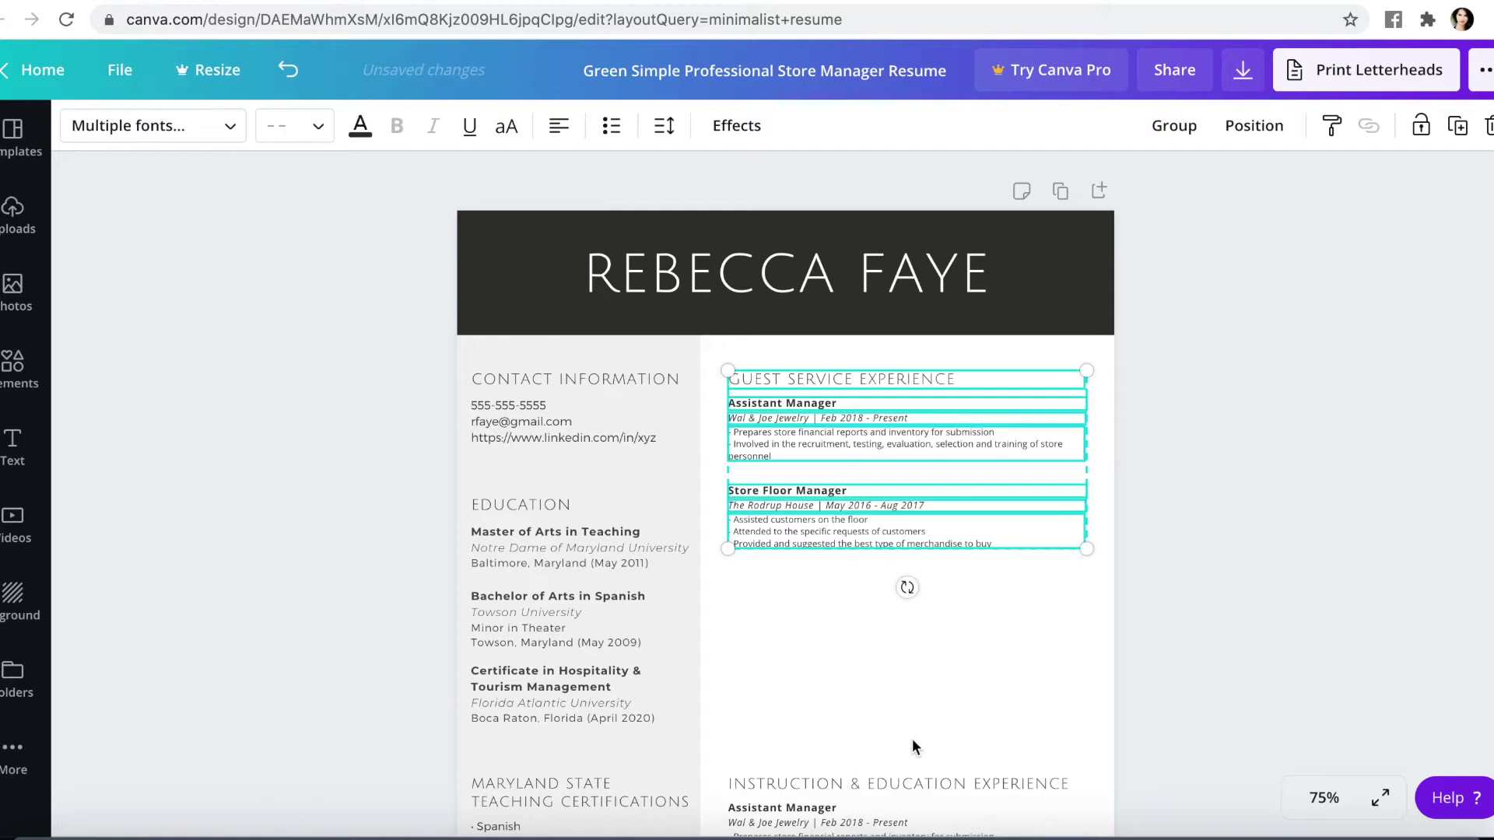
click(1418, 587)
Delete the Wal & Joe, Assistant Manager, Store Floor Manager and Rodrup House lines and bullets.
drag(937, 418, 1092, 417)
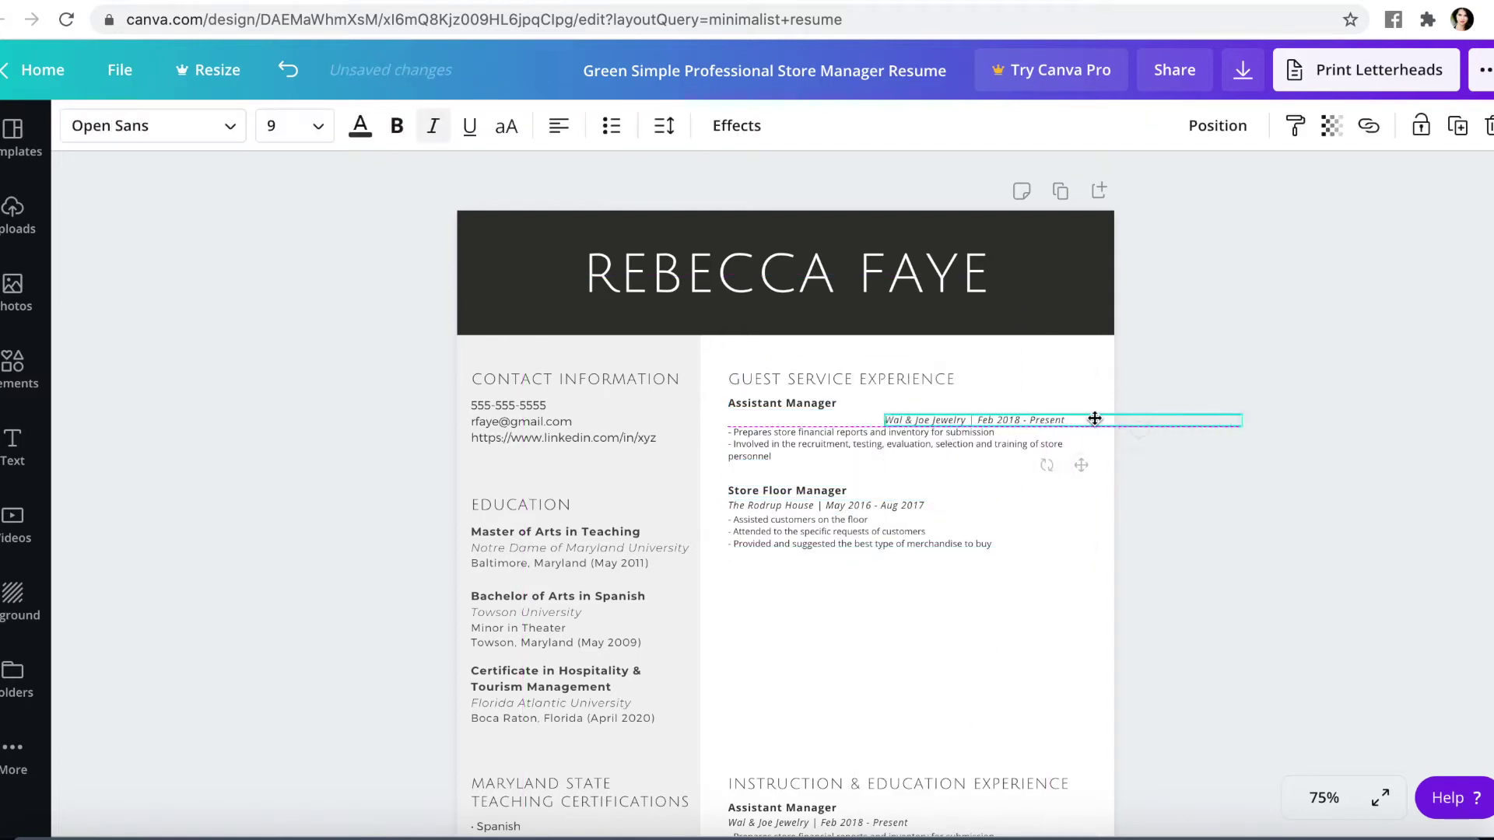
key(Delete)
click(945, 443)
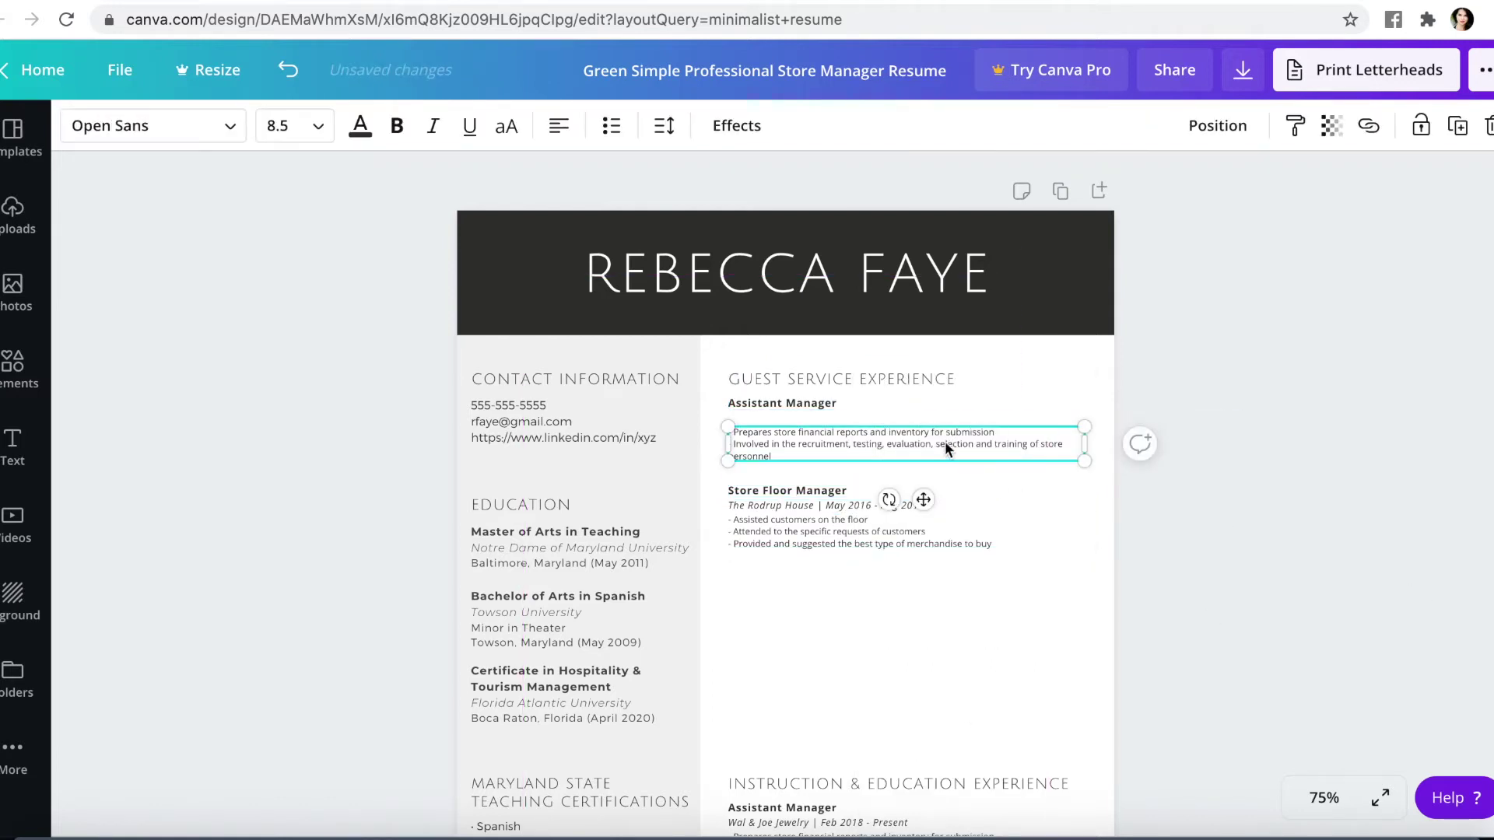
key(Delete)
click(817, 408)
key(Delete)
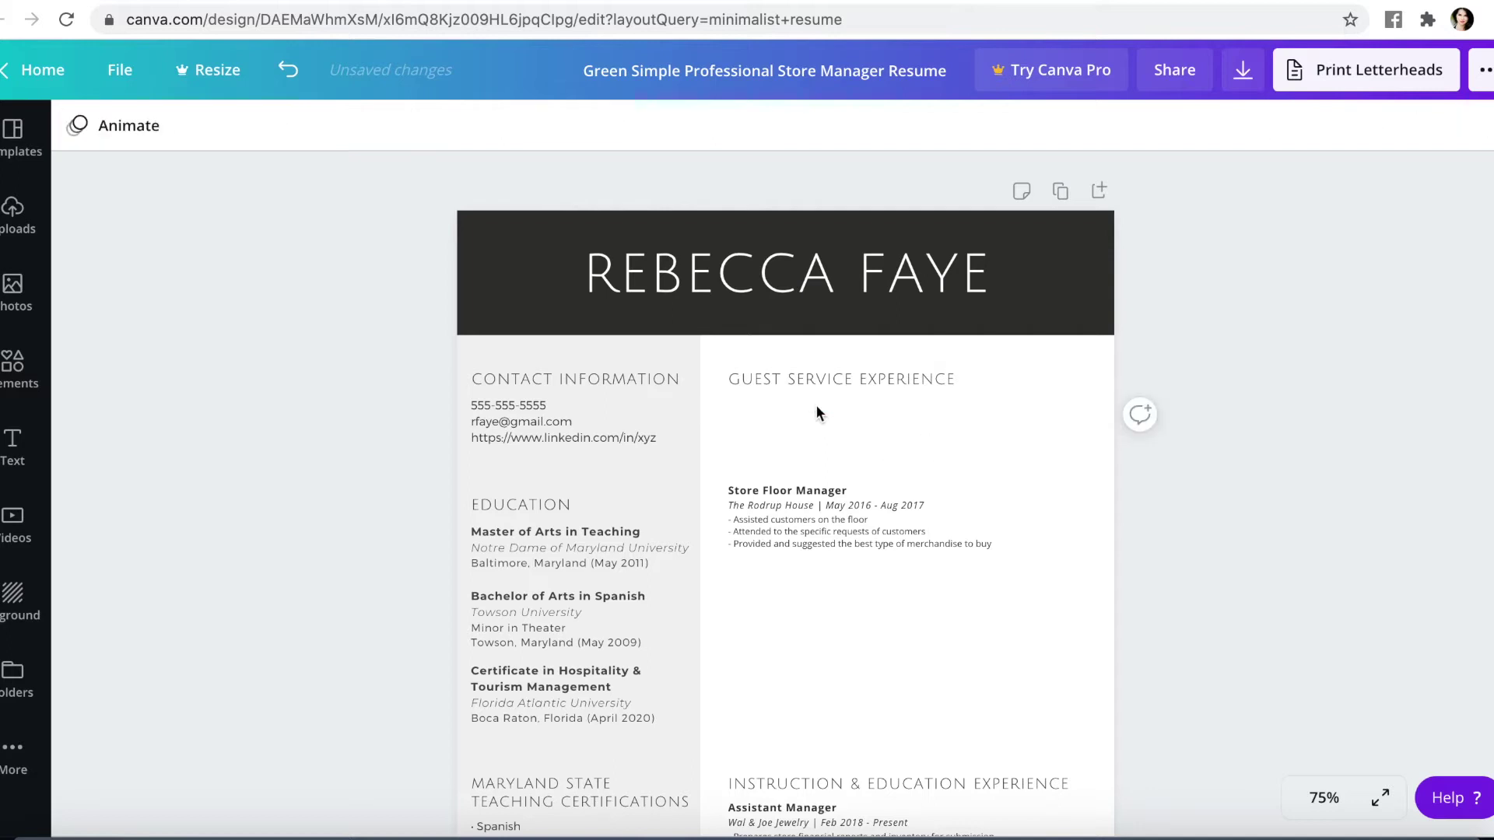
click(798, 489)
key(Delete)
click(796, 512)
key(Delete)
click(789, 508)
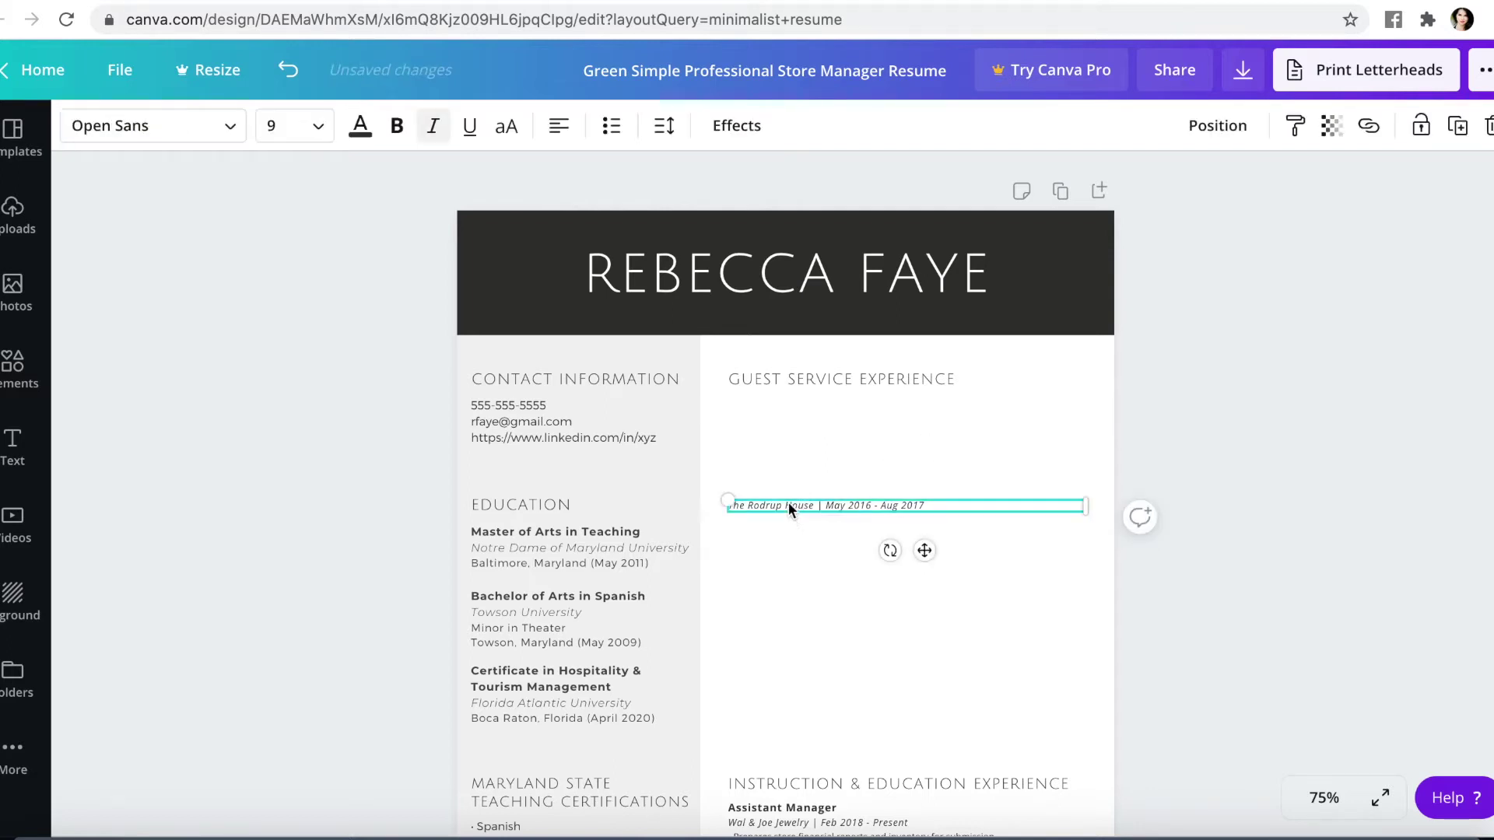
key(Delete)
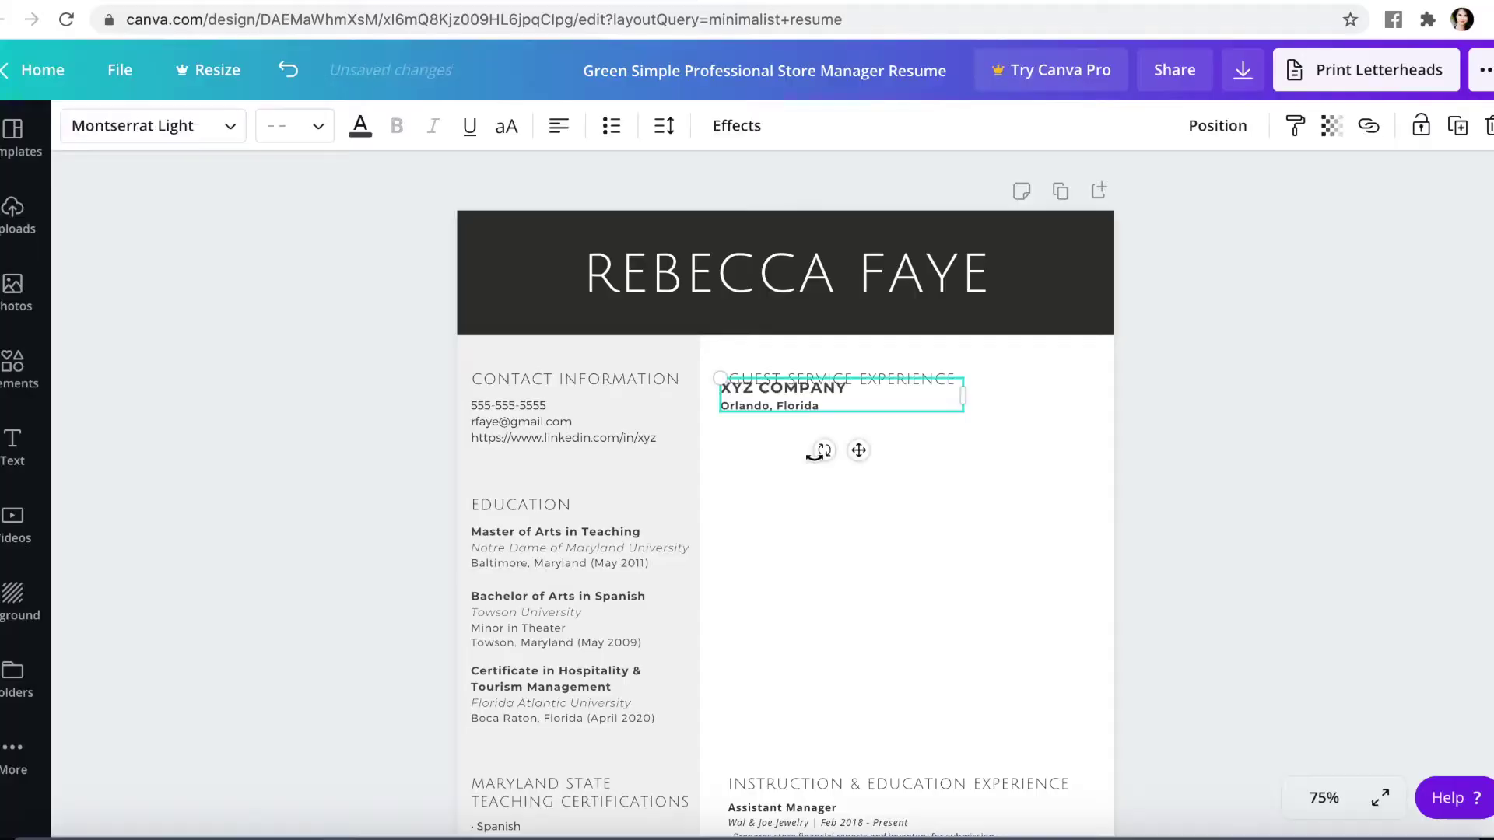
Position the new XYZ Company, Orlando, Florida entry text below the Guest Service heading.
drag(814, 455, 839, 418)
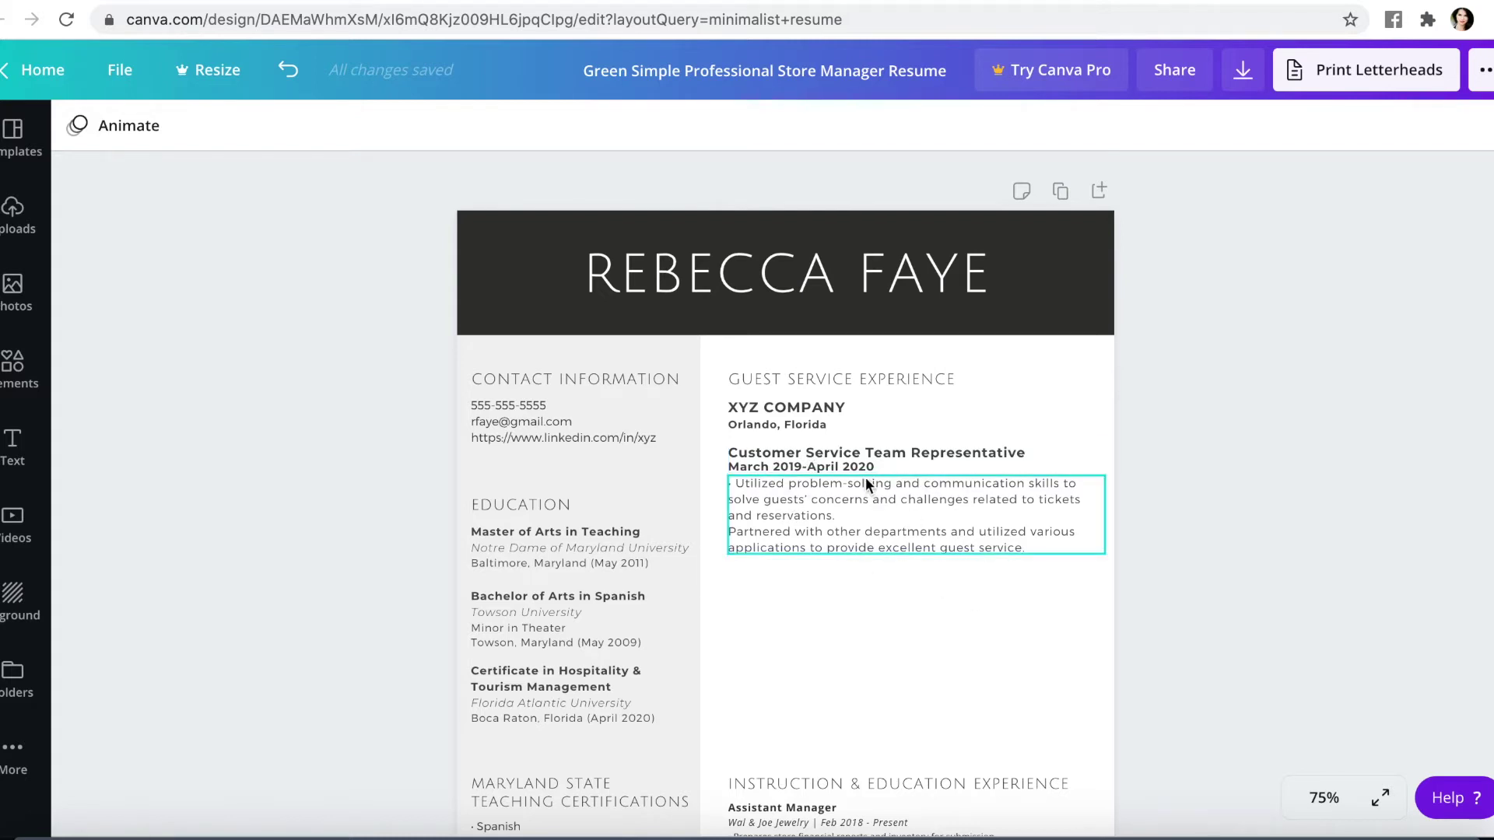
Align the bullets and duplicate the Customer Service Team Representative title block below them.
drag(853, 508, 856, 509)
click(1283, 460)
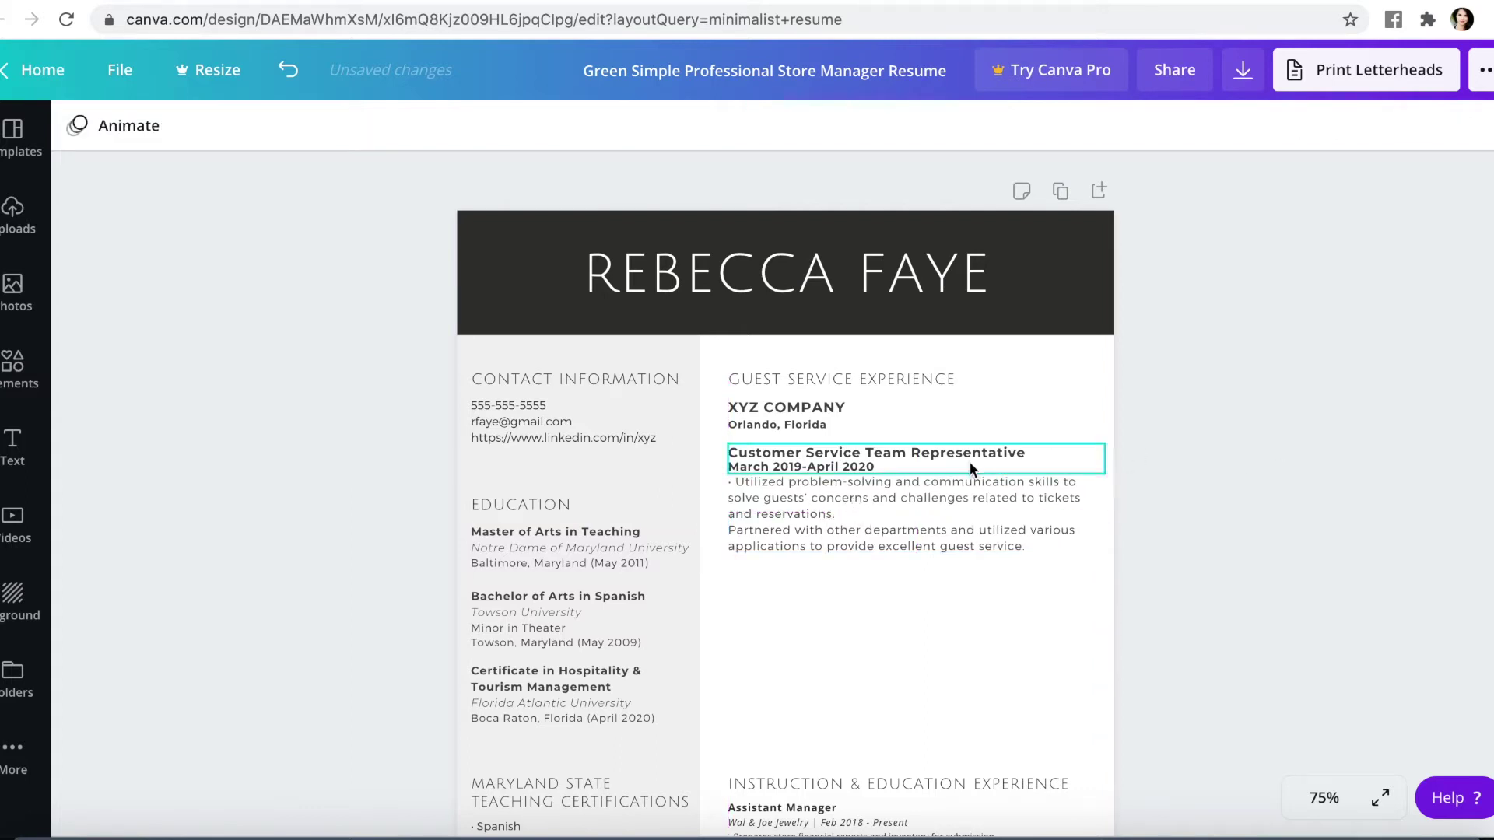
click(905, 465)
key(ctrl+d)
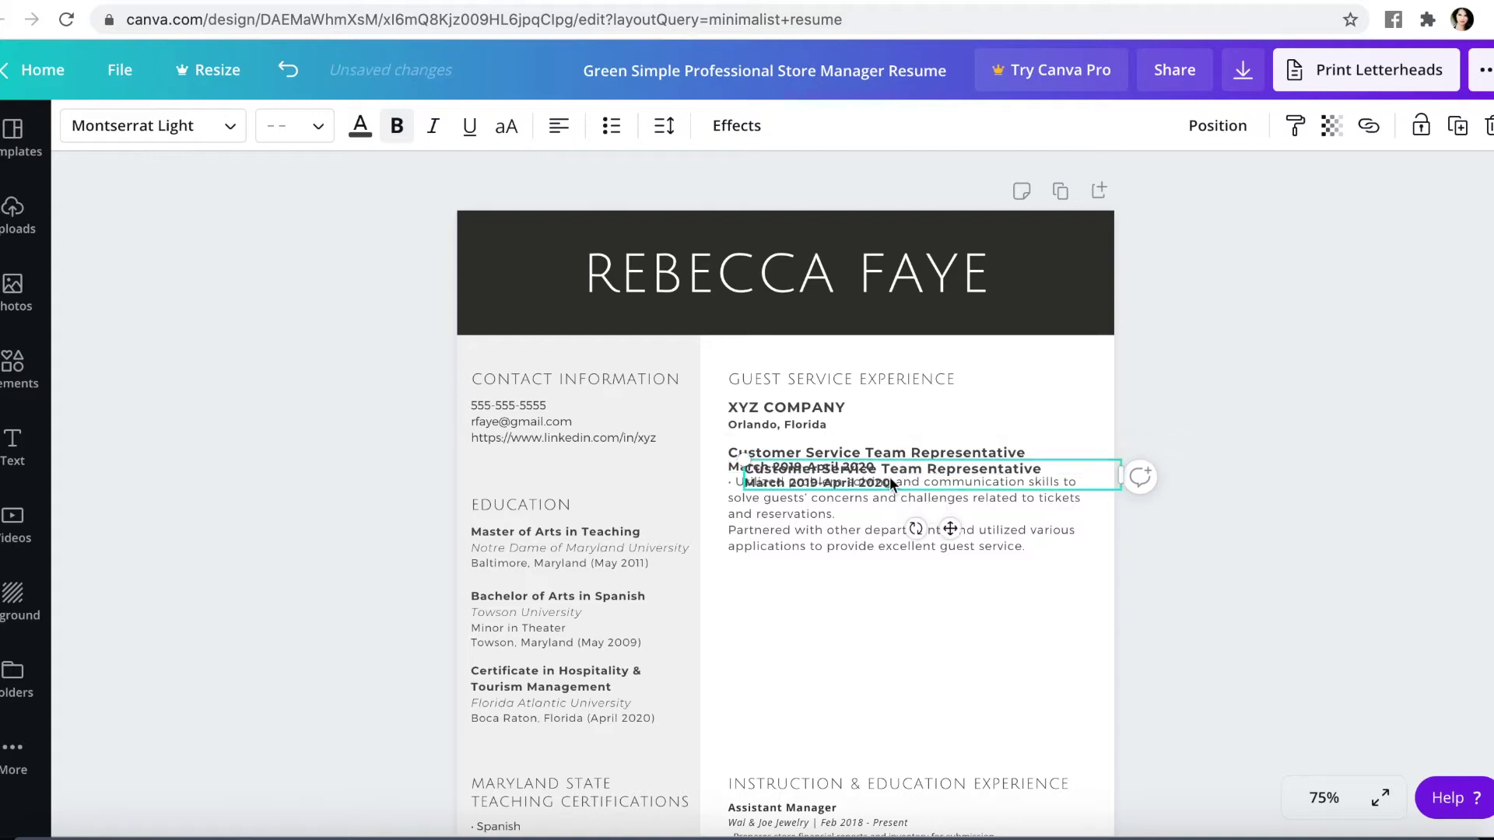
drag(888, 483, 872, 586)
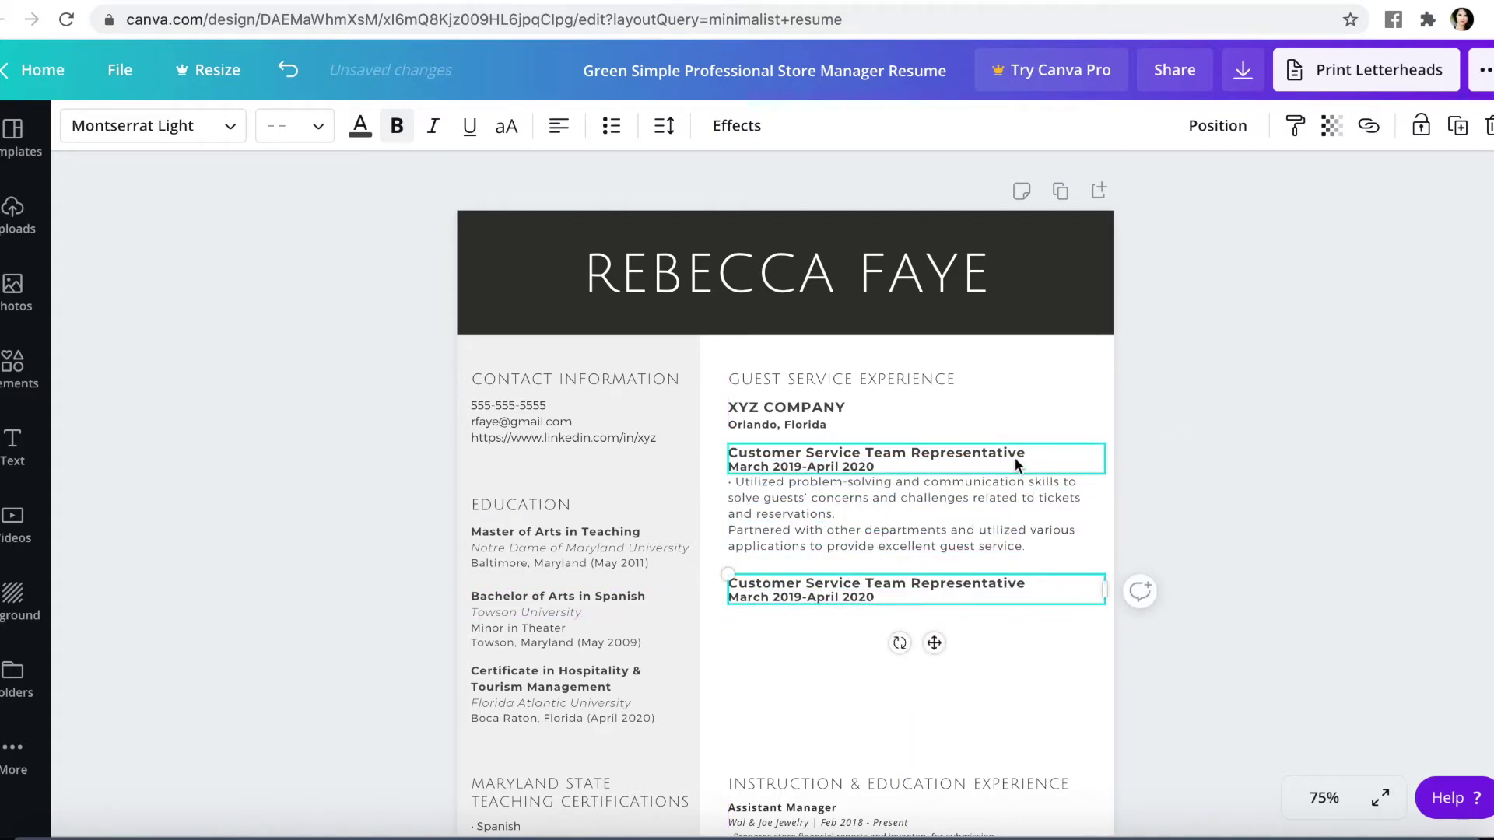
scroll(830, 677, down, 2)
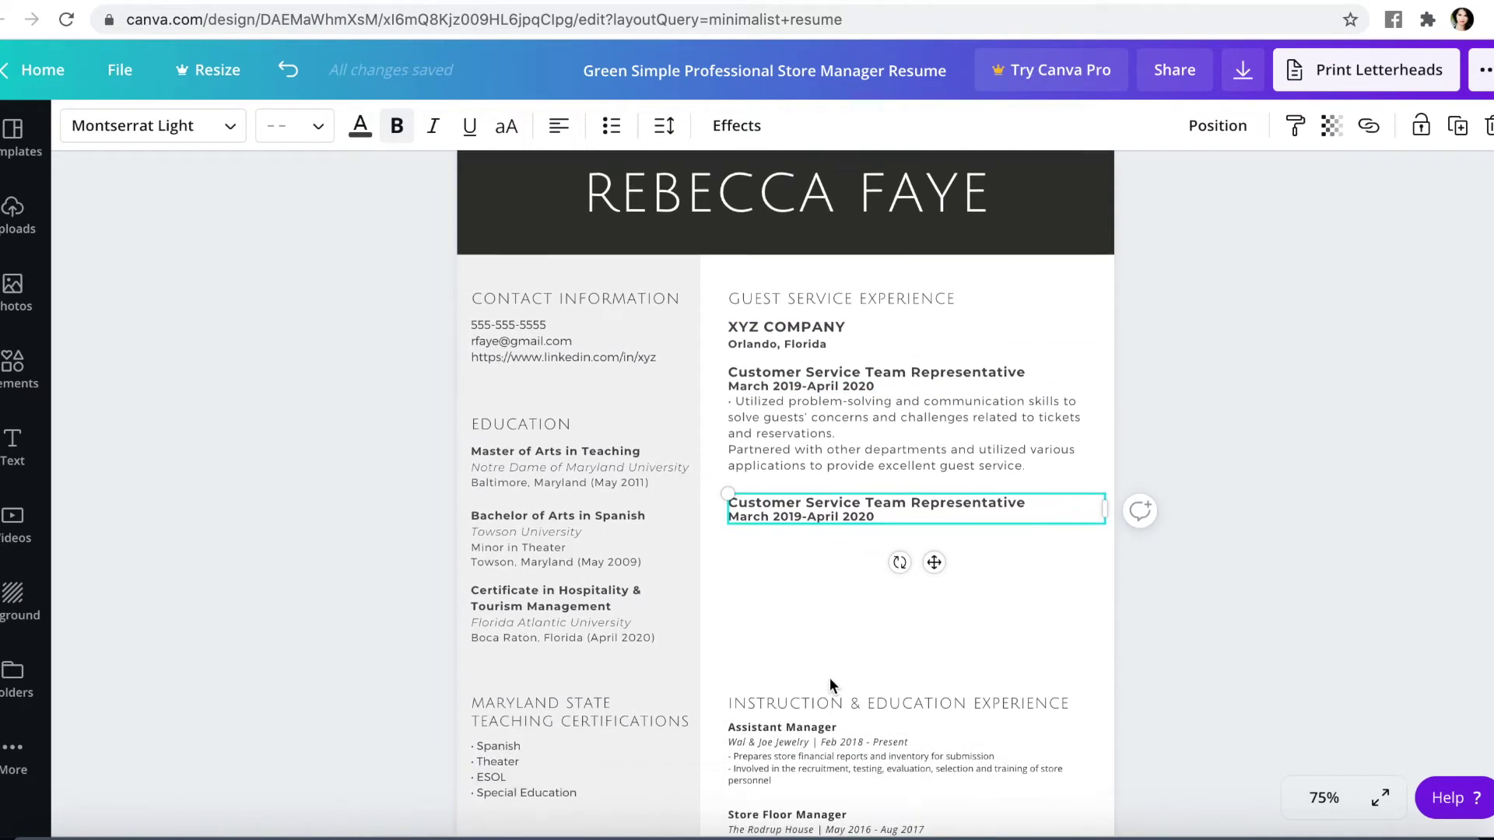
Ungroup the Instruction & Education section and move Assistant Manager up under the Guest Service entries.
click(790, 723)
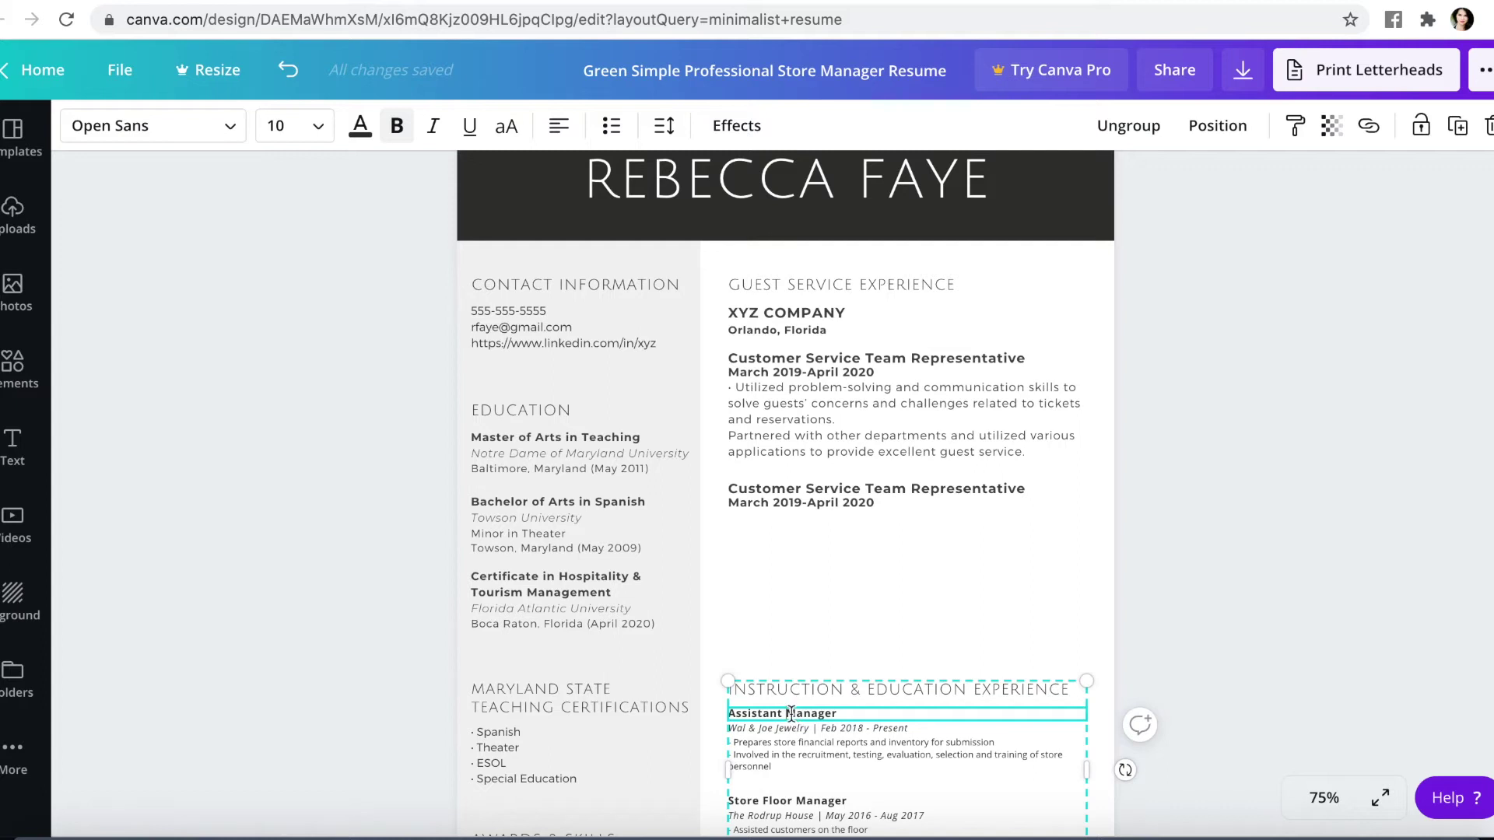
scroll(940, 588, down, 2)
right_click(825, 614)
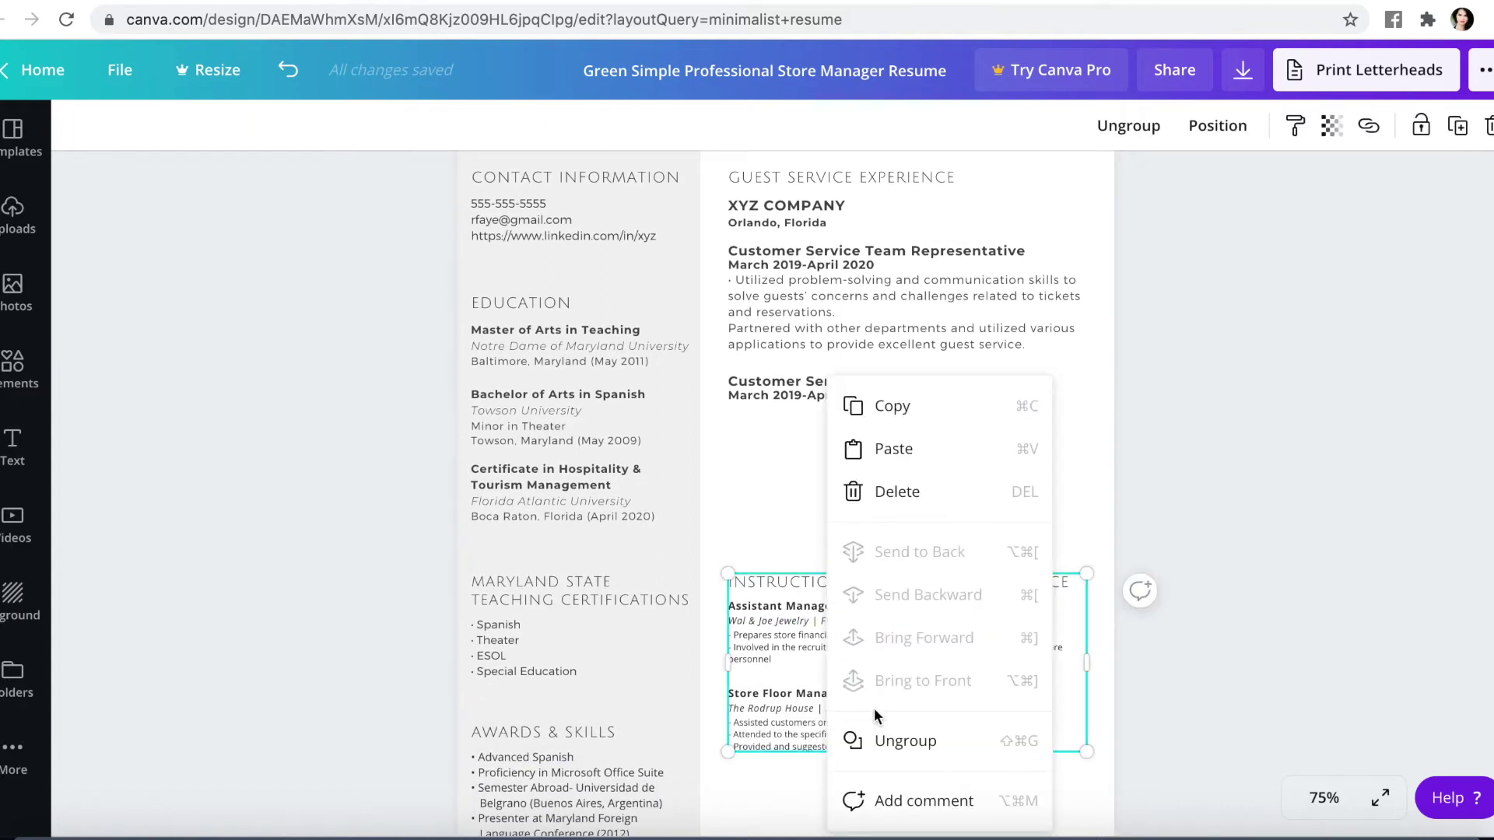
click(881, 743)
click(864, 511)
drag(824, 604, 828, 463)
Restyle the Assistant Manager text in Montserrat Light at size 12.
double_click(852, 463)
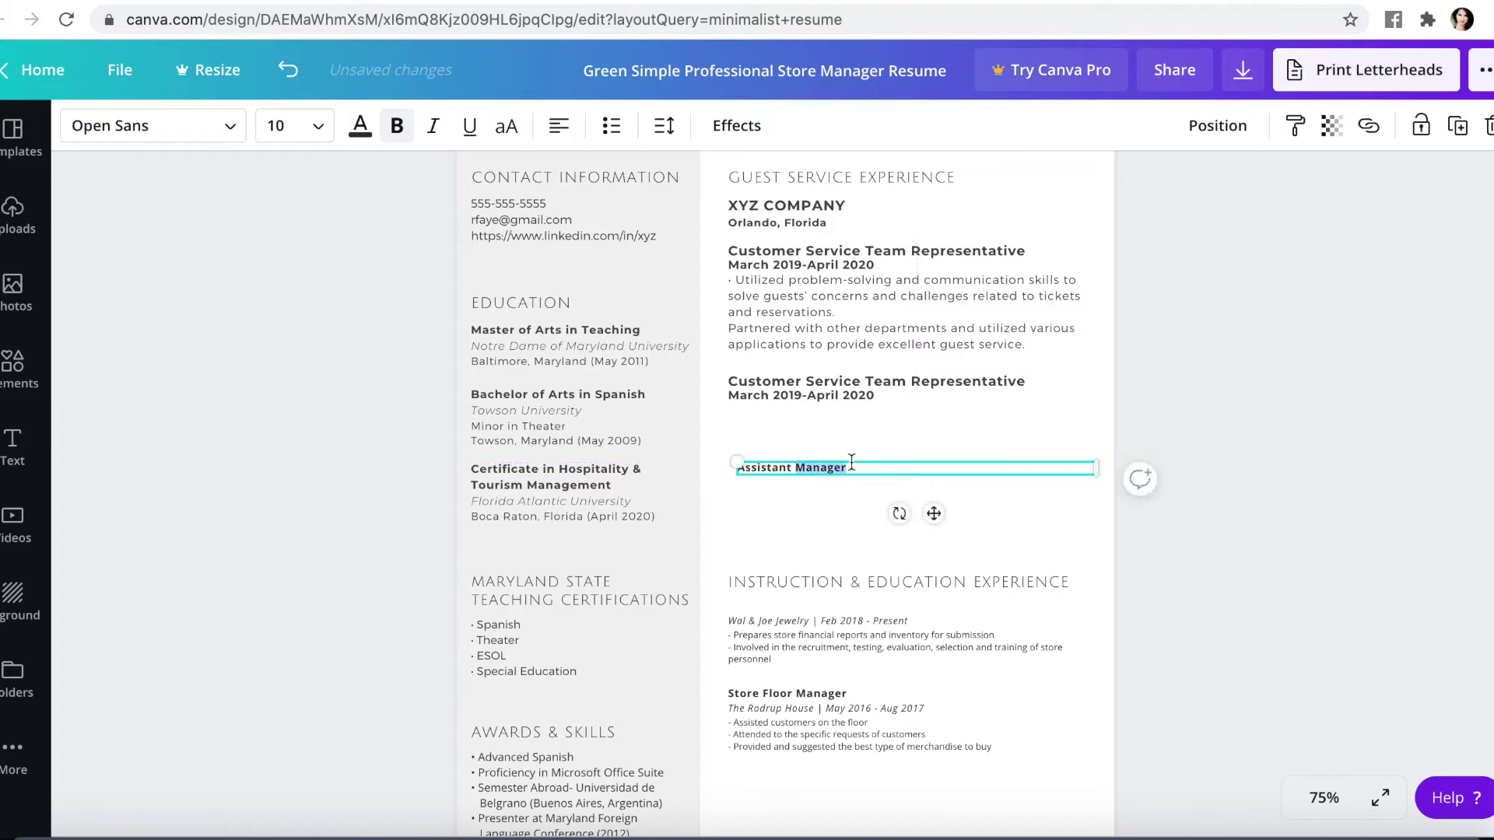
click(195, 129)
click(187, 276)
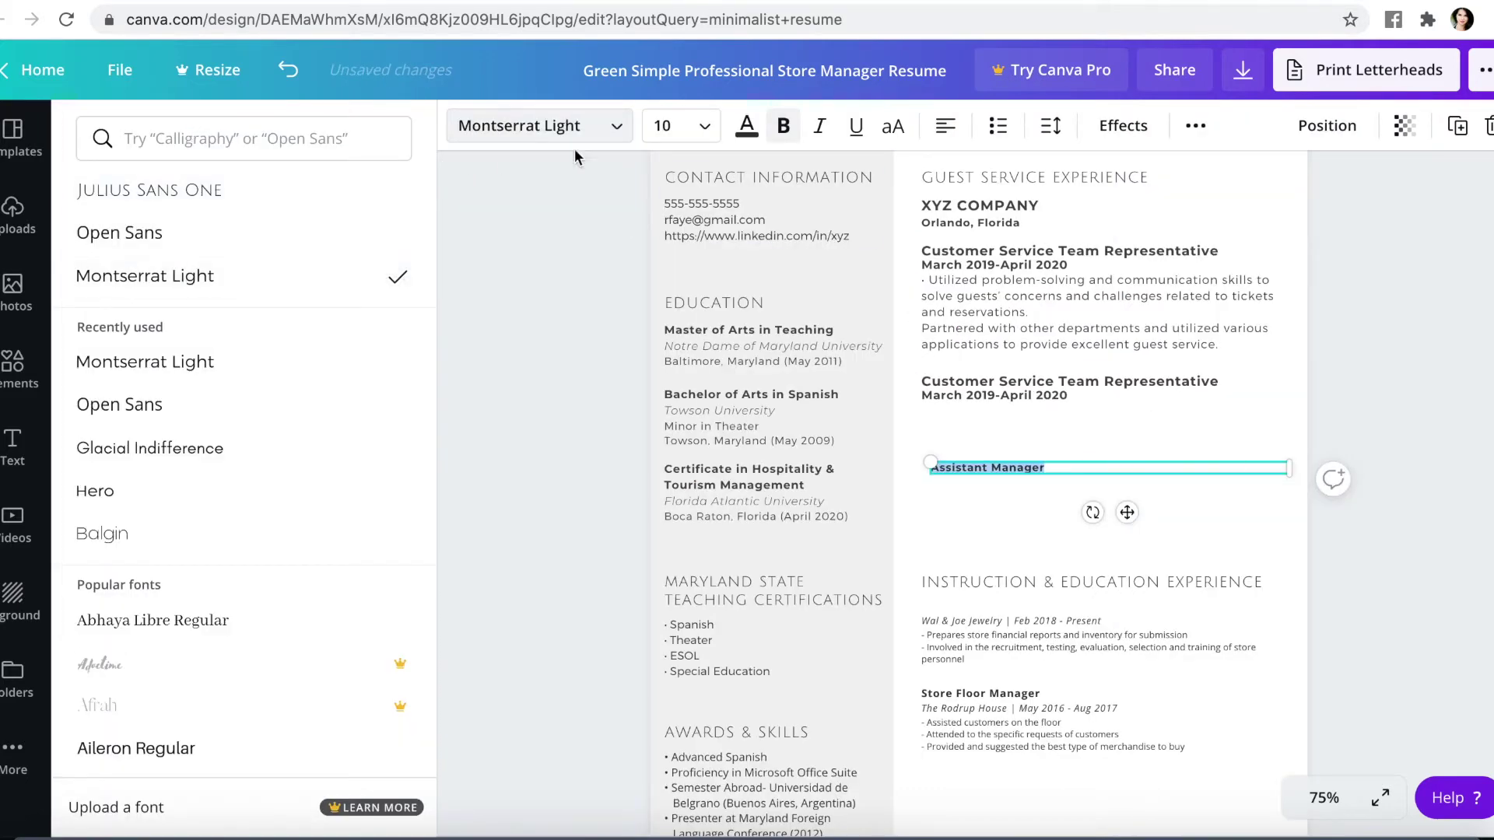
click(669, 125)
click(679, 305)
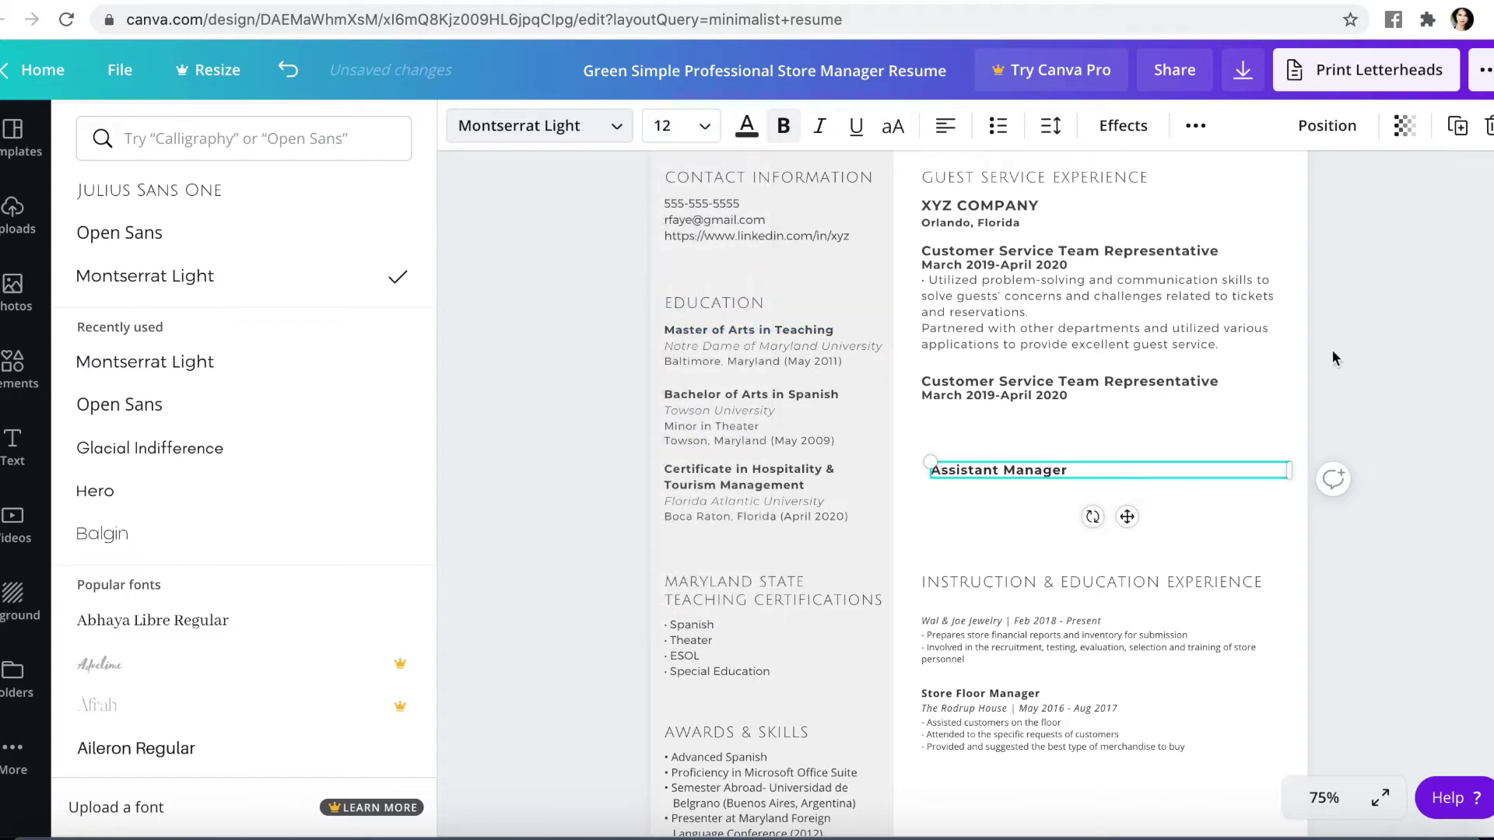
key(Escape)
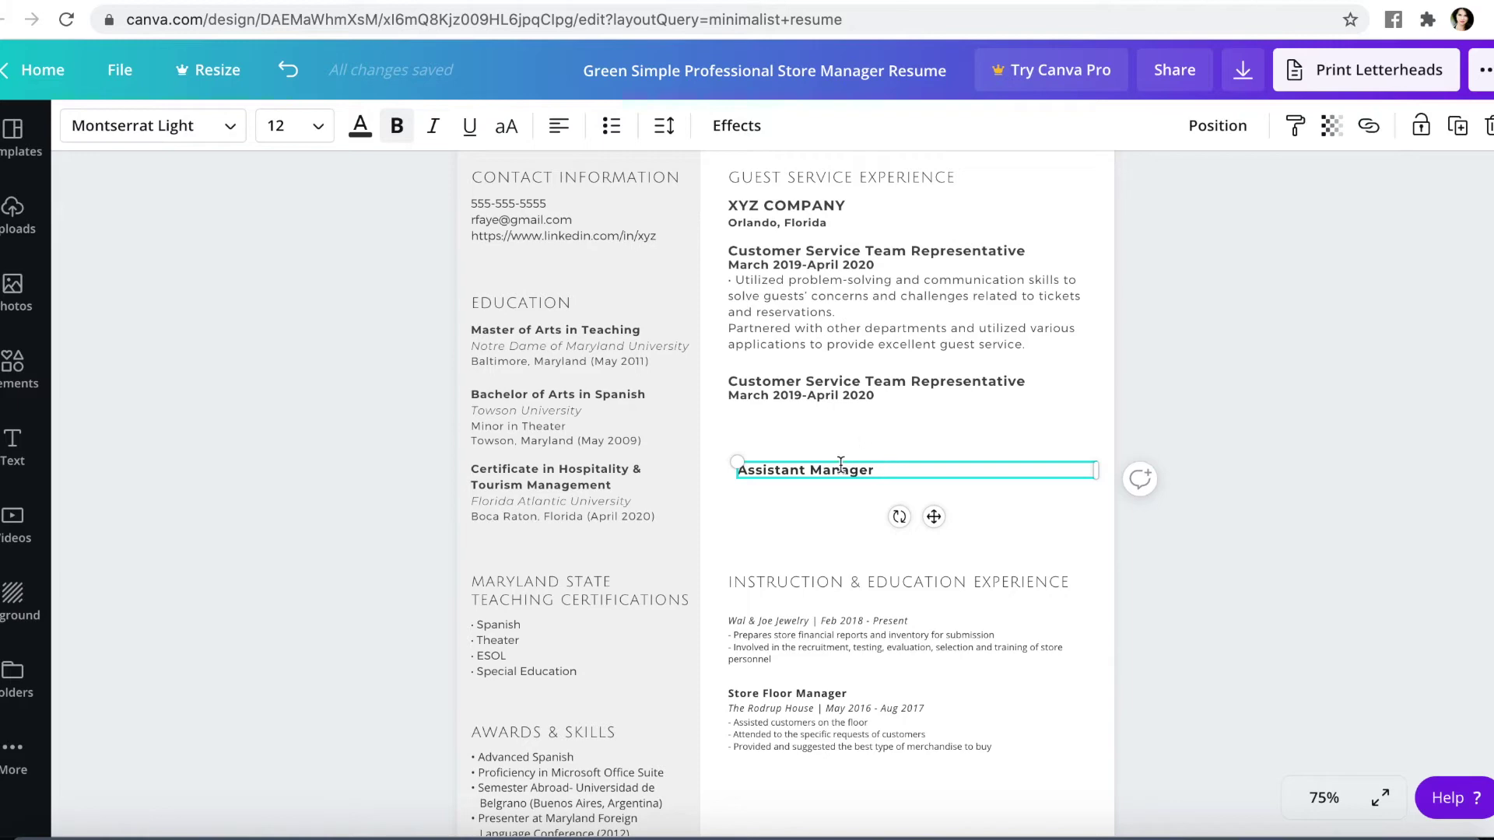
Replace the Assistant Manager text with the pasted two-bullet guest-service description.
key(BackSpace)
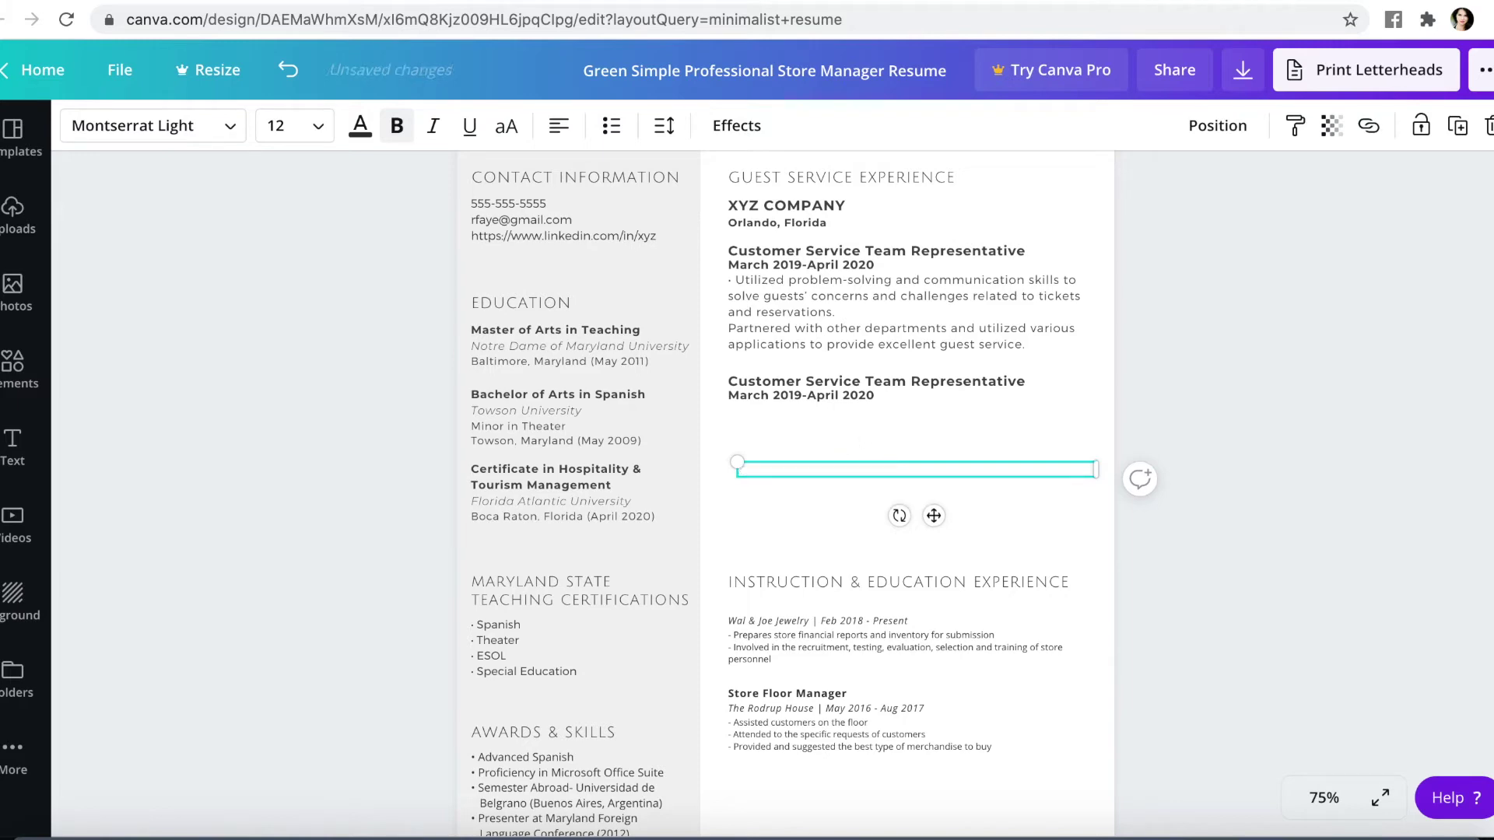
text(· Utilized problem-solving and communication skills to solve guests’ concerns and challenges related to tickets and reservations. Partnered with other departments and utilized various applications to provide excellent guest service.)
click(1295, 562)
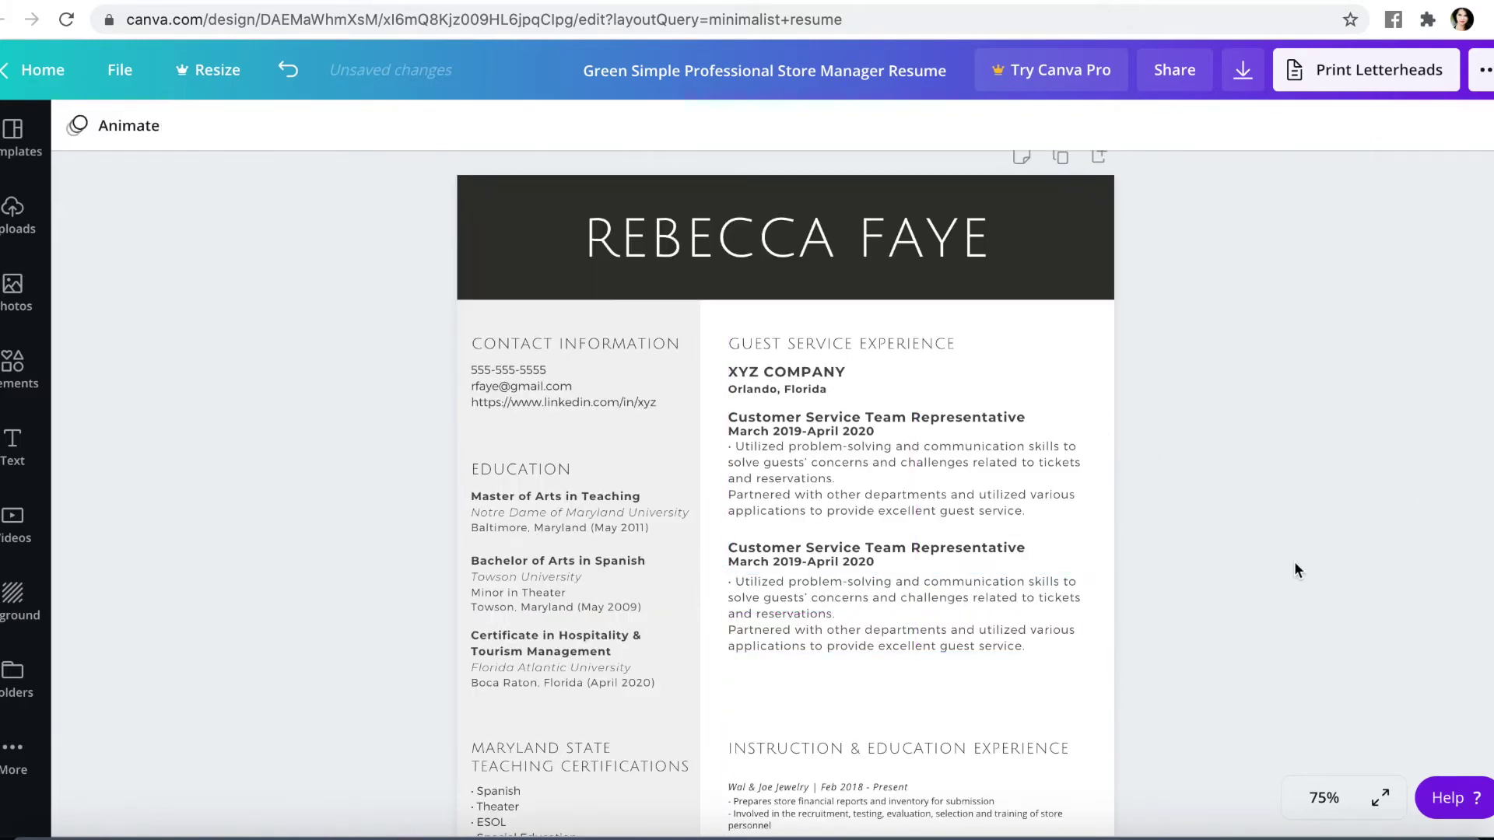
click(817, 544)
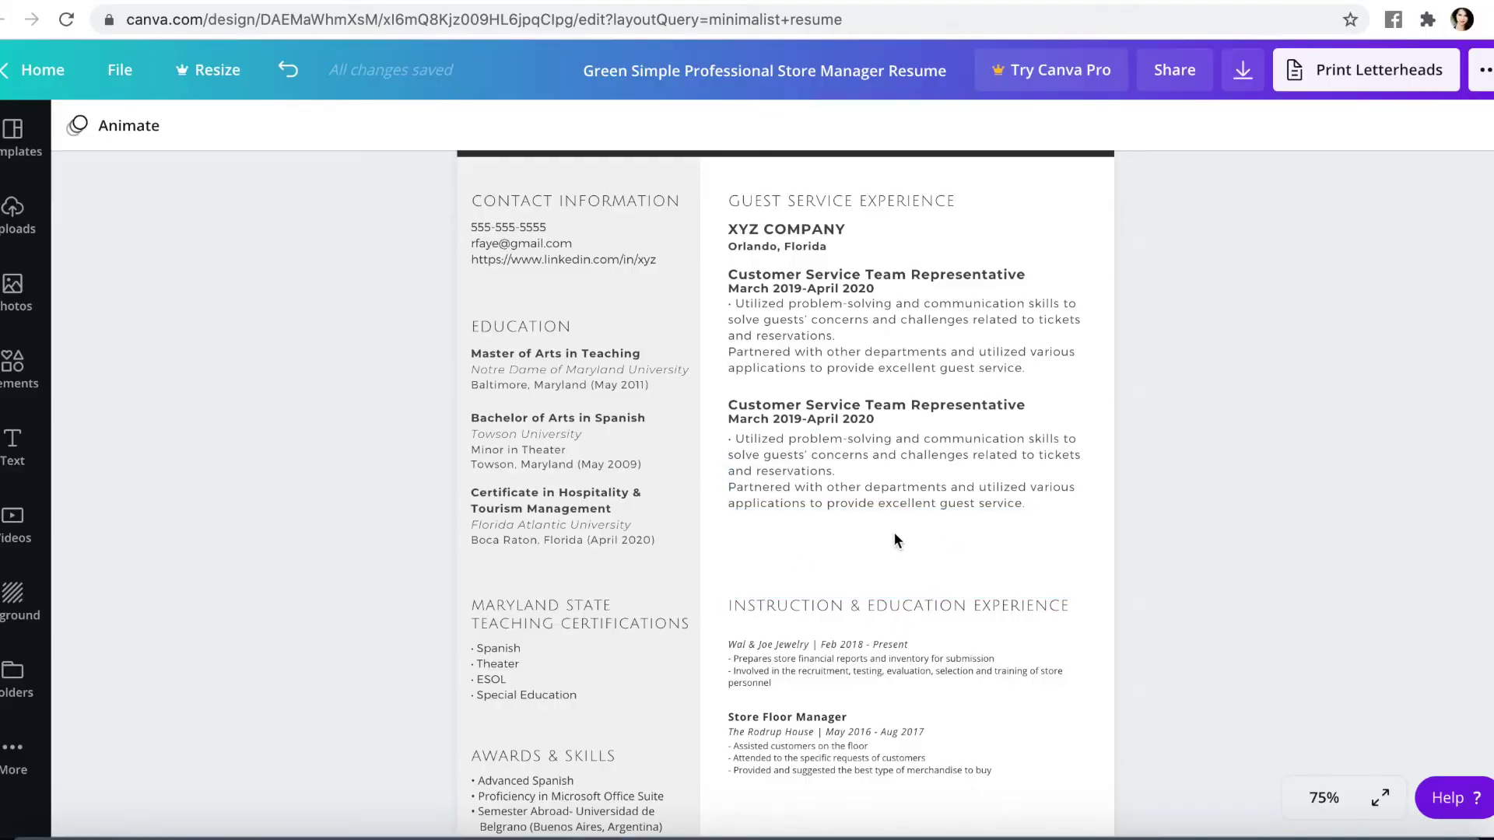
scroll(833, 543, down, 3)
scroll(825, 544, up, 4)
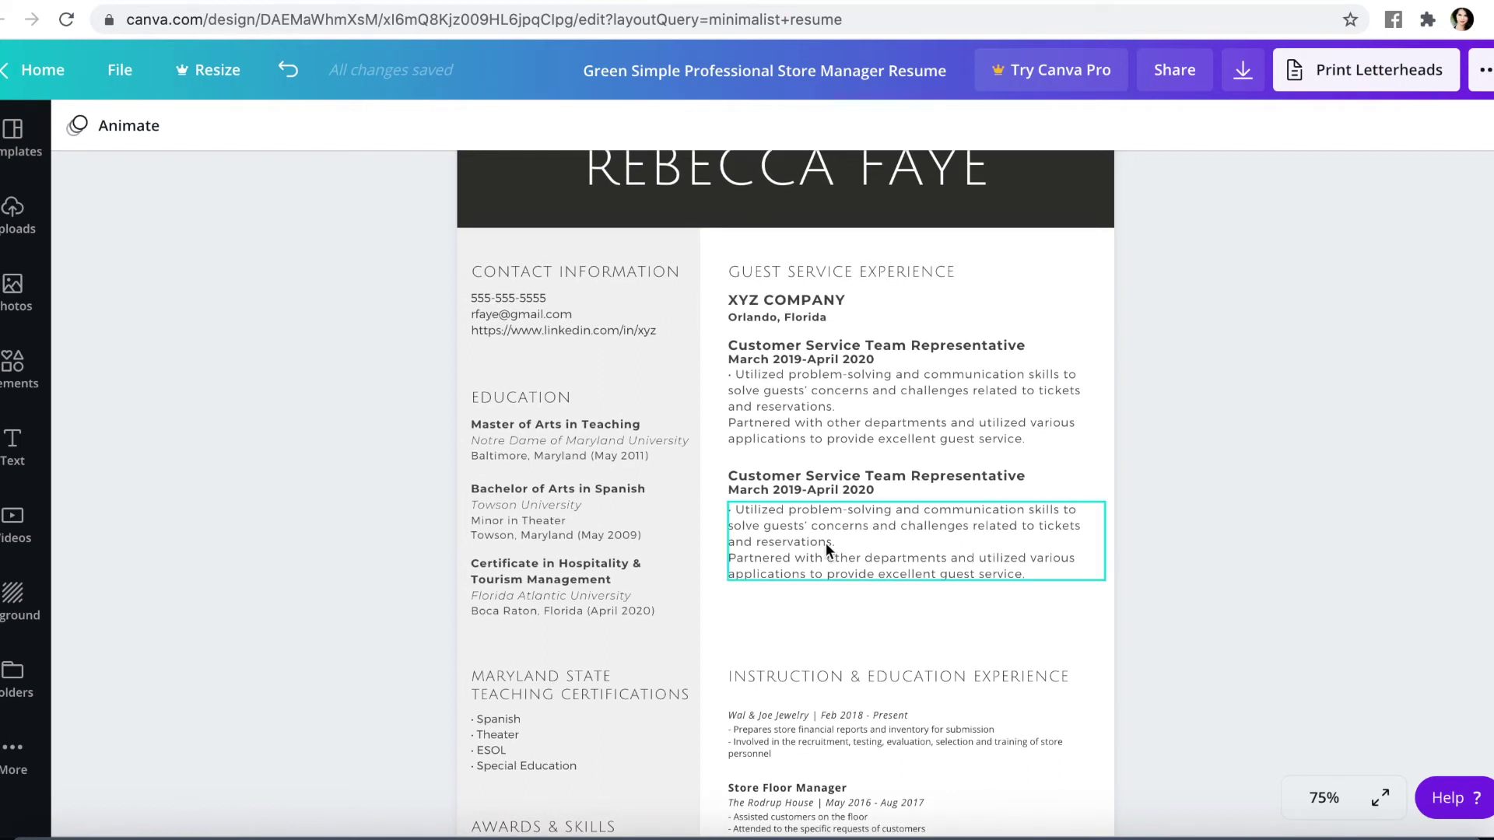
scroll(825, 543, up, 2)
click(1039, 306)
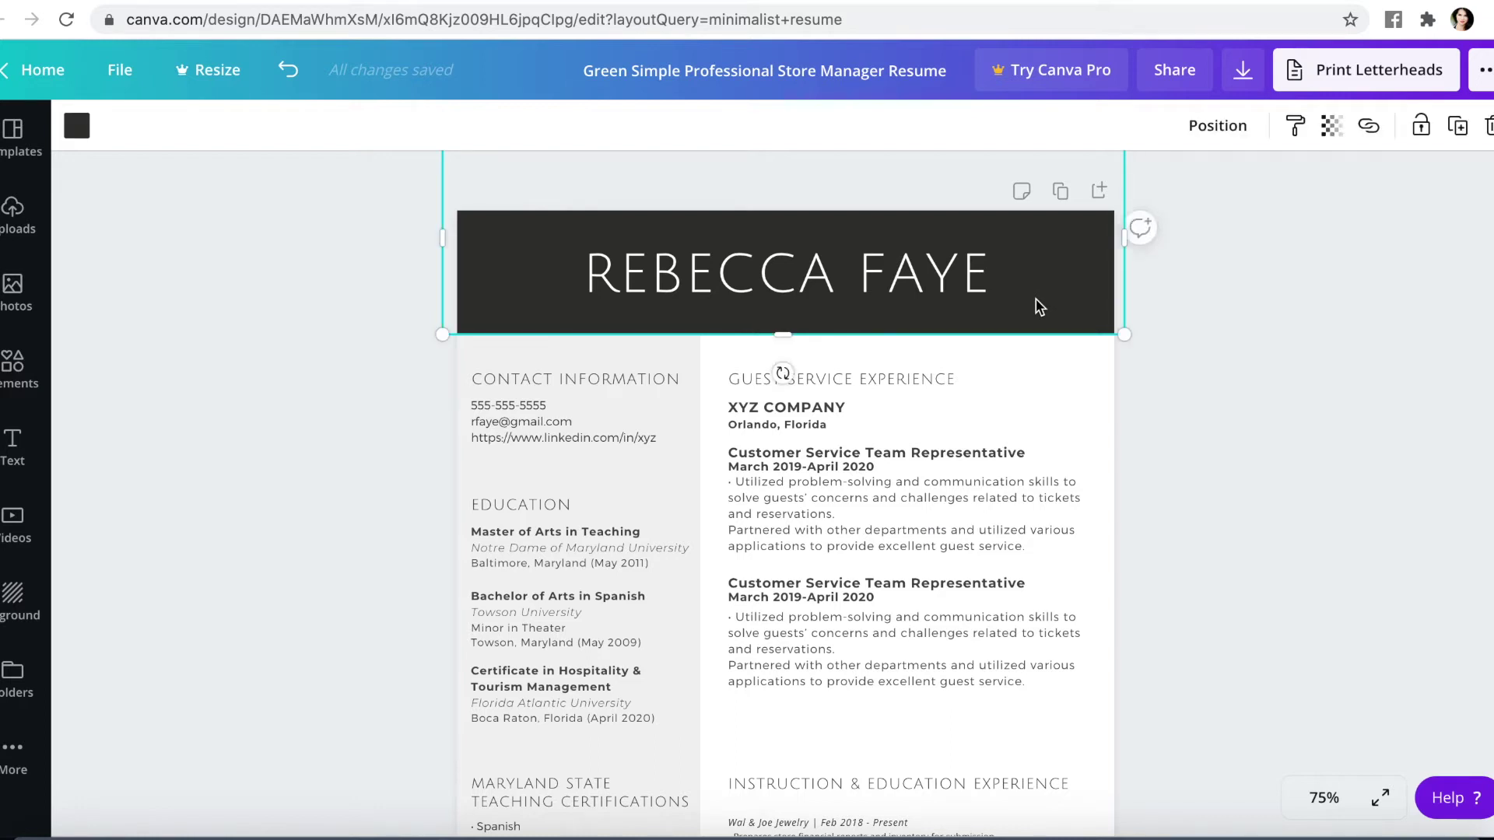
click(979, 286)
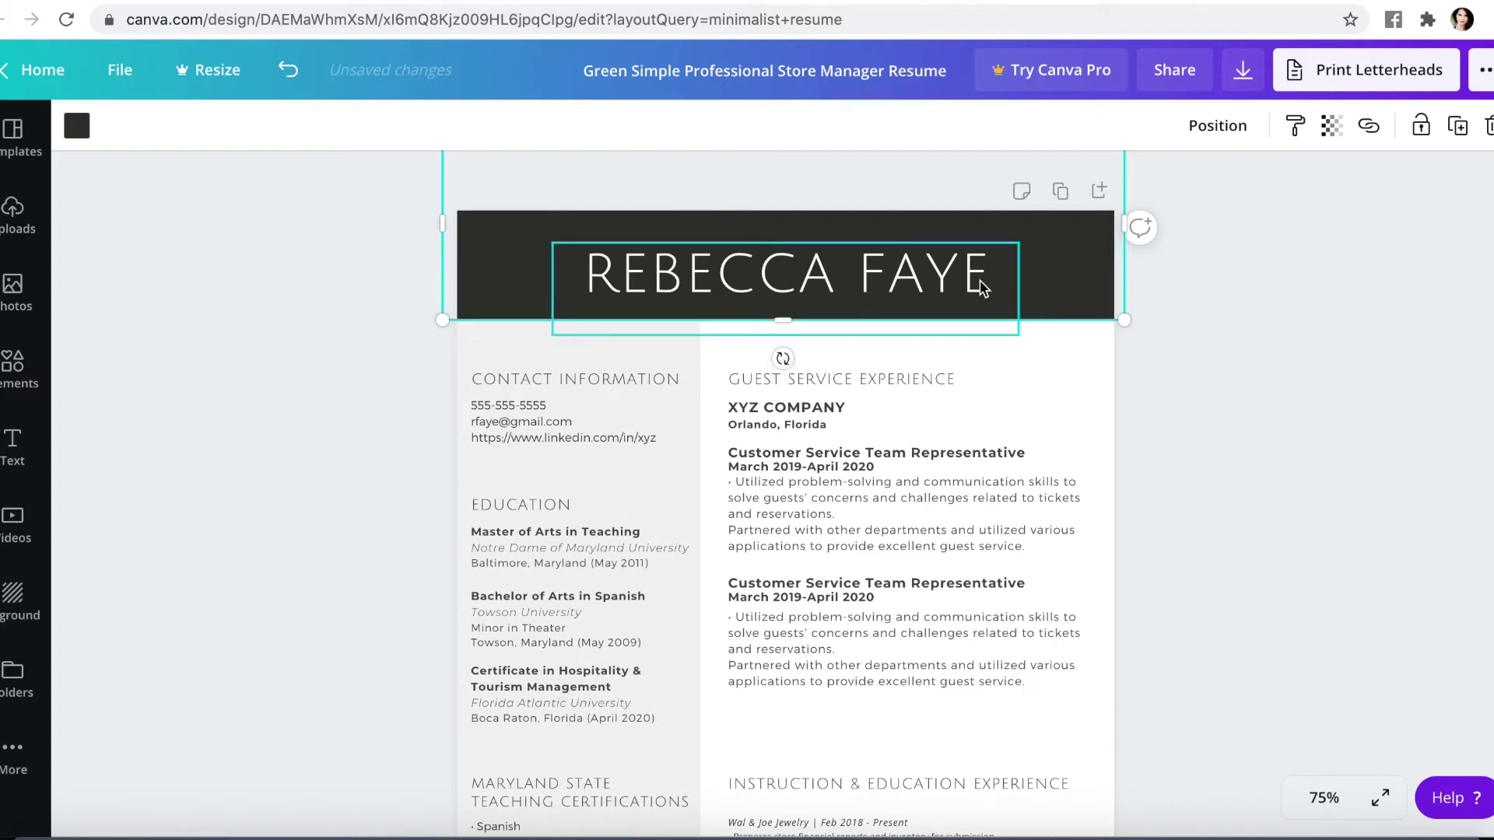
drag(982, 288, 985, 278)
click(1301, 369)
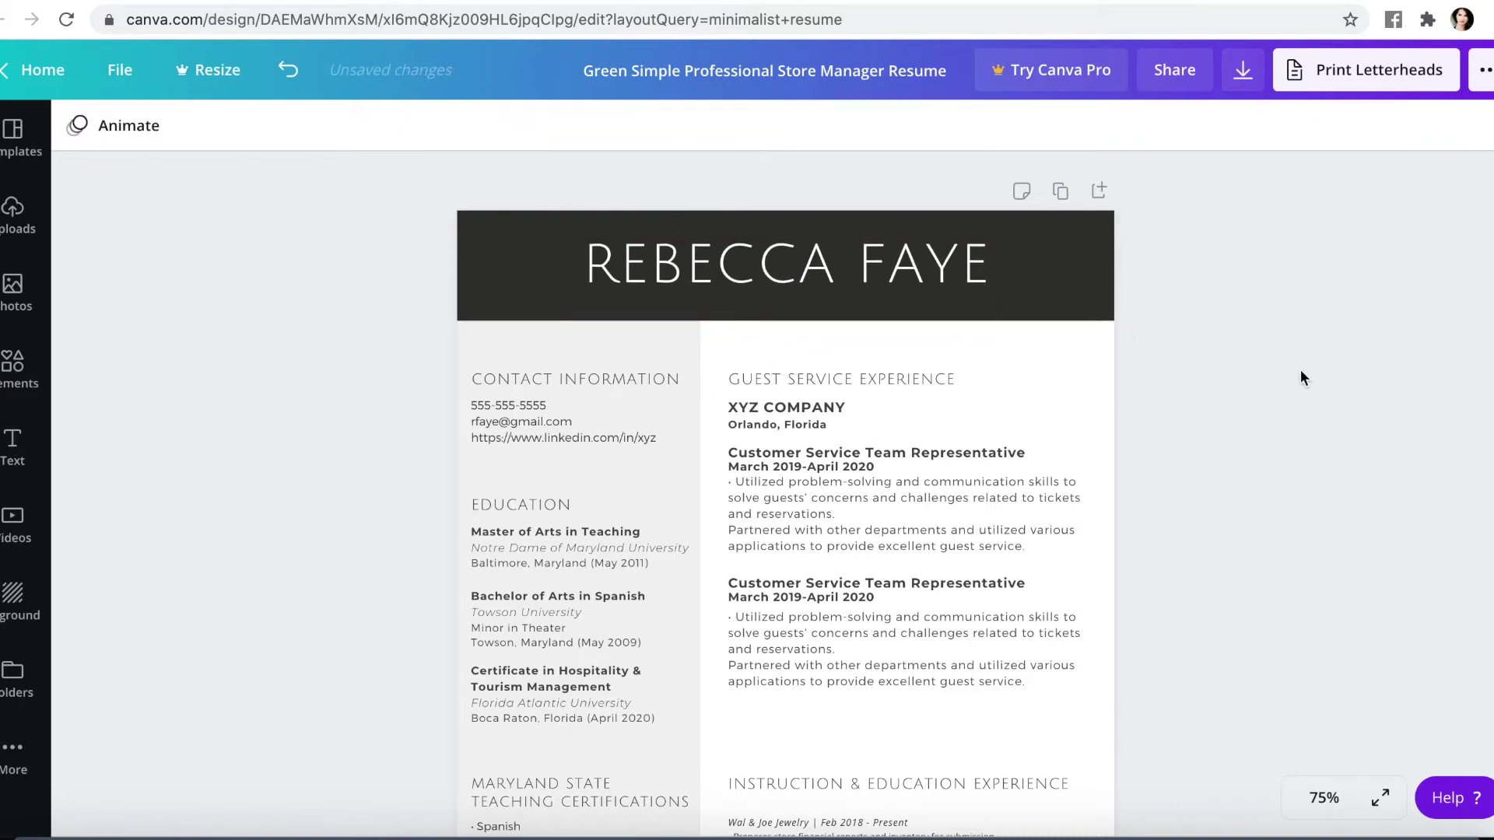
drag(747, 379, 749, 354)
drag(567, 387, 568, 367)
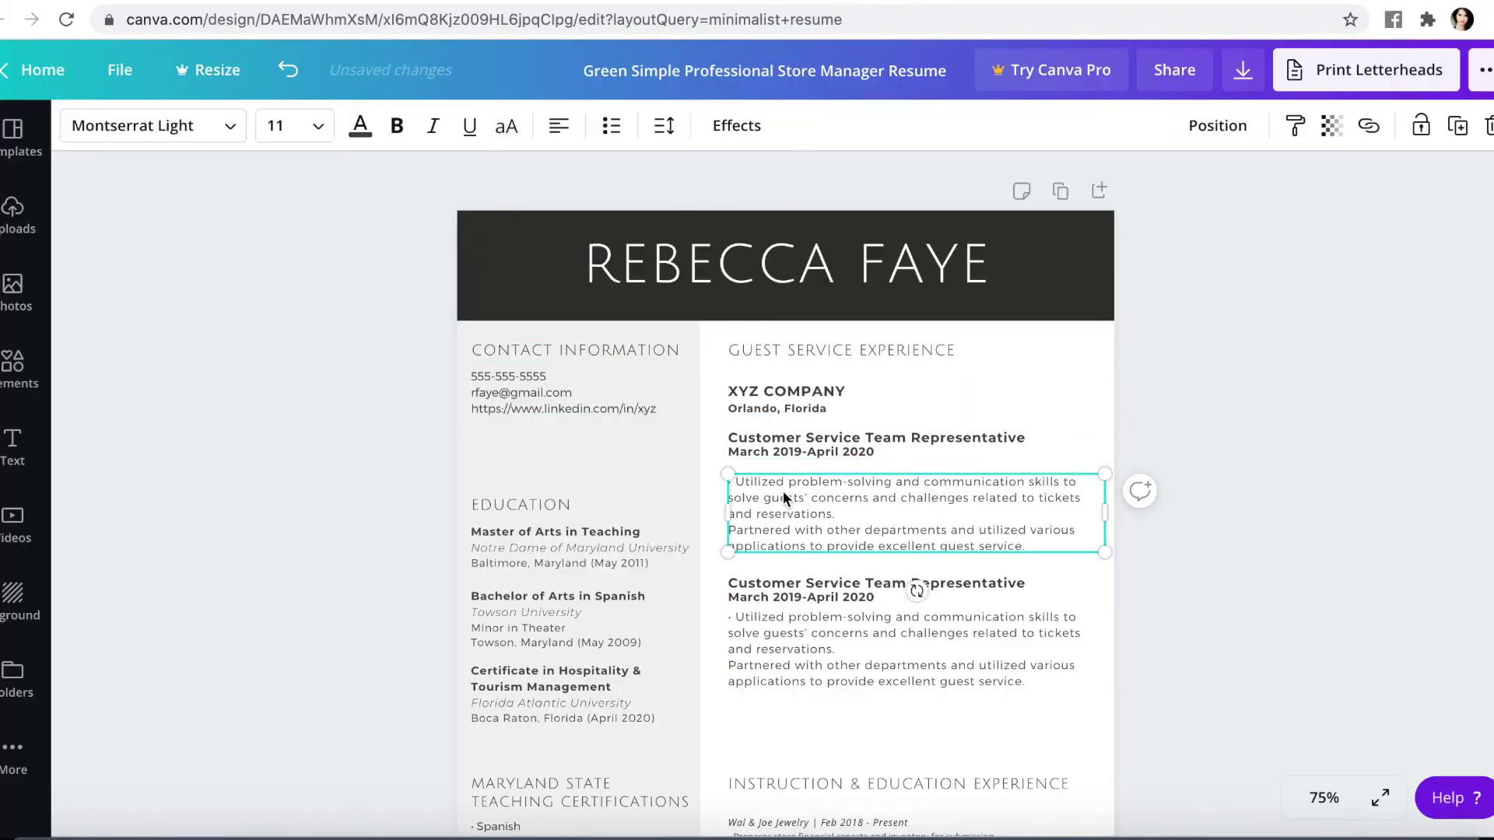
Drag the copied third Customer Service Team Representative entry below the second entry.
scroll(778, 433, down, 3)
drag(783, 498, 804, 581)
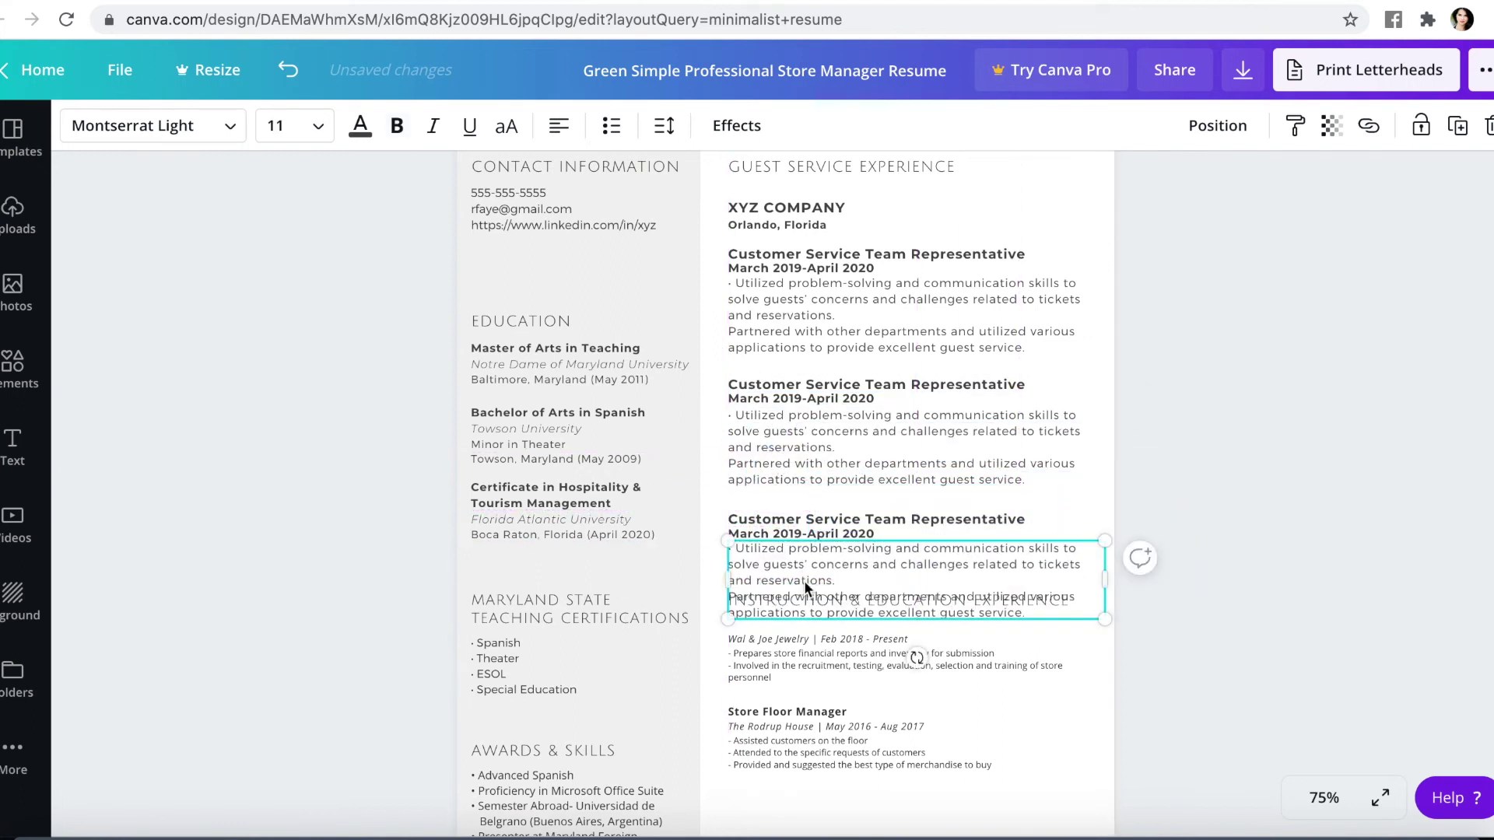
Move the third entry's description text aside to the right.
click(1203, 591)
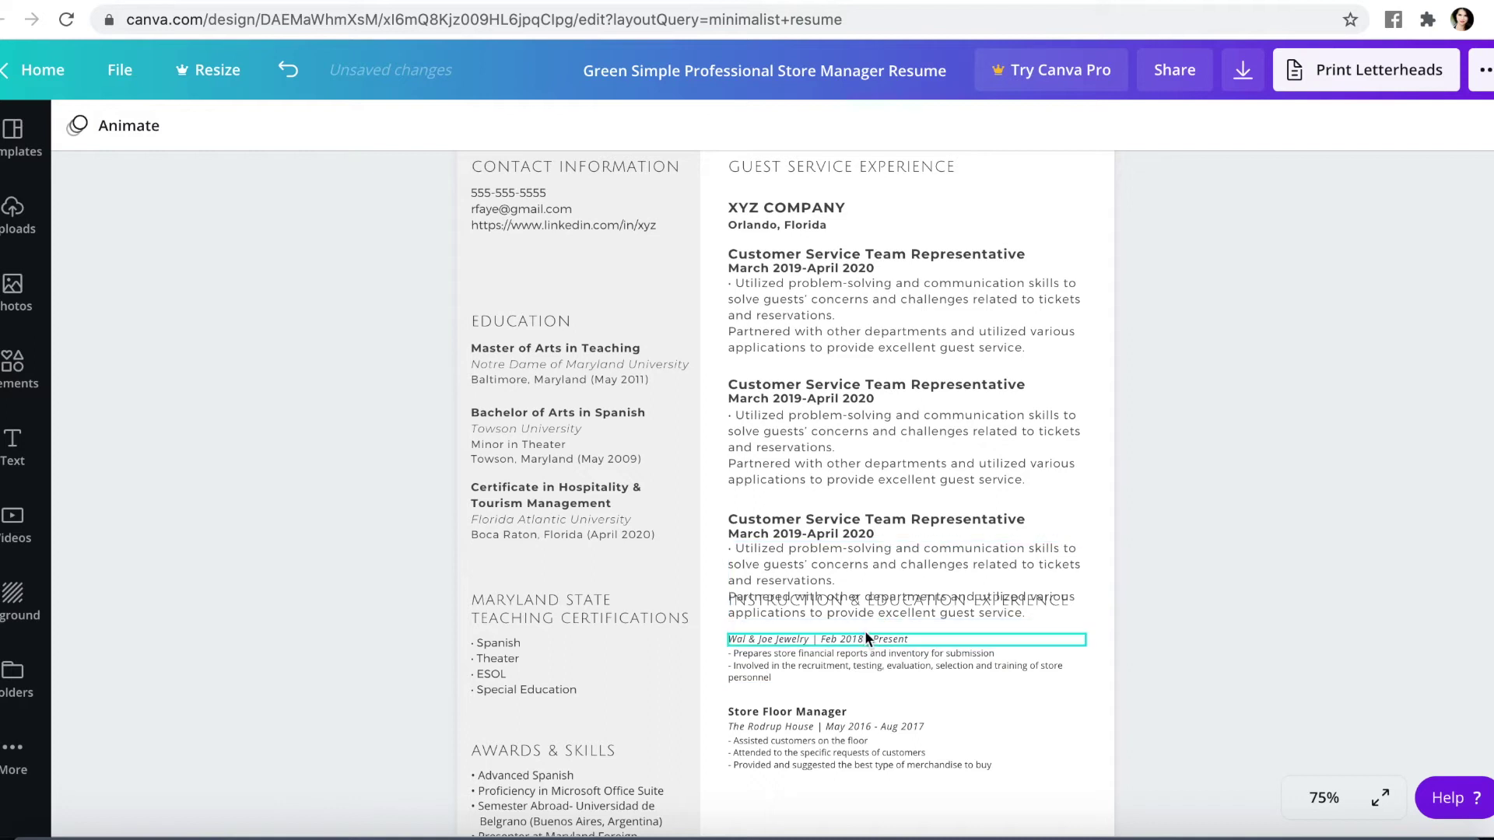
scroll(863, 580, down, 3)
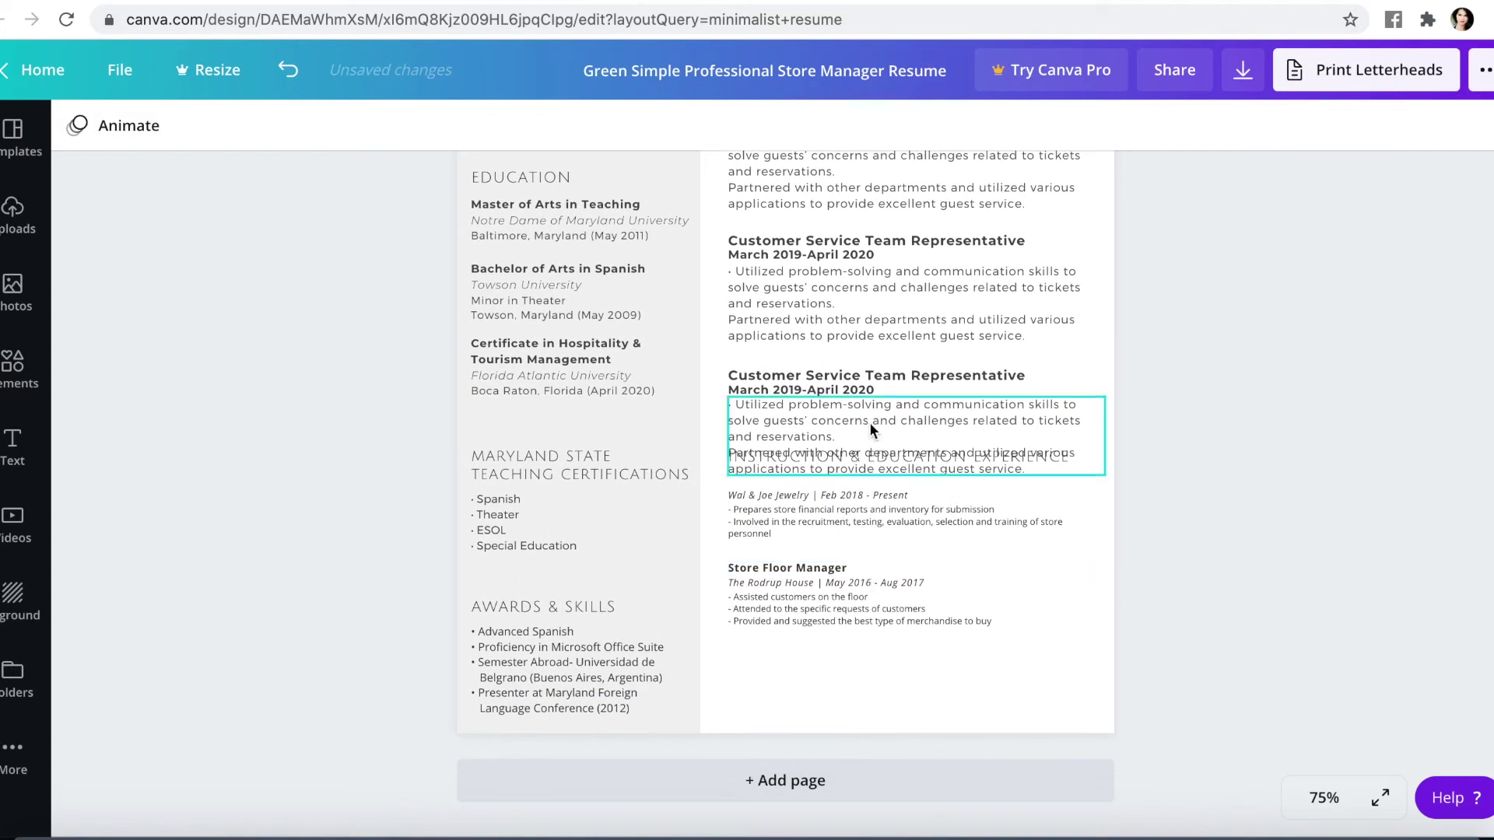
click(870, 429)
drag(870, 422, 1096, 371)
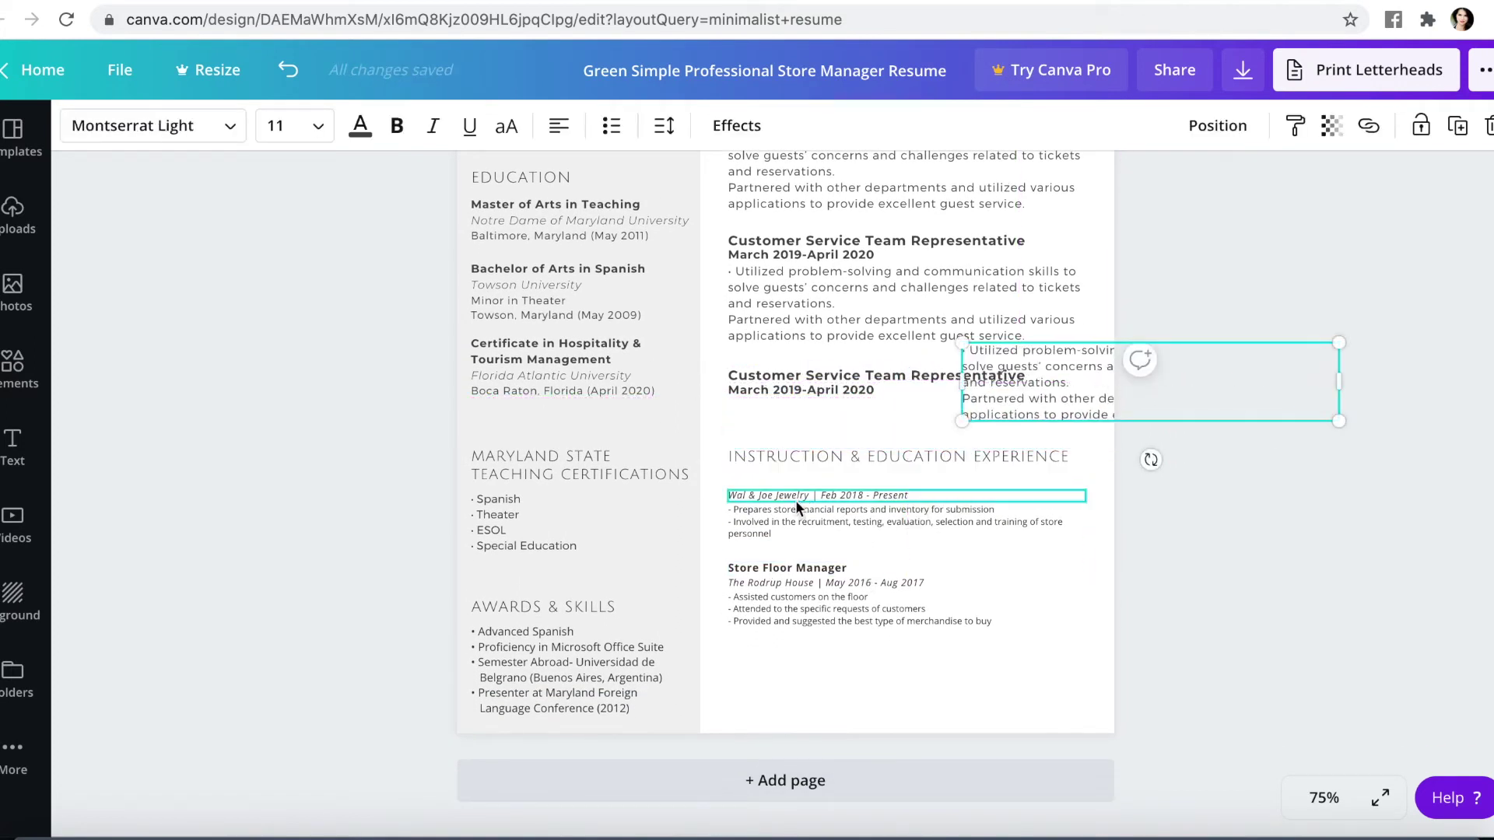
Delete the old Store Floor Manager, Rodrup House and Wal & Joe Jewelry lines and bullets.
click(772, 565)
key(Delete)
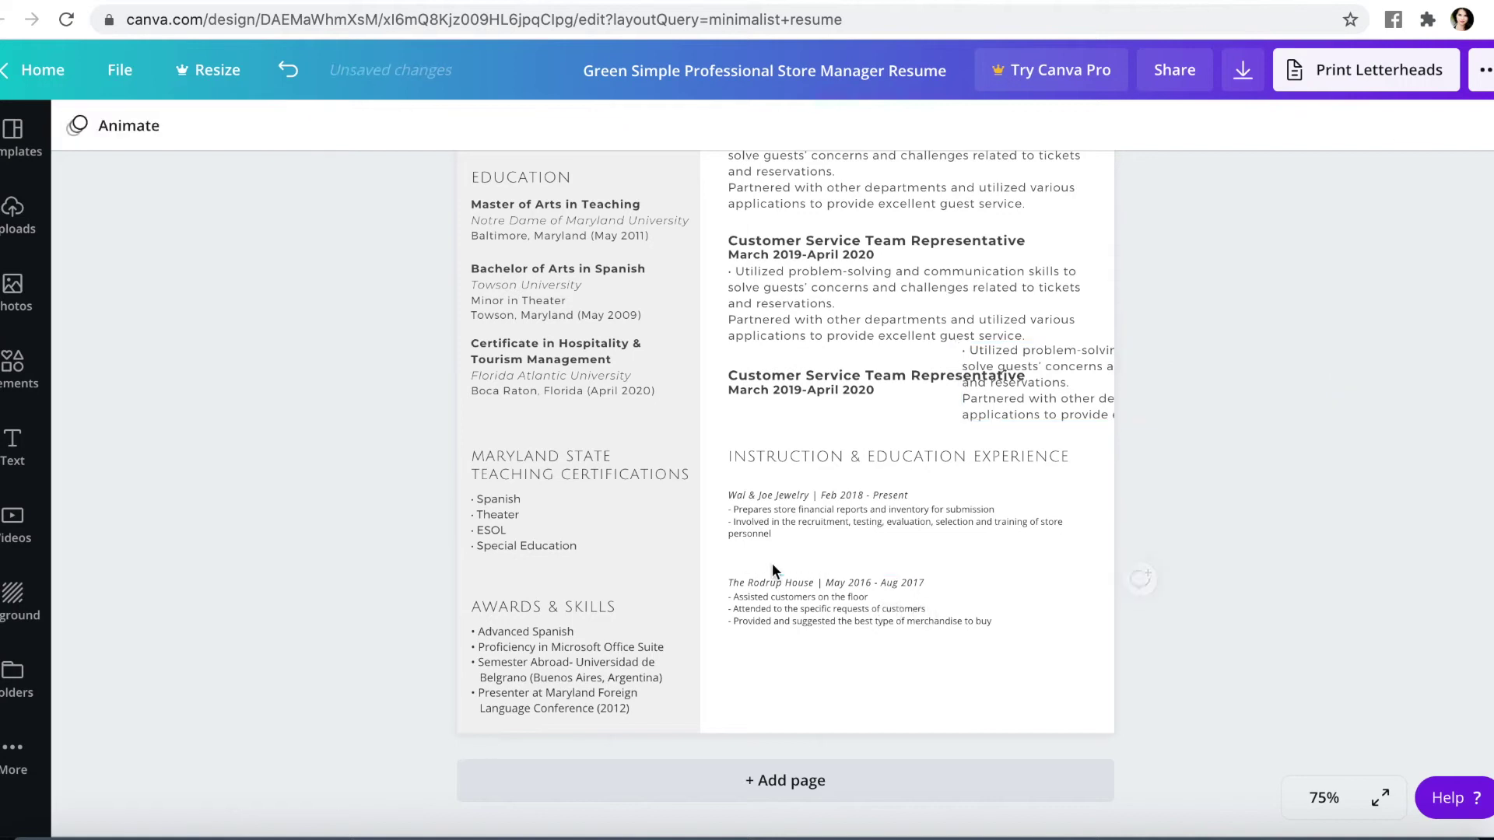
click(772, 593)
key(Delete)
click(773, 587)
key(Delete)
click(755, 526)
key(Delete)
click(749, 493)
key(Delete)
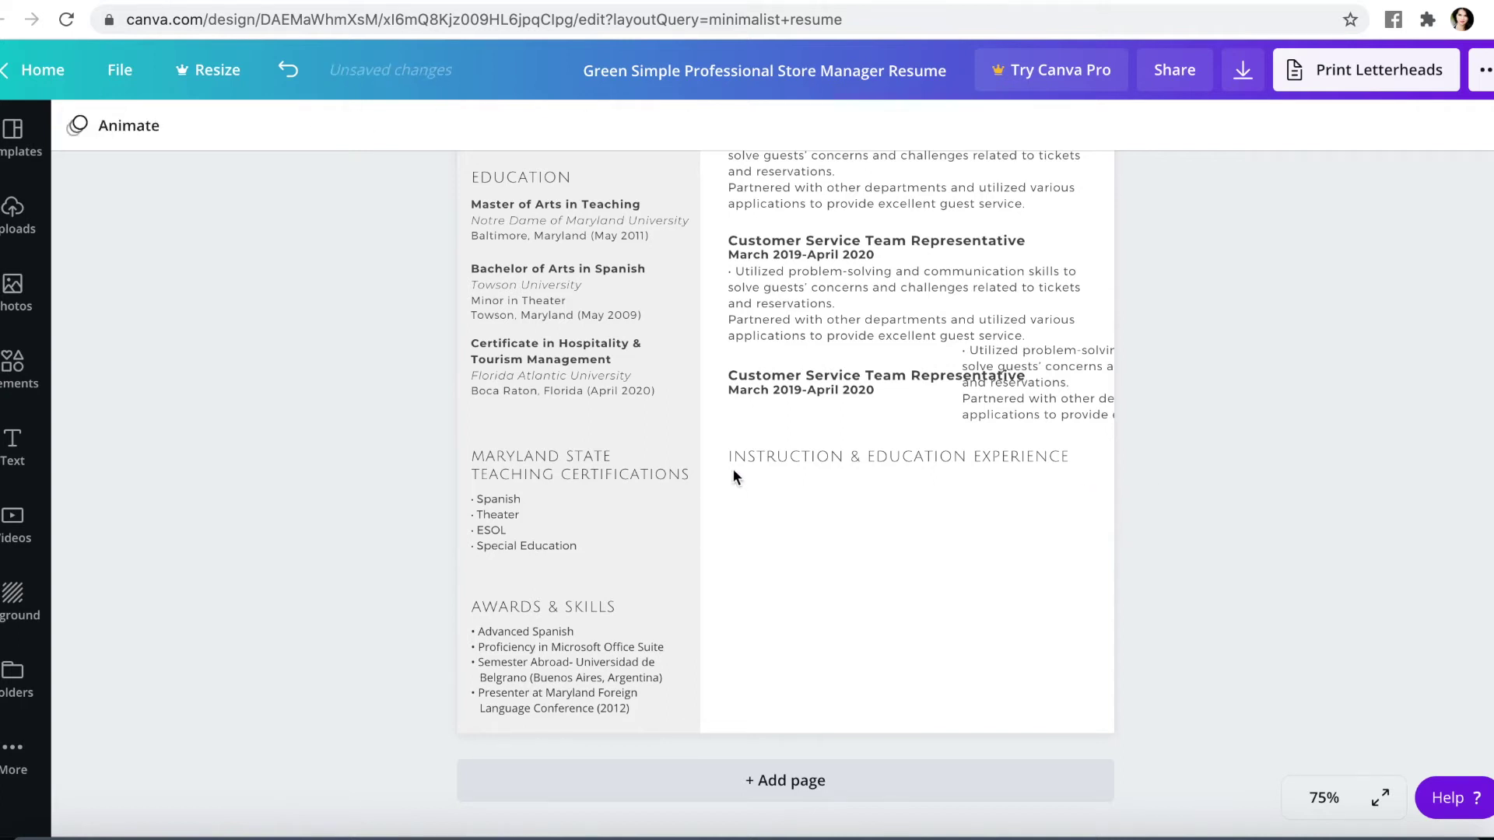
Lower the INSTRUCTION & EDUCATION EXPERIENCE heading and place the description under the third heading.
click(736, 458)
drag(737, 456, 742, 567)
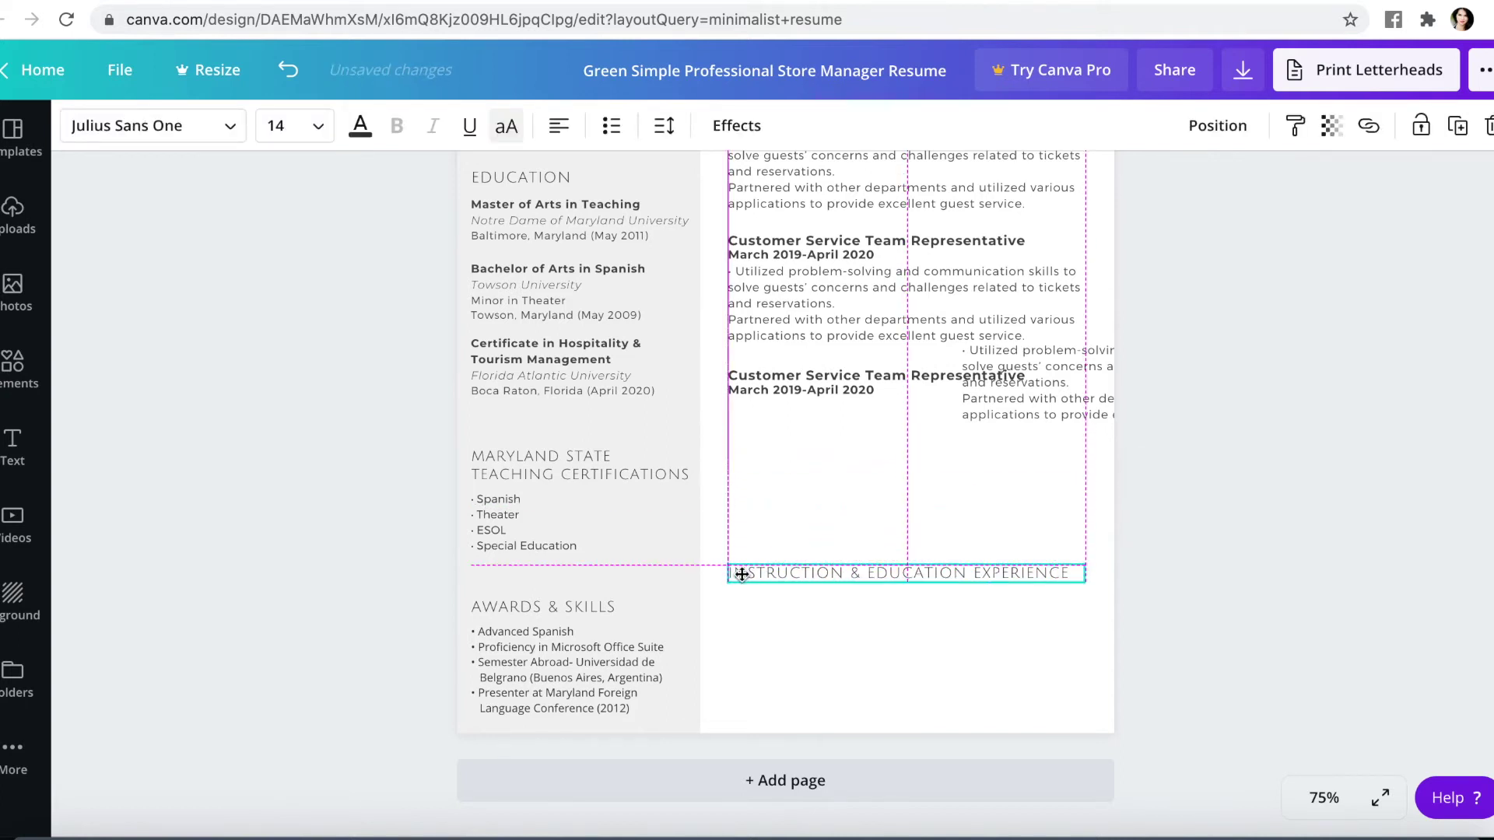
click(974, 414)
drag(974, 414, 743, 474)
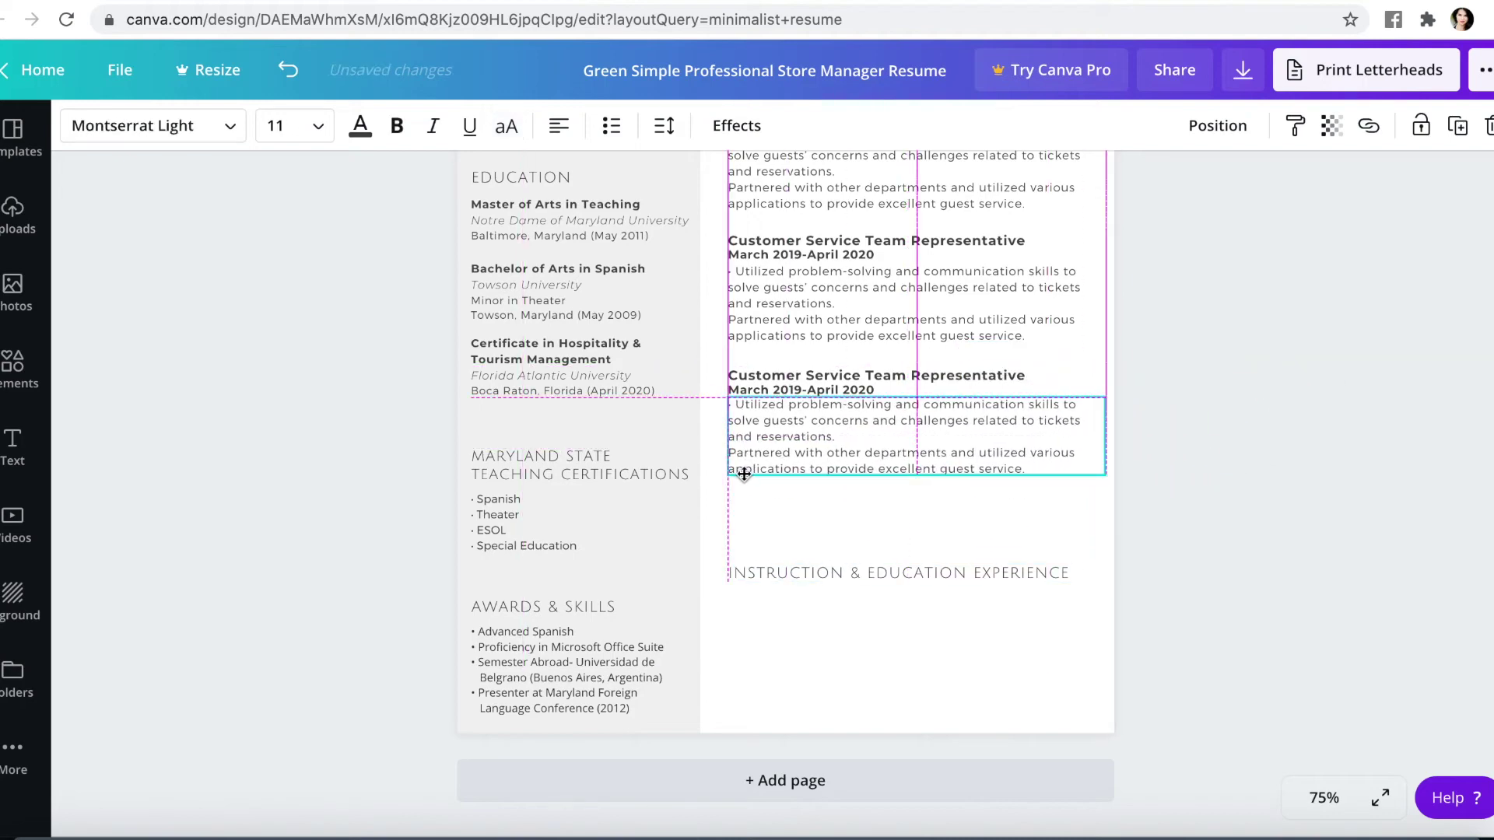
click(1294, 549)
scroll(1295, 549, up, 3)
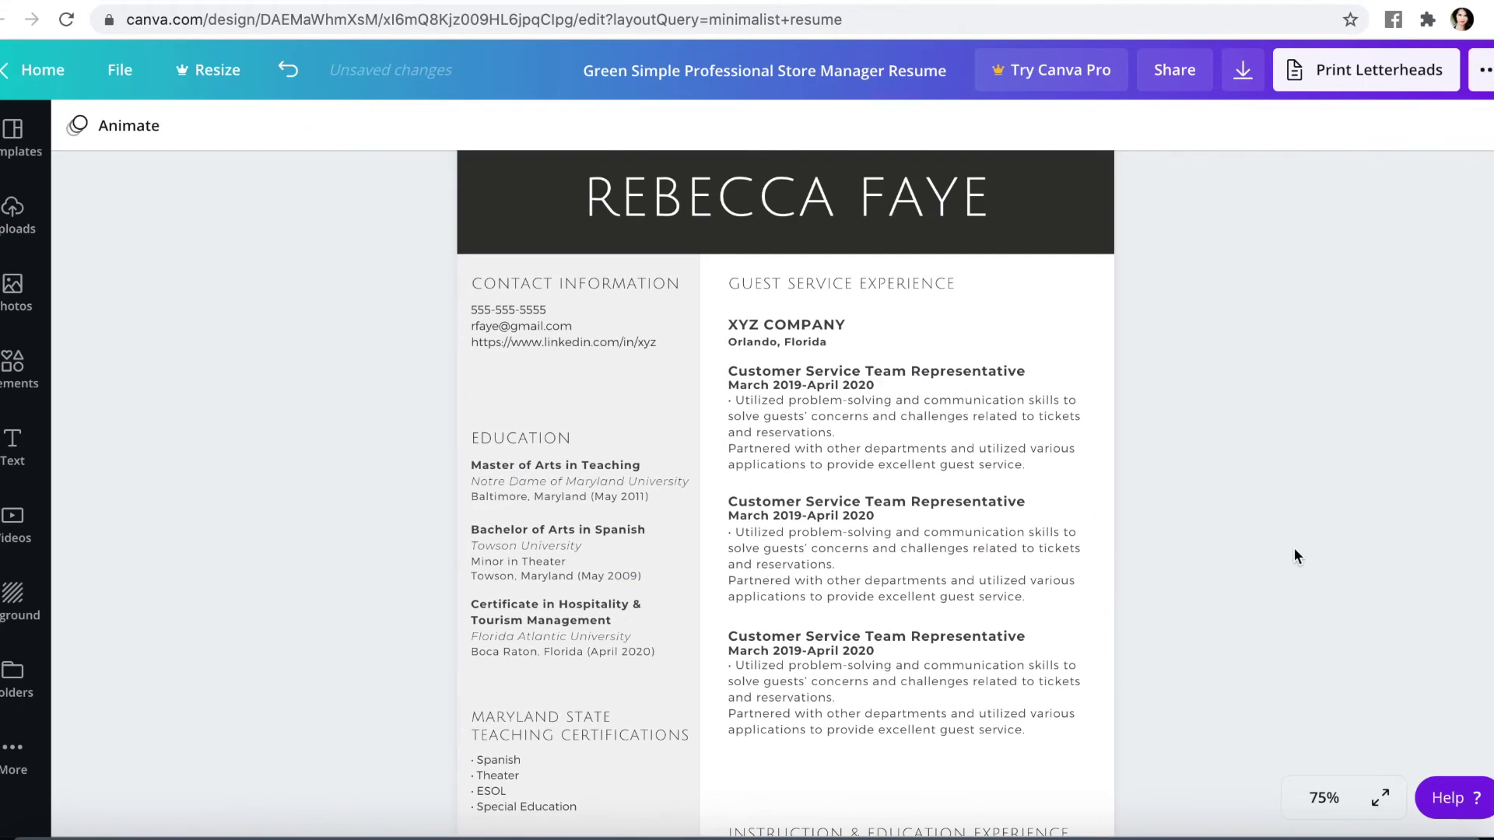
Raise the INSTRUCTION & EDUCATION EXPERIENCE heading slightly.
scroll(1294, 549, down, 2)
scroll(1294, 548, down, 1)
click(1001, 570)
drag(1001, 571, 998, 518)
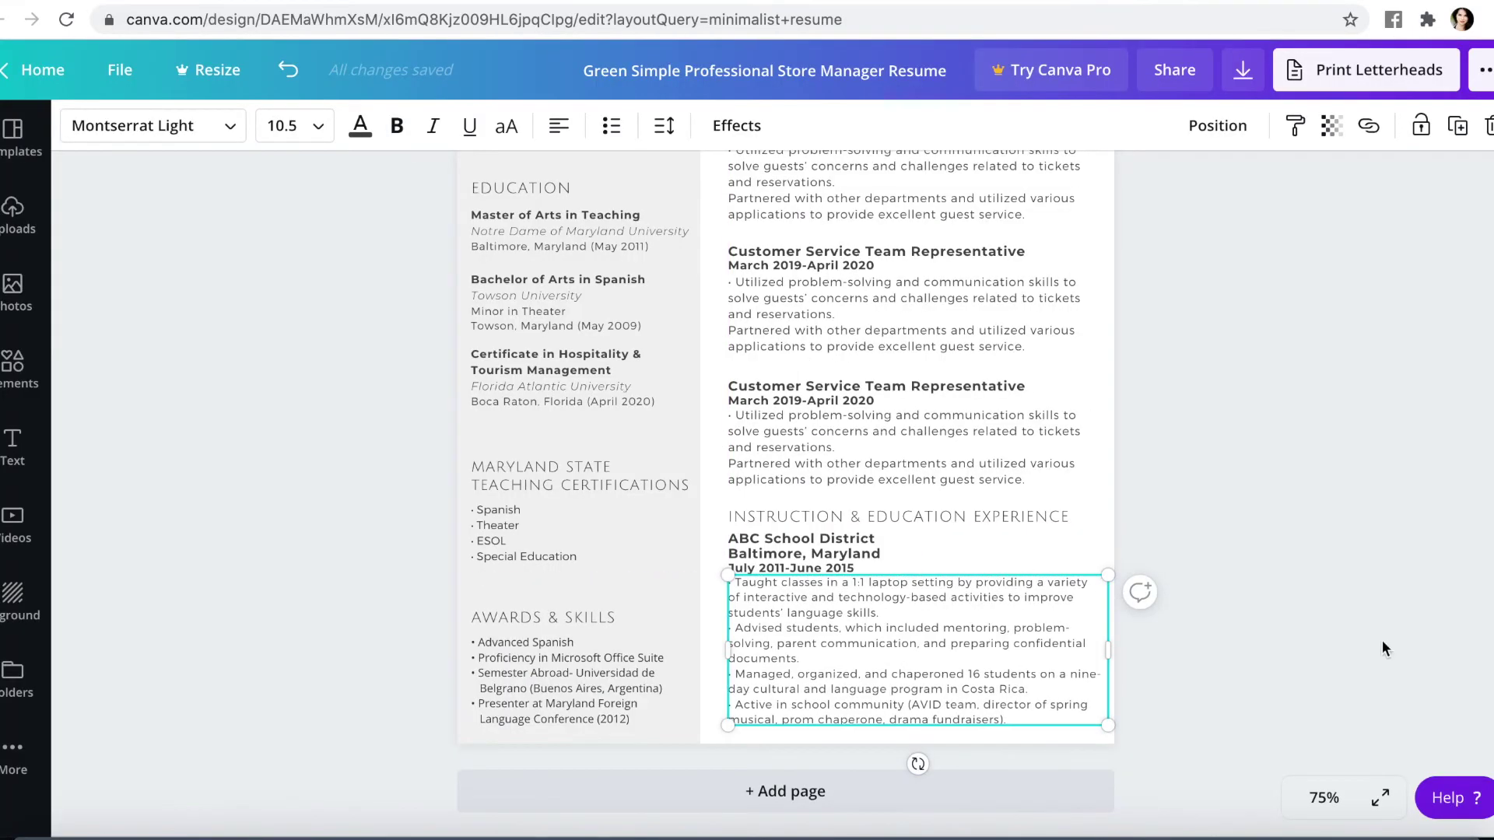
click(1380, 640)
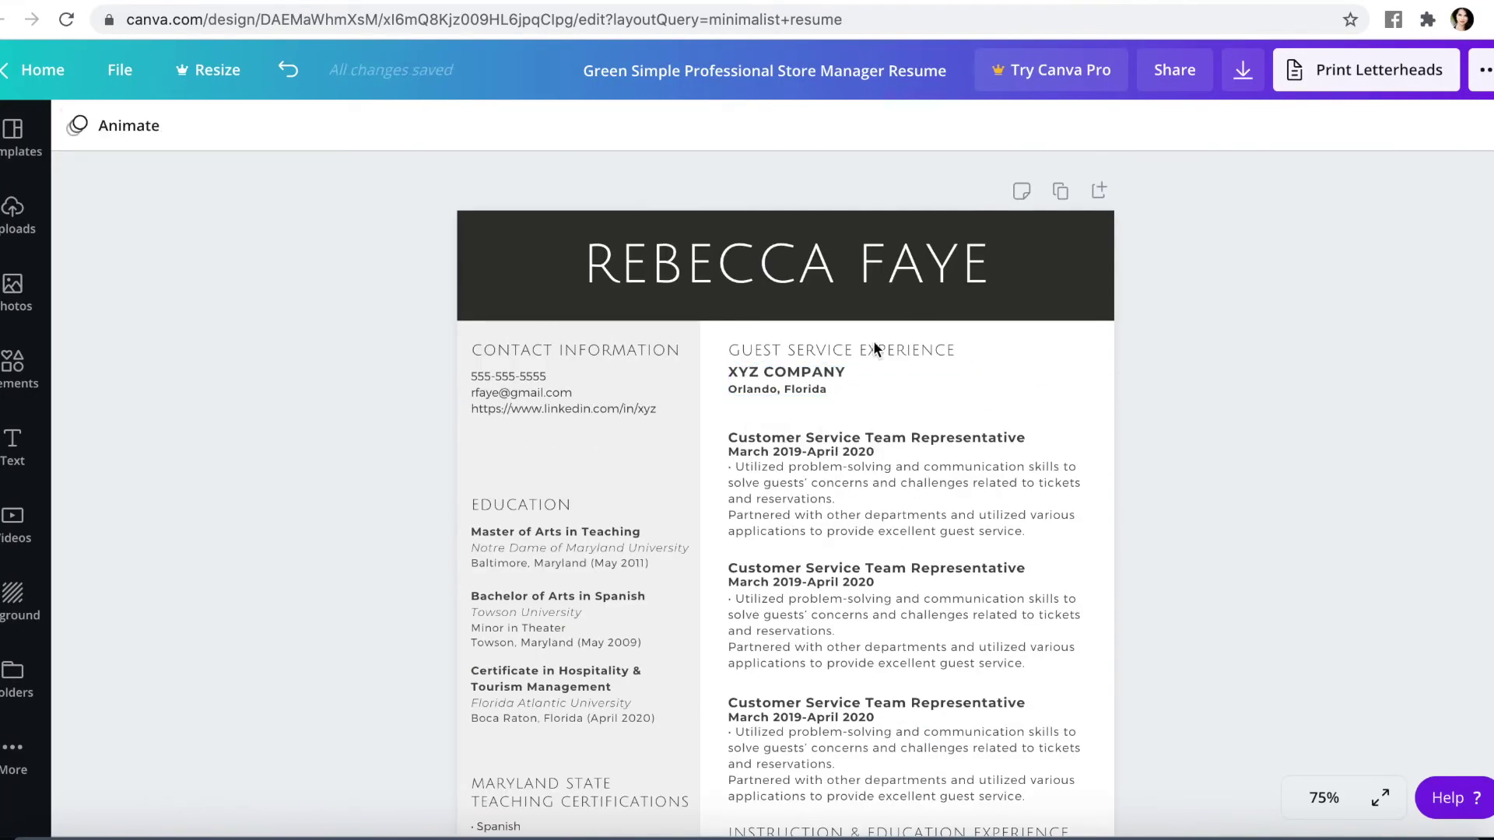
Even out the spacing of the third guest-service description and the nearby headings.
drag(770, 572, 755, 610)
scroll(755, 610, down, 5)
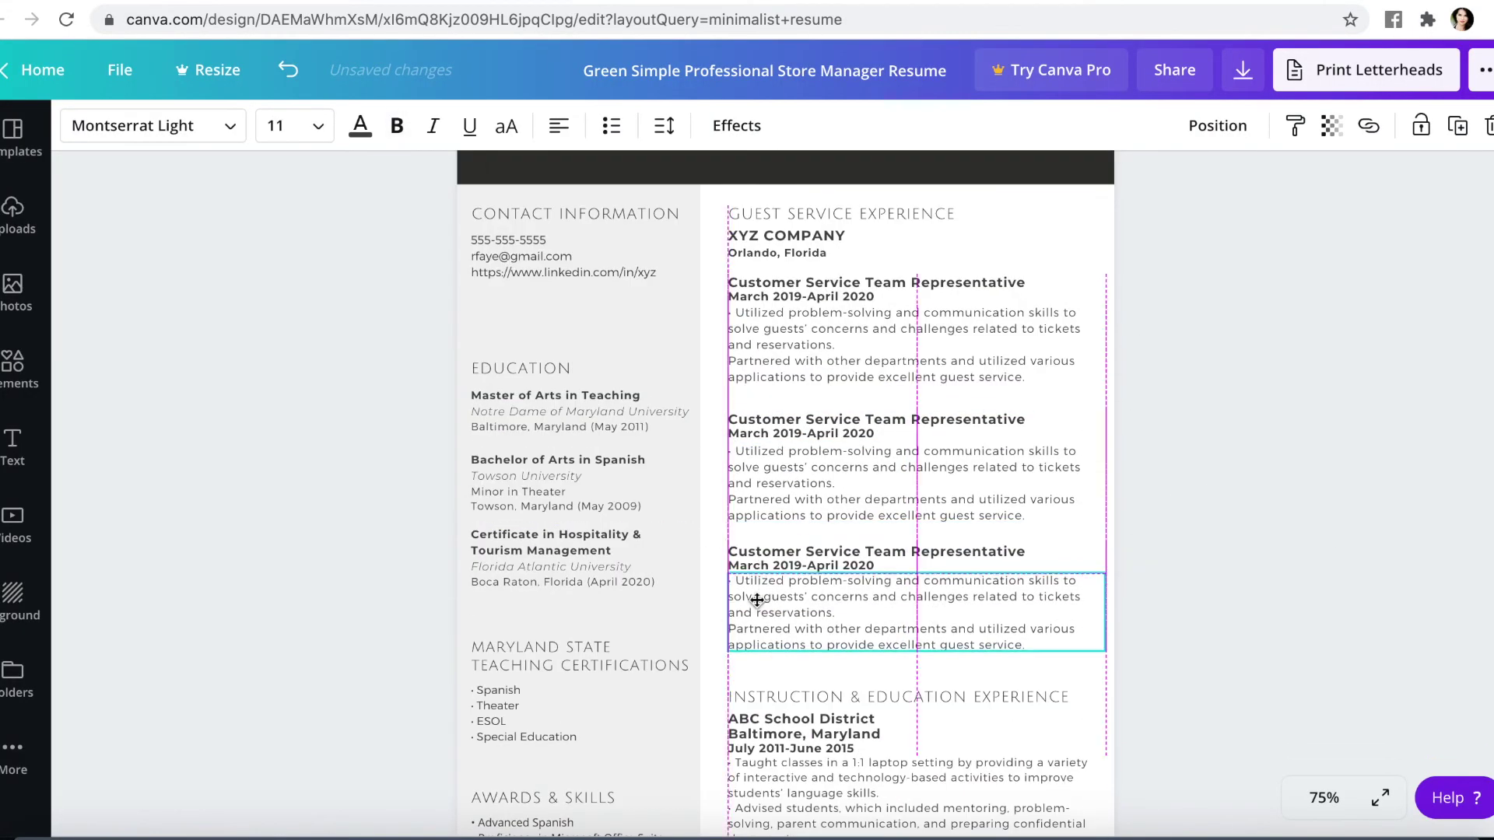
click(1357, 567)
scroll(900, 429, up, 5)
drag(901, 429, 773, 574)
click(787, 654)
click(1277, 627)
scroll(1277, 627, up, 5)
scroll(1277, 627, down, 2)
scroll(1278, 623, down, 3)
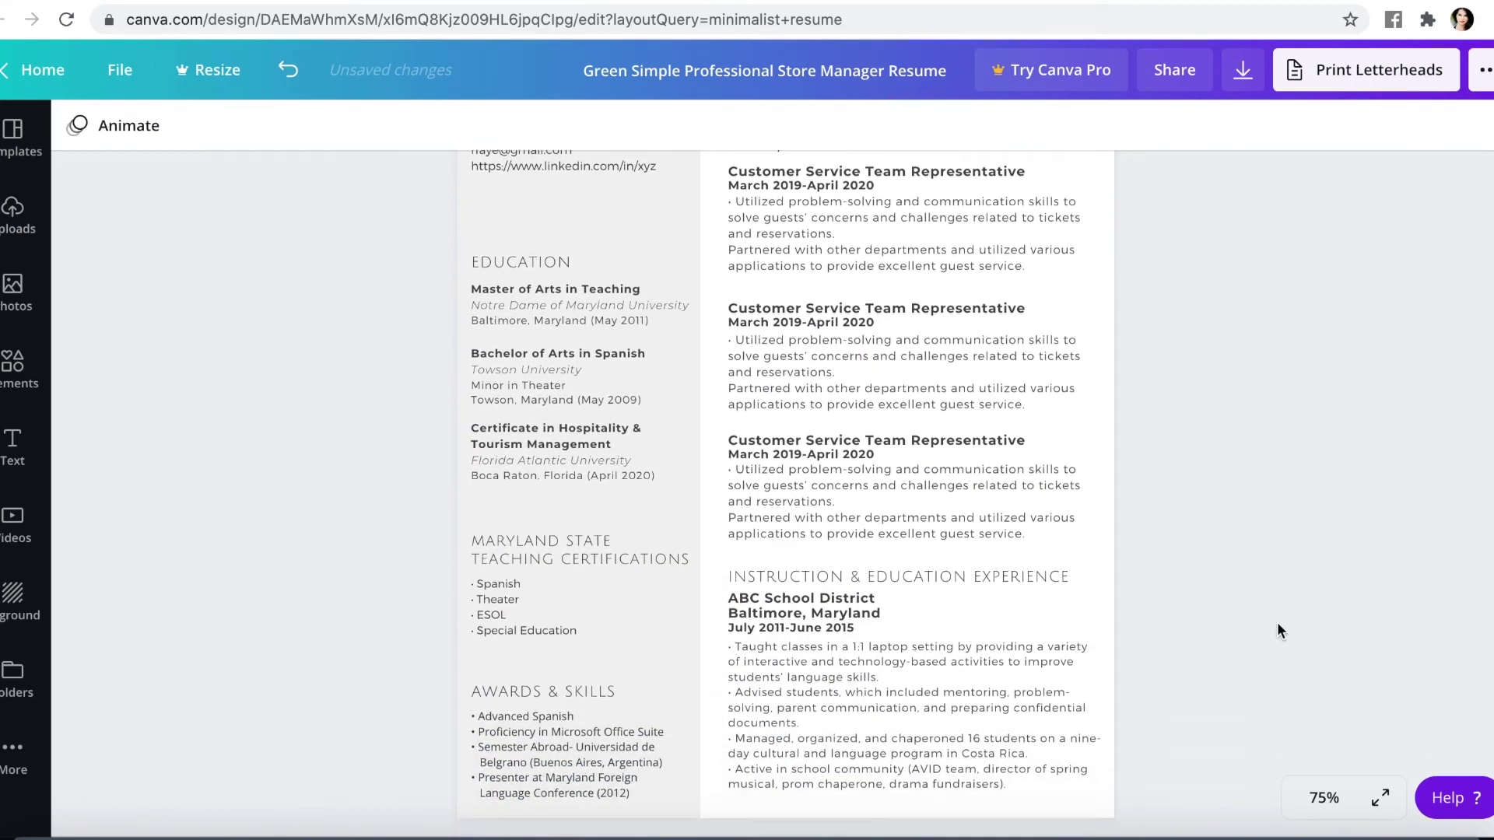
scroll(1277, 623, up, 5)
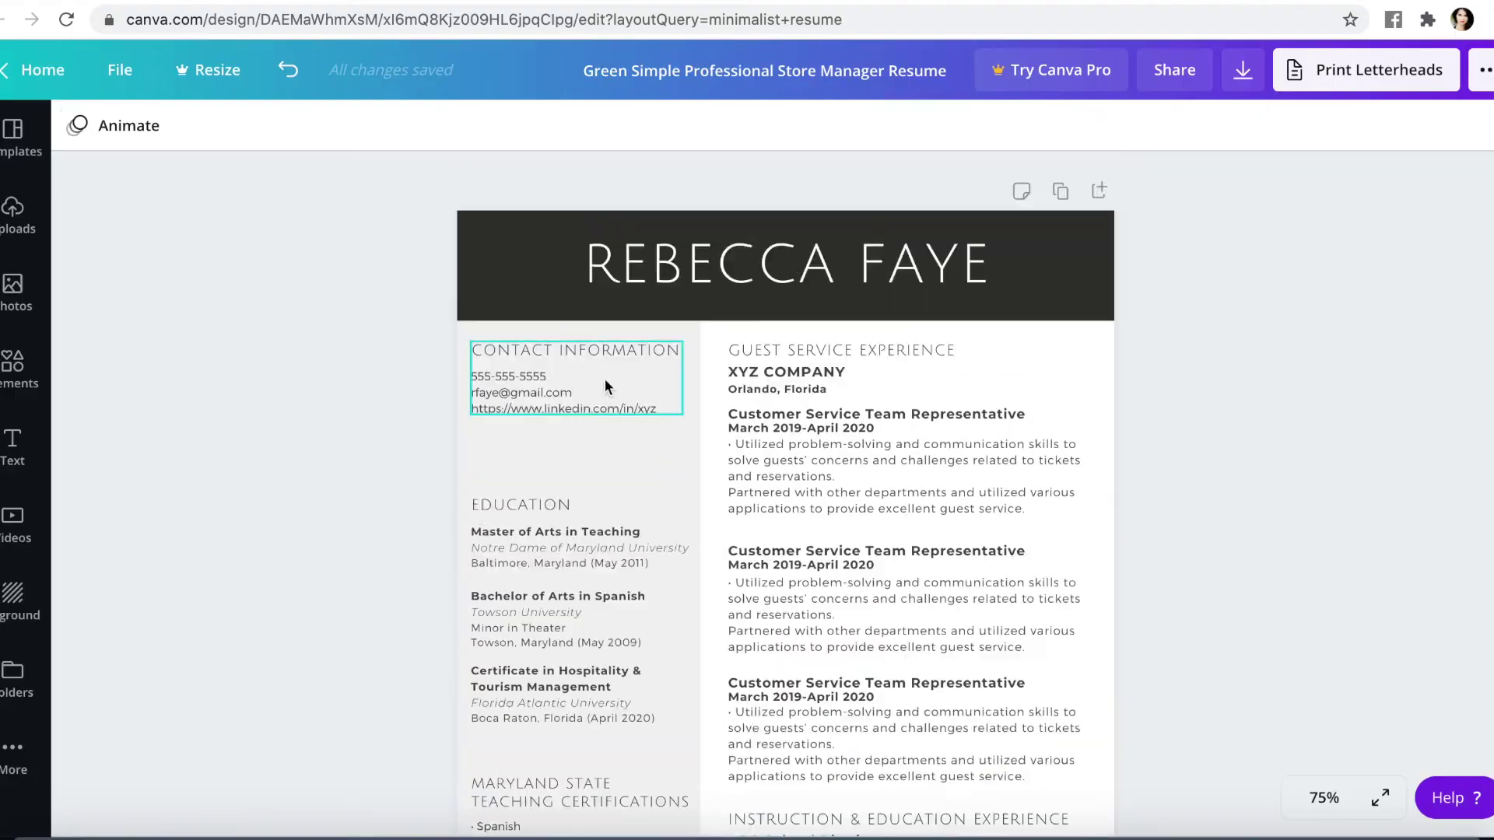
Nudge the Bachelor of Arts in Spanish and Certificate in Hospitality entries up for even spacing.
click(507, 531)
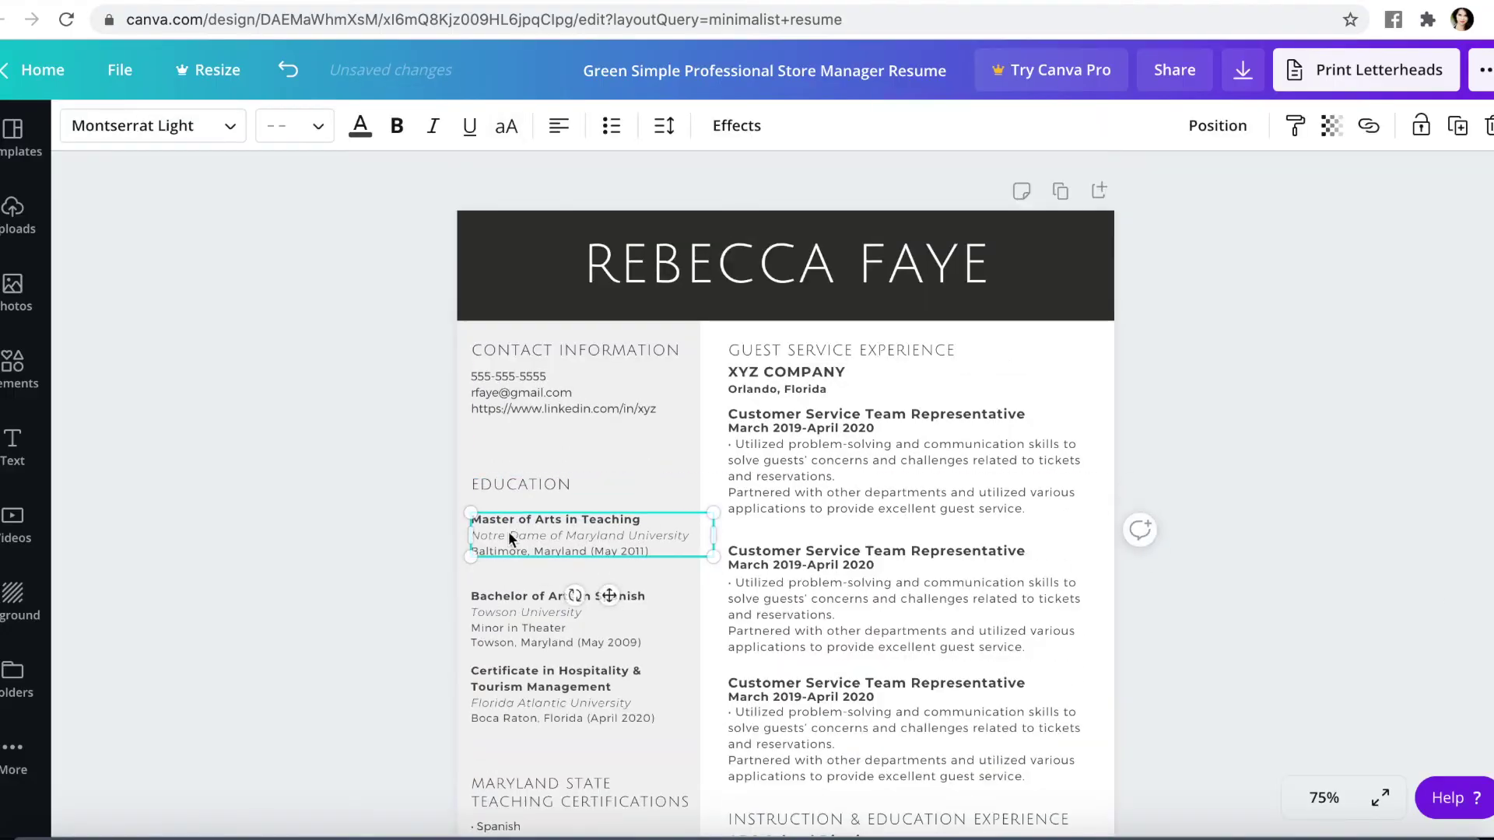
click(501, 602)
drag(501, 599, 504, 595)
click(501, 690)
drag(502, 689, 502, 678)
Check the certifications and Master of Arts entries, then preview the resume in full screen.
scroll(501, 674, down, 3)
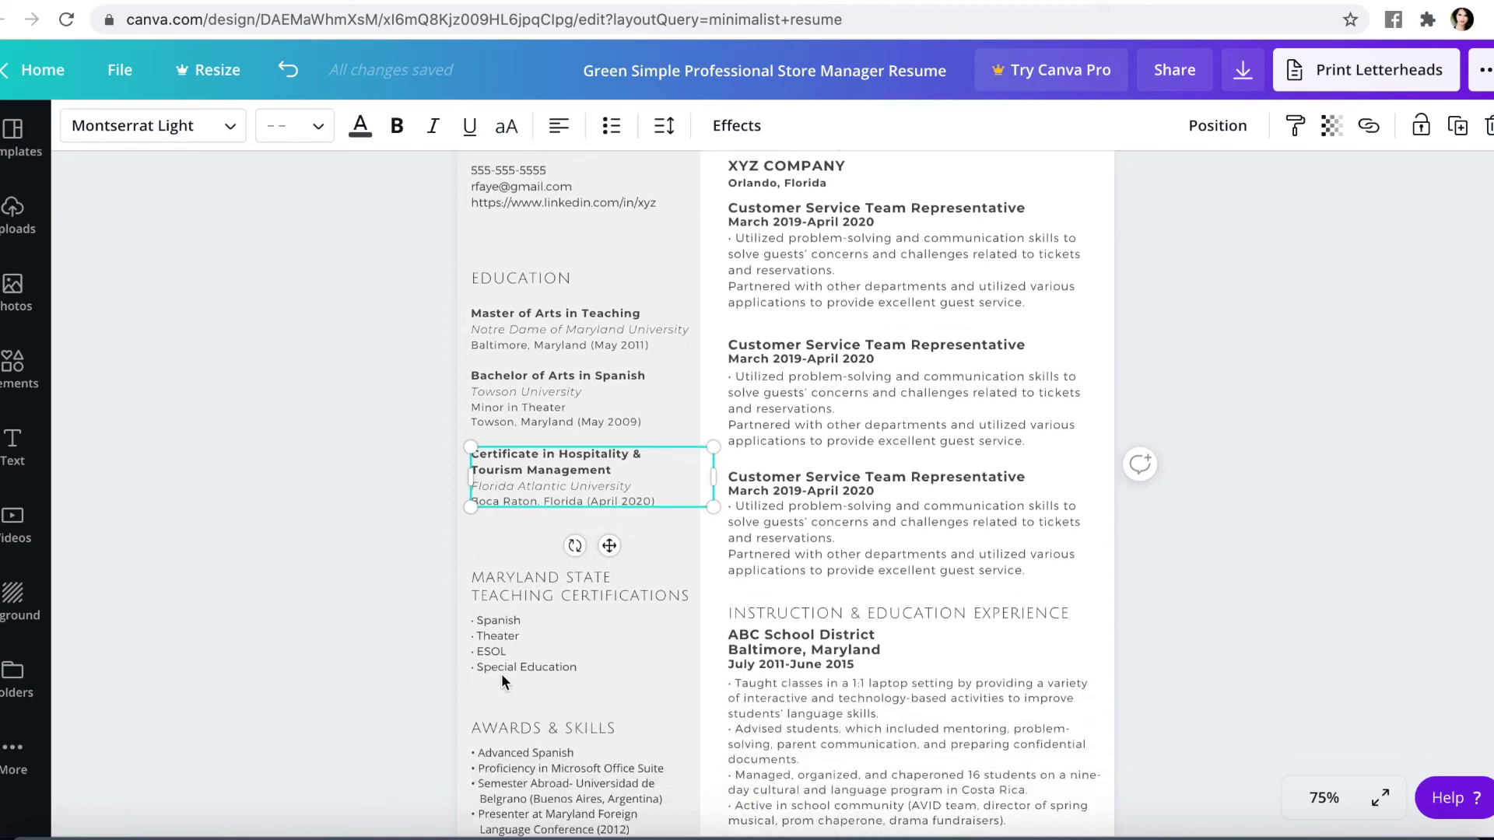
click(522, 583)
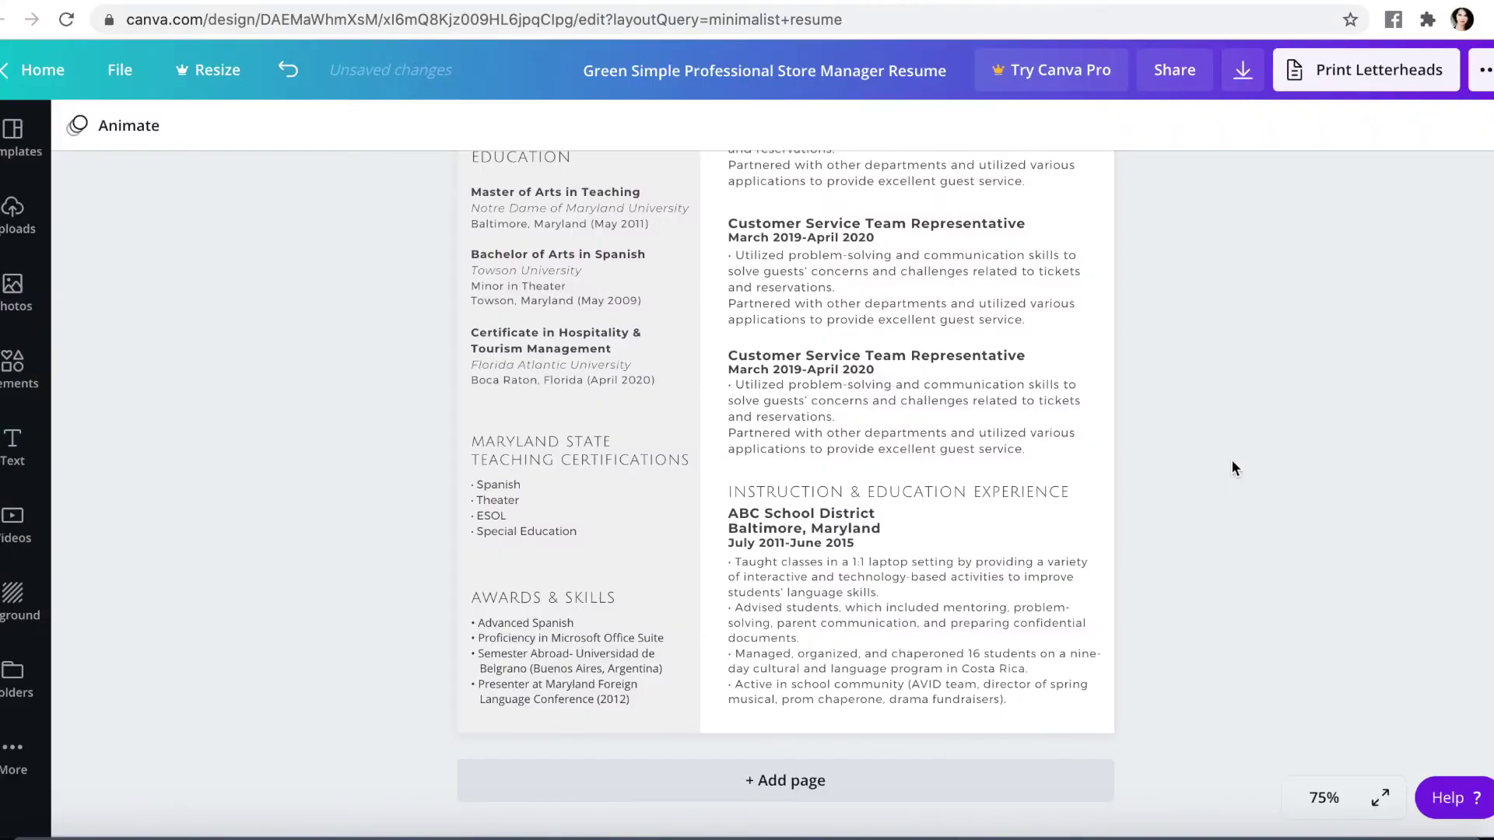
scroll(1231, 459, up, 1)
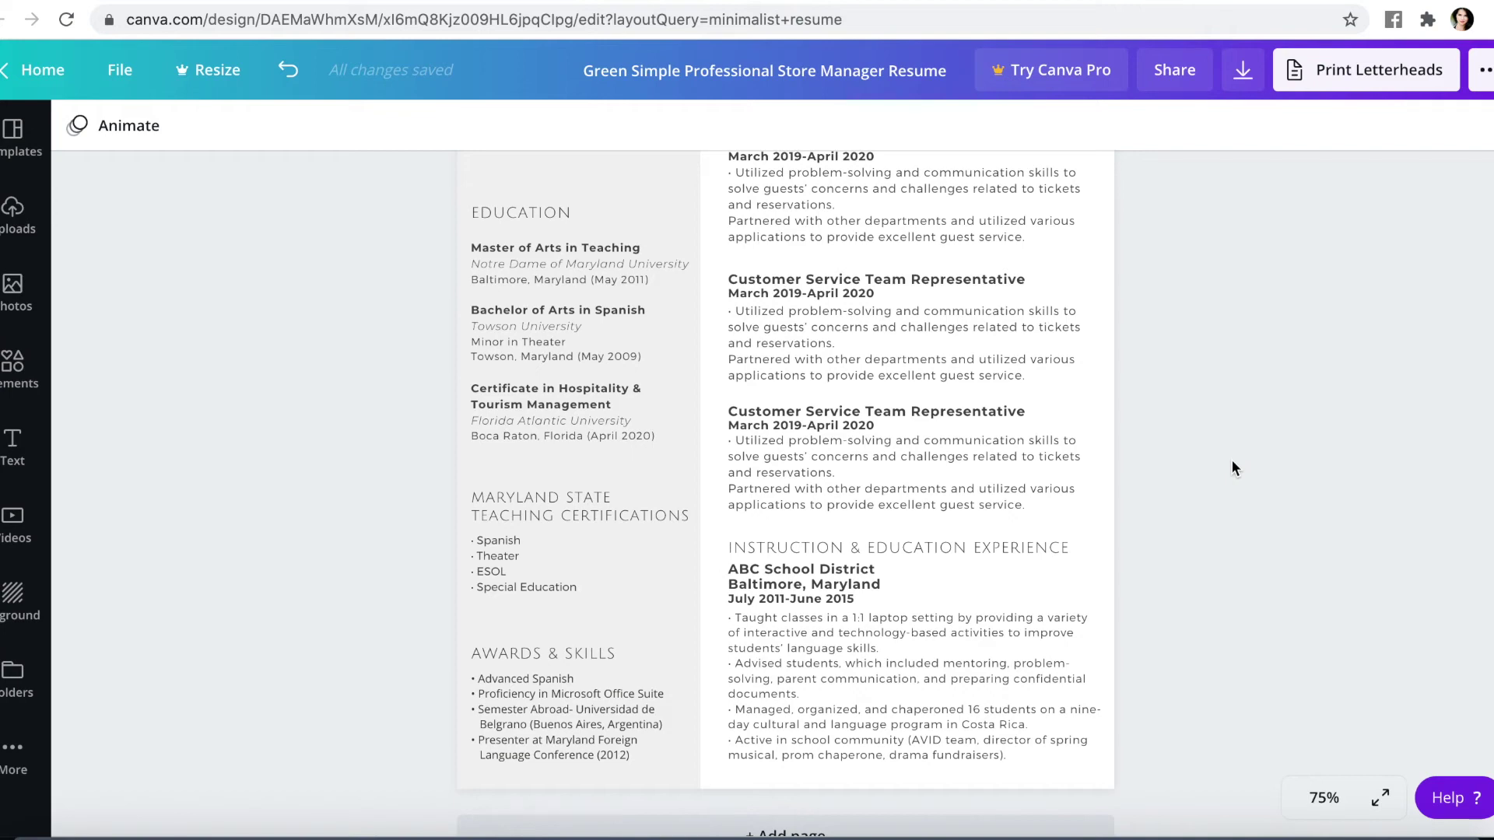
scroll(1231, 460, up, 3)
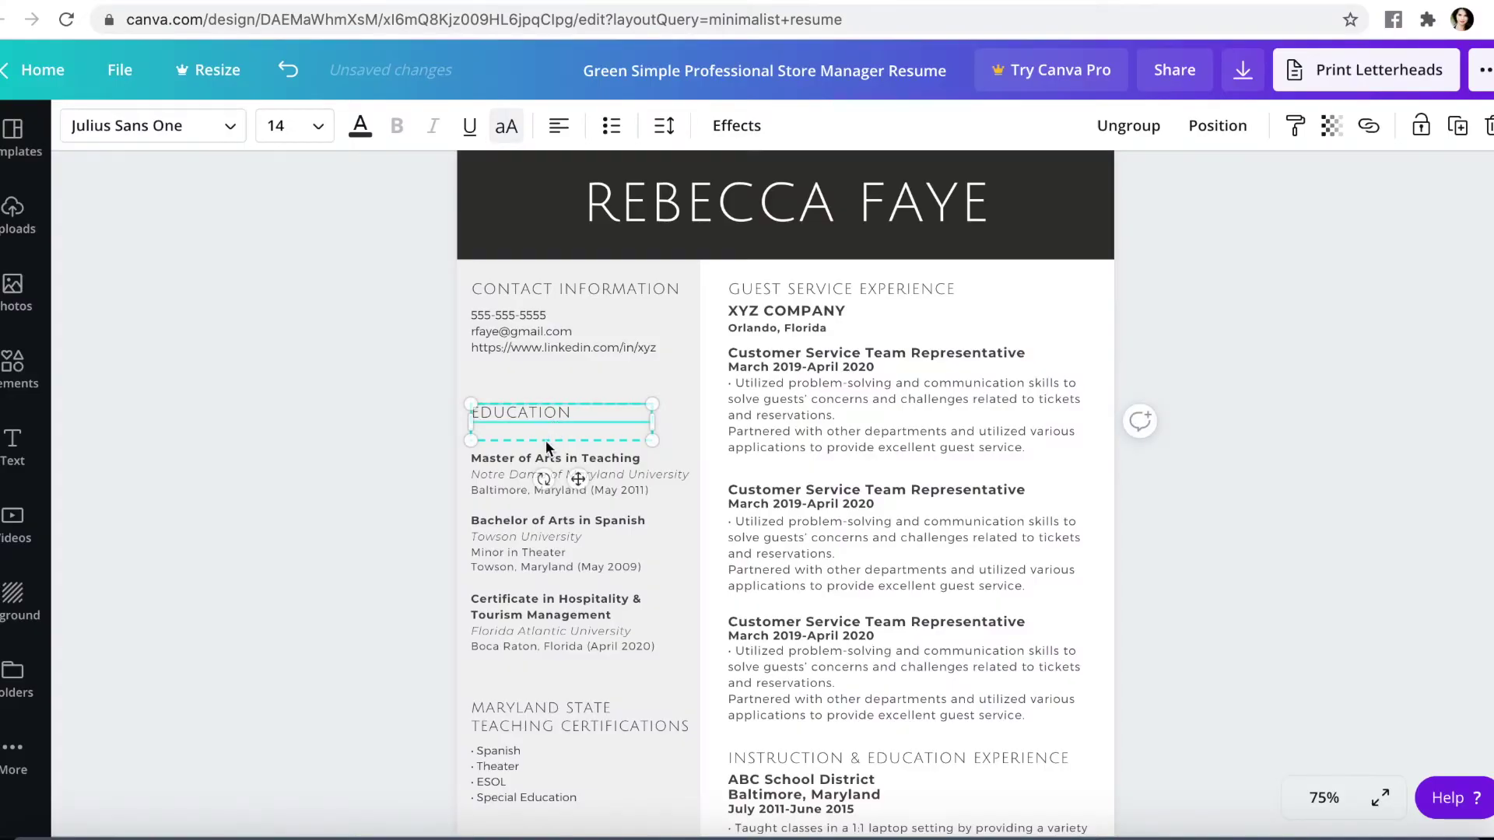
click(542, 460)
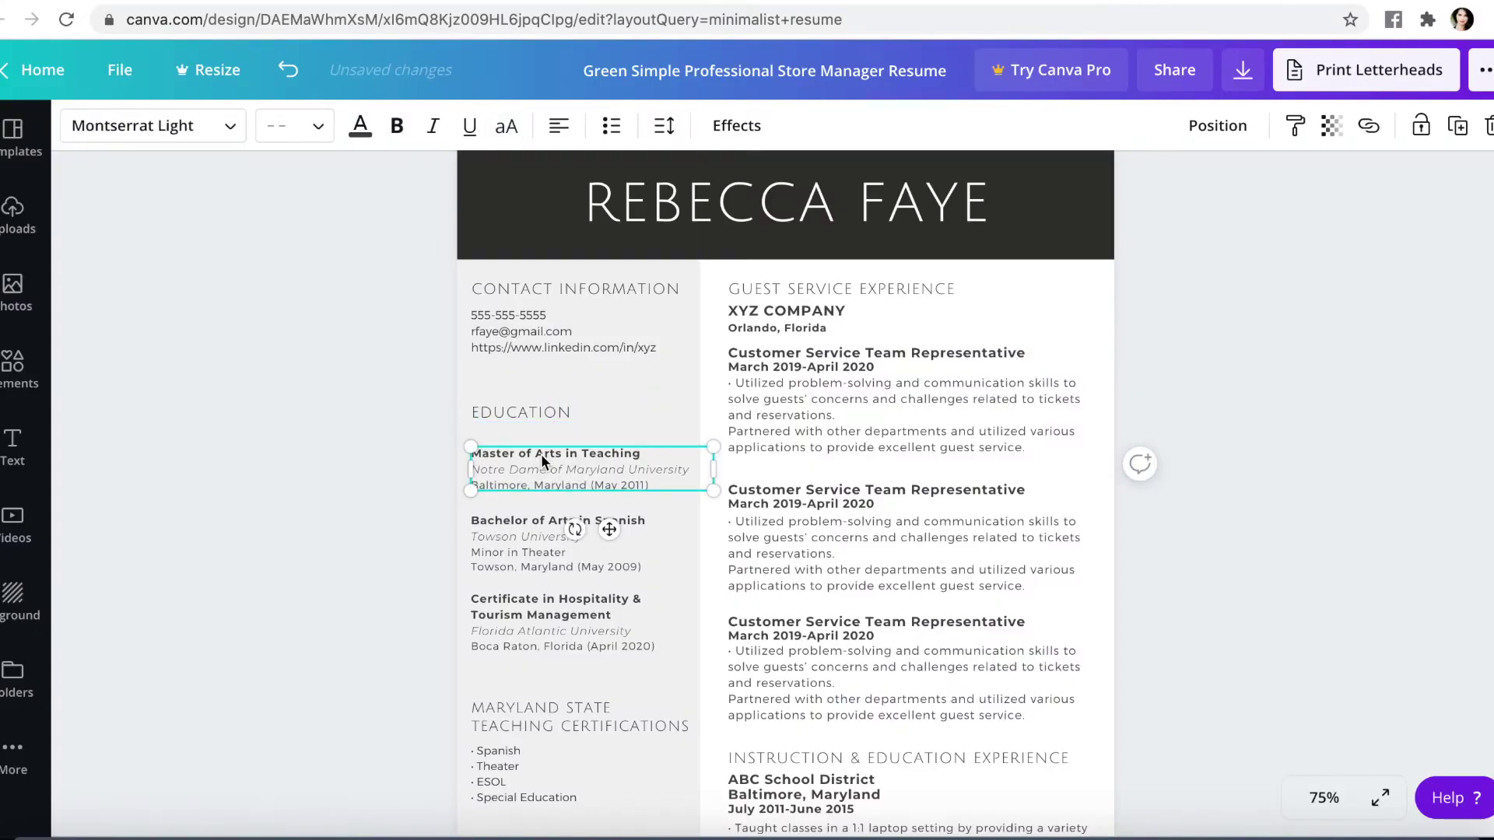
right_click(542, 461)
click(1337, 498)
scroll(1338, 495, up, 1)
scroll(1185, 629, down, 5)
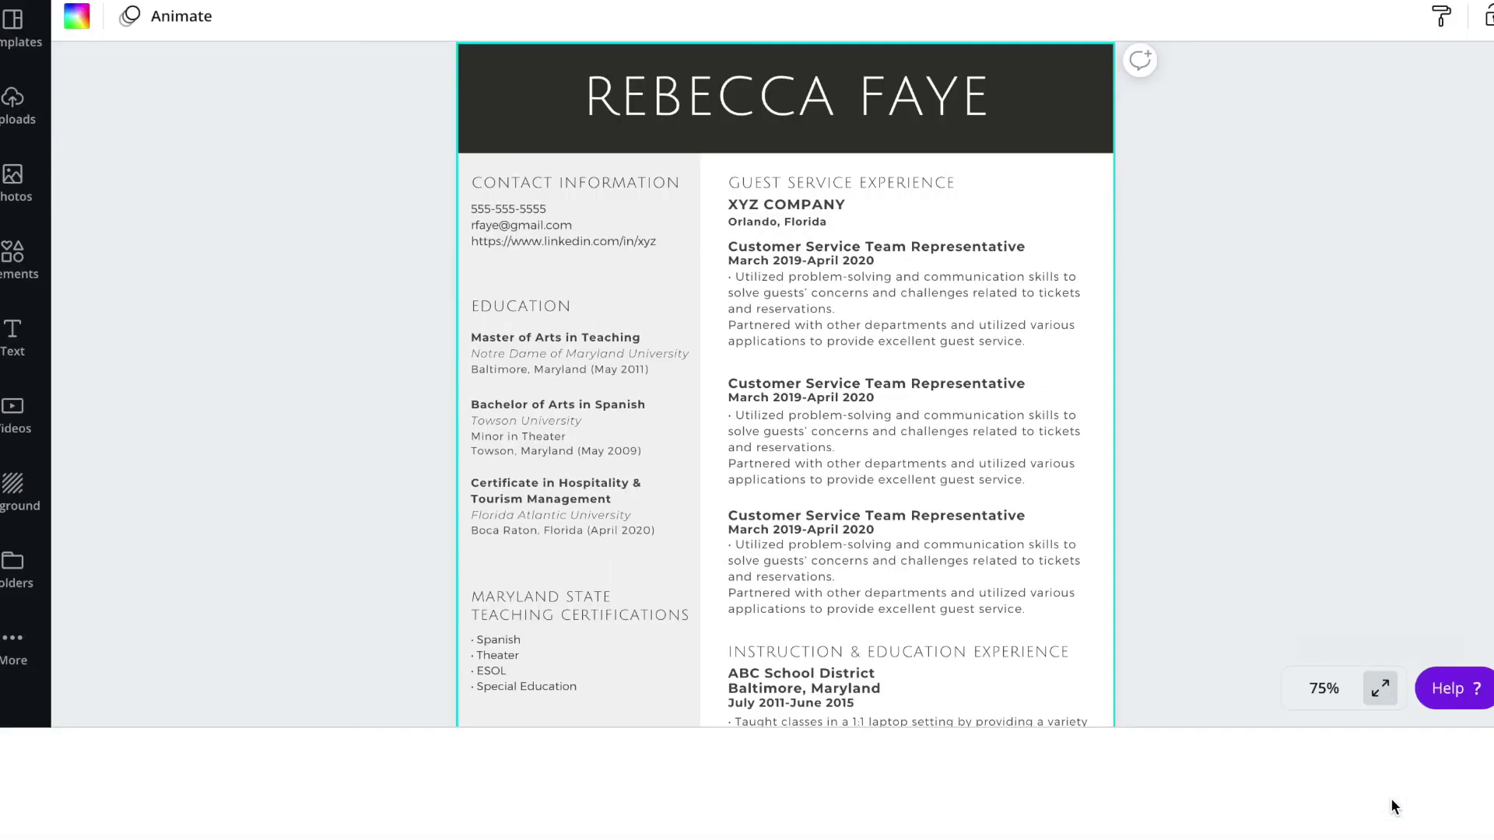
click(1293, 687)
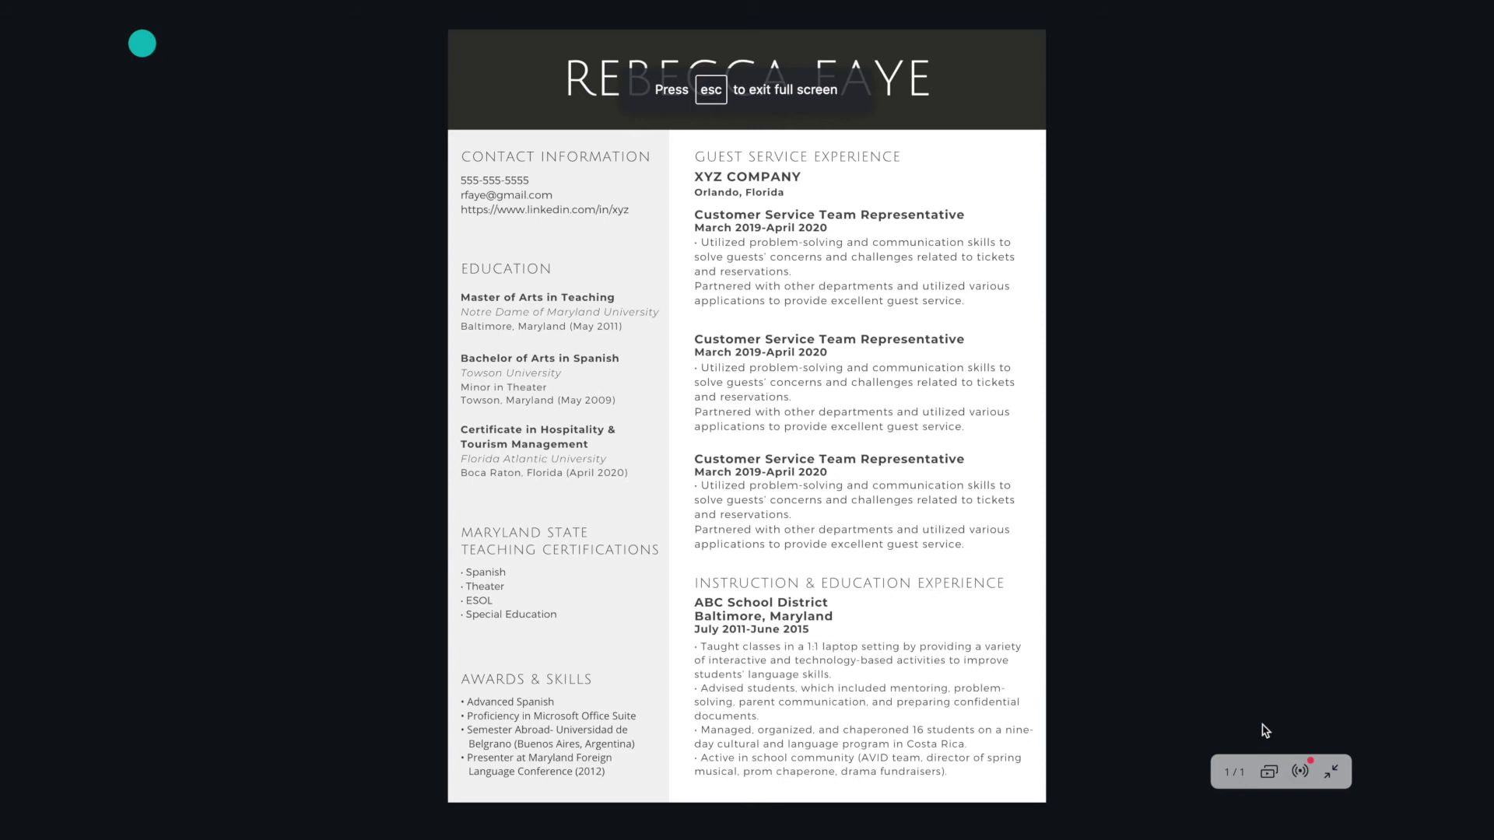